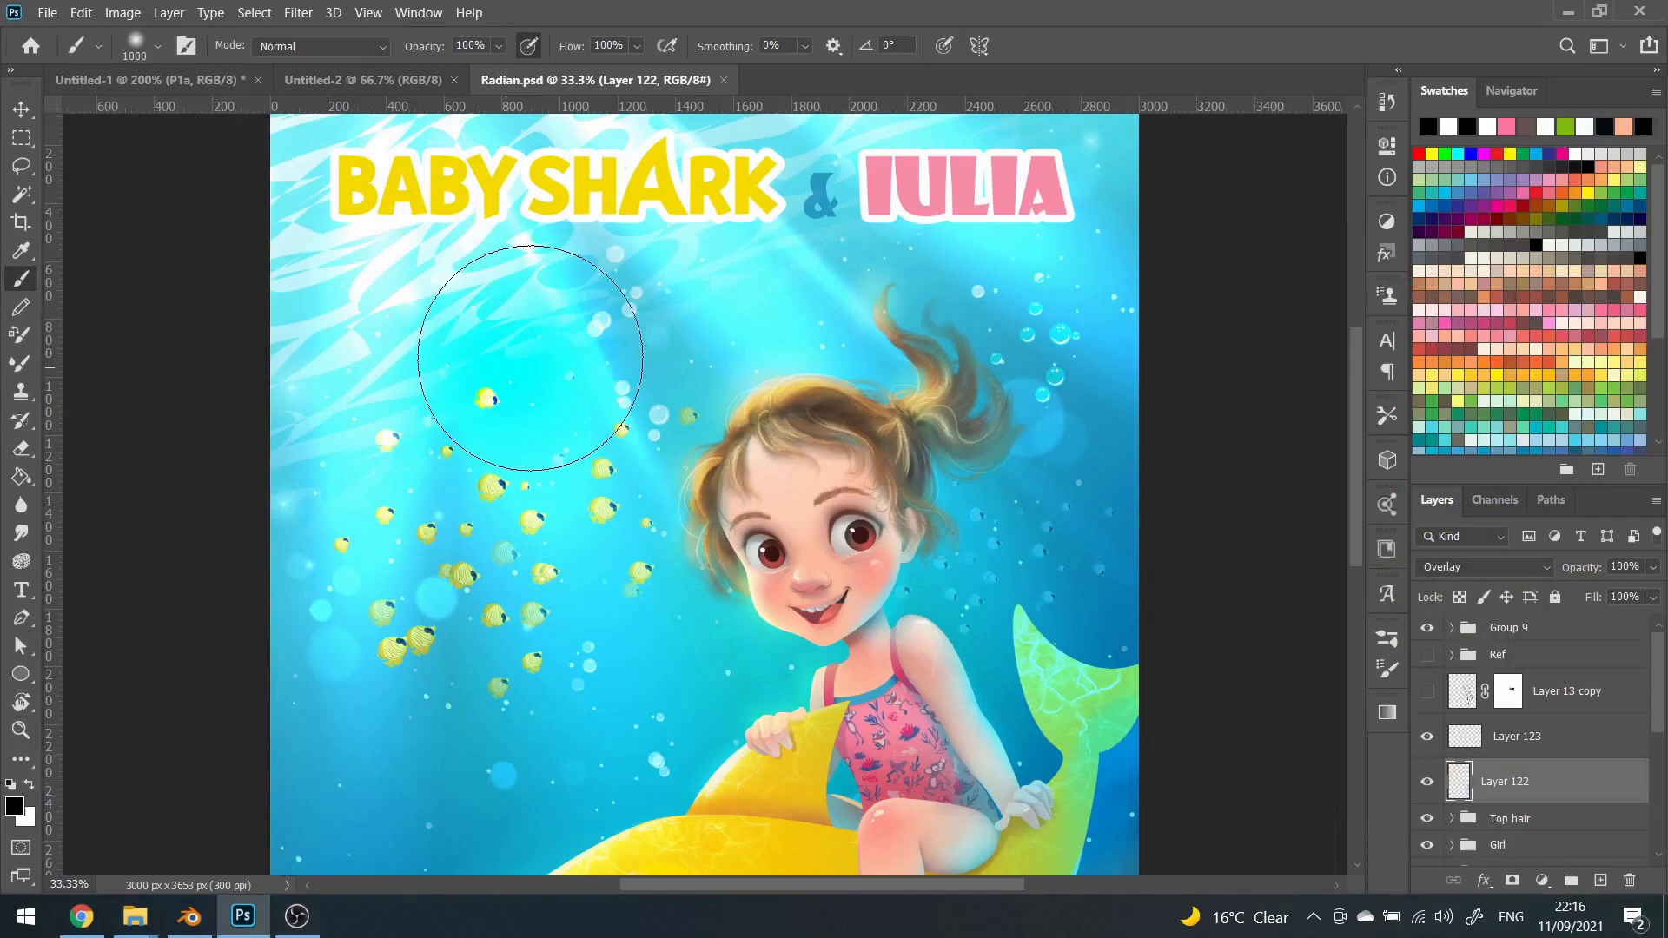
- Darken the water area on Layer 122 (Overlay) with a soft brush dab
click(608, 394)
scroll(608, 434, down, 5)
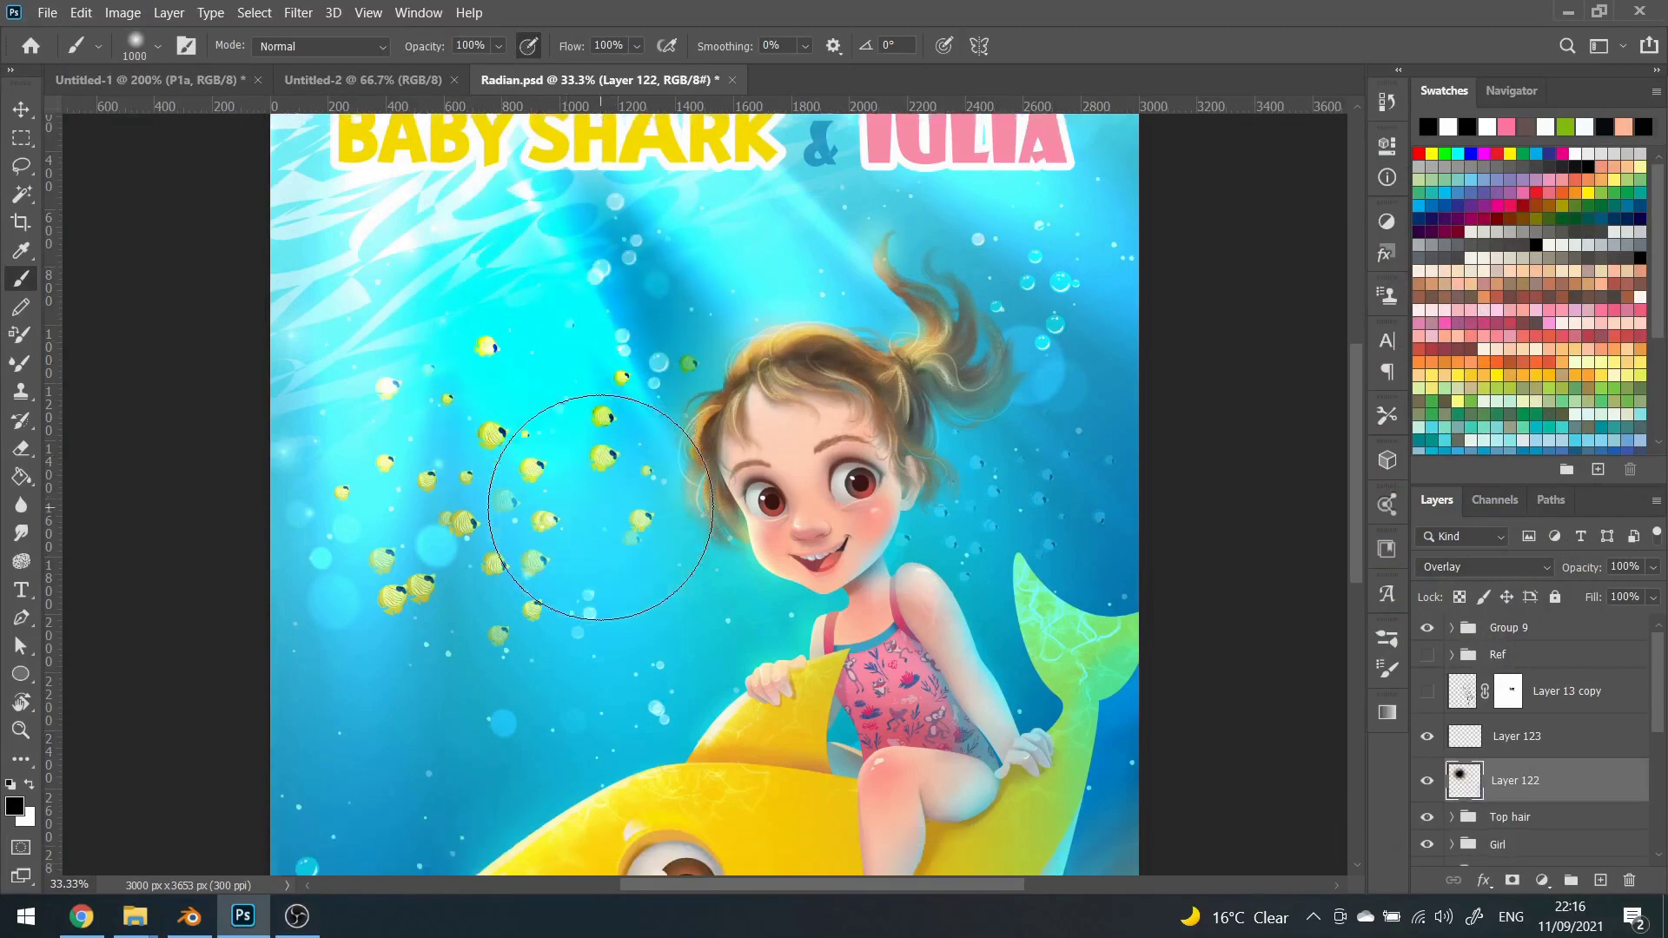
scroll(599, 508, down, 1)
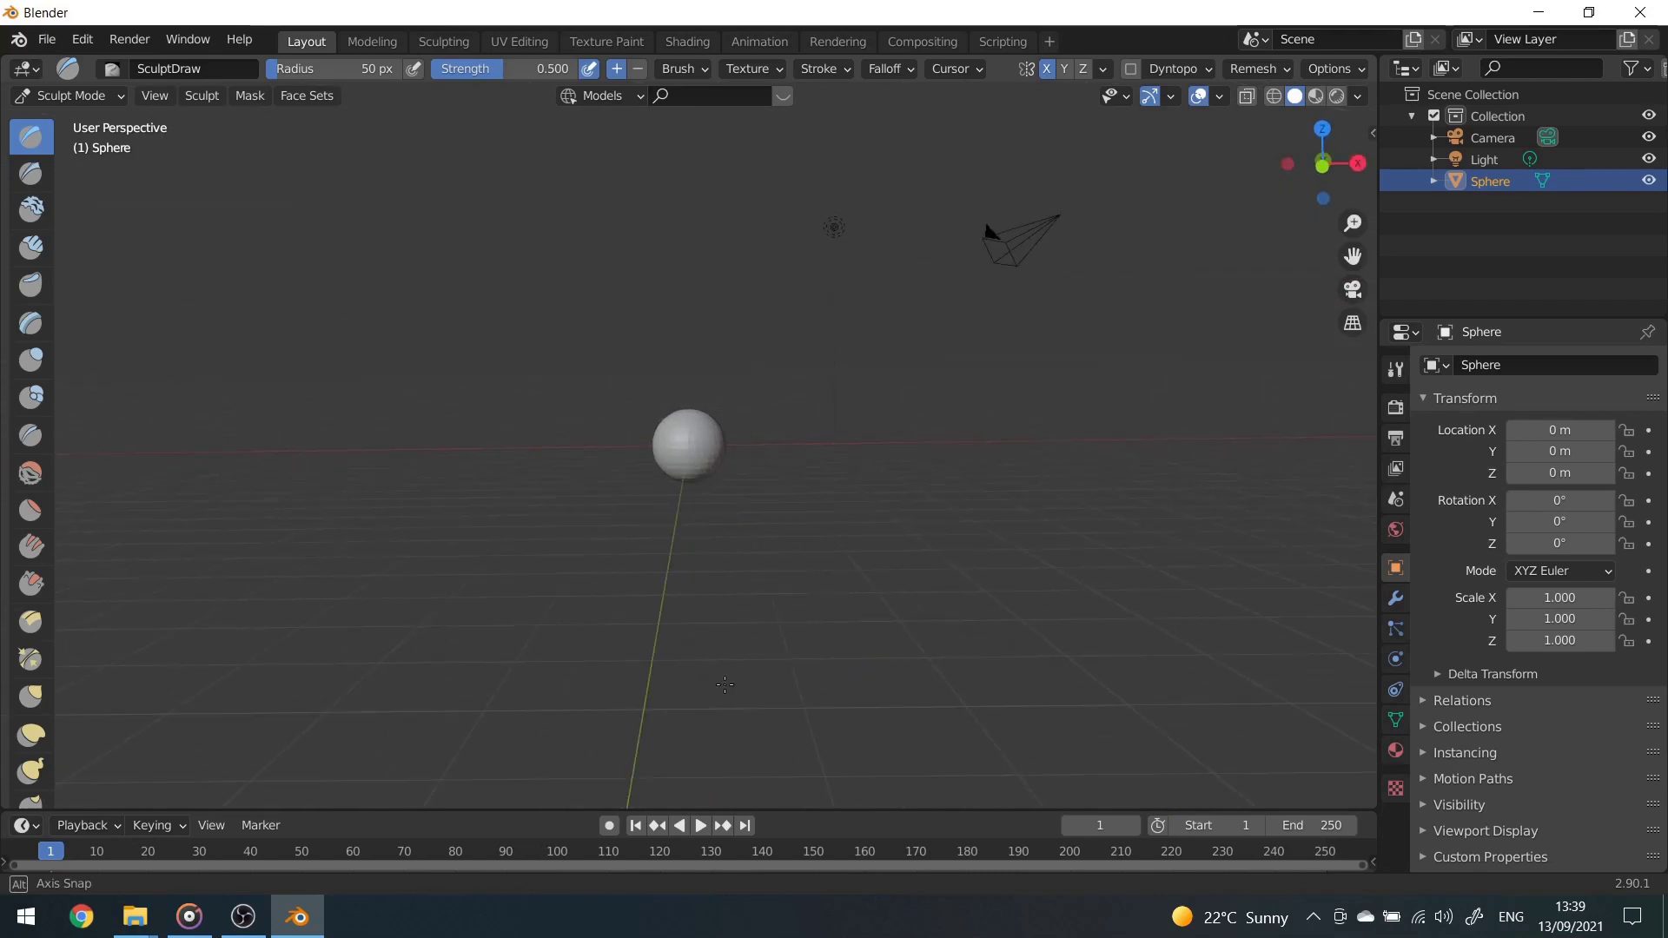
- Pull the sphere into a rough head shape with the Elastic Deform brush and inspect it from the front
scroll(682, 479, up, 2)
click(28, 735)
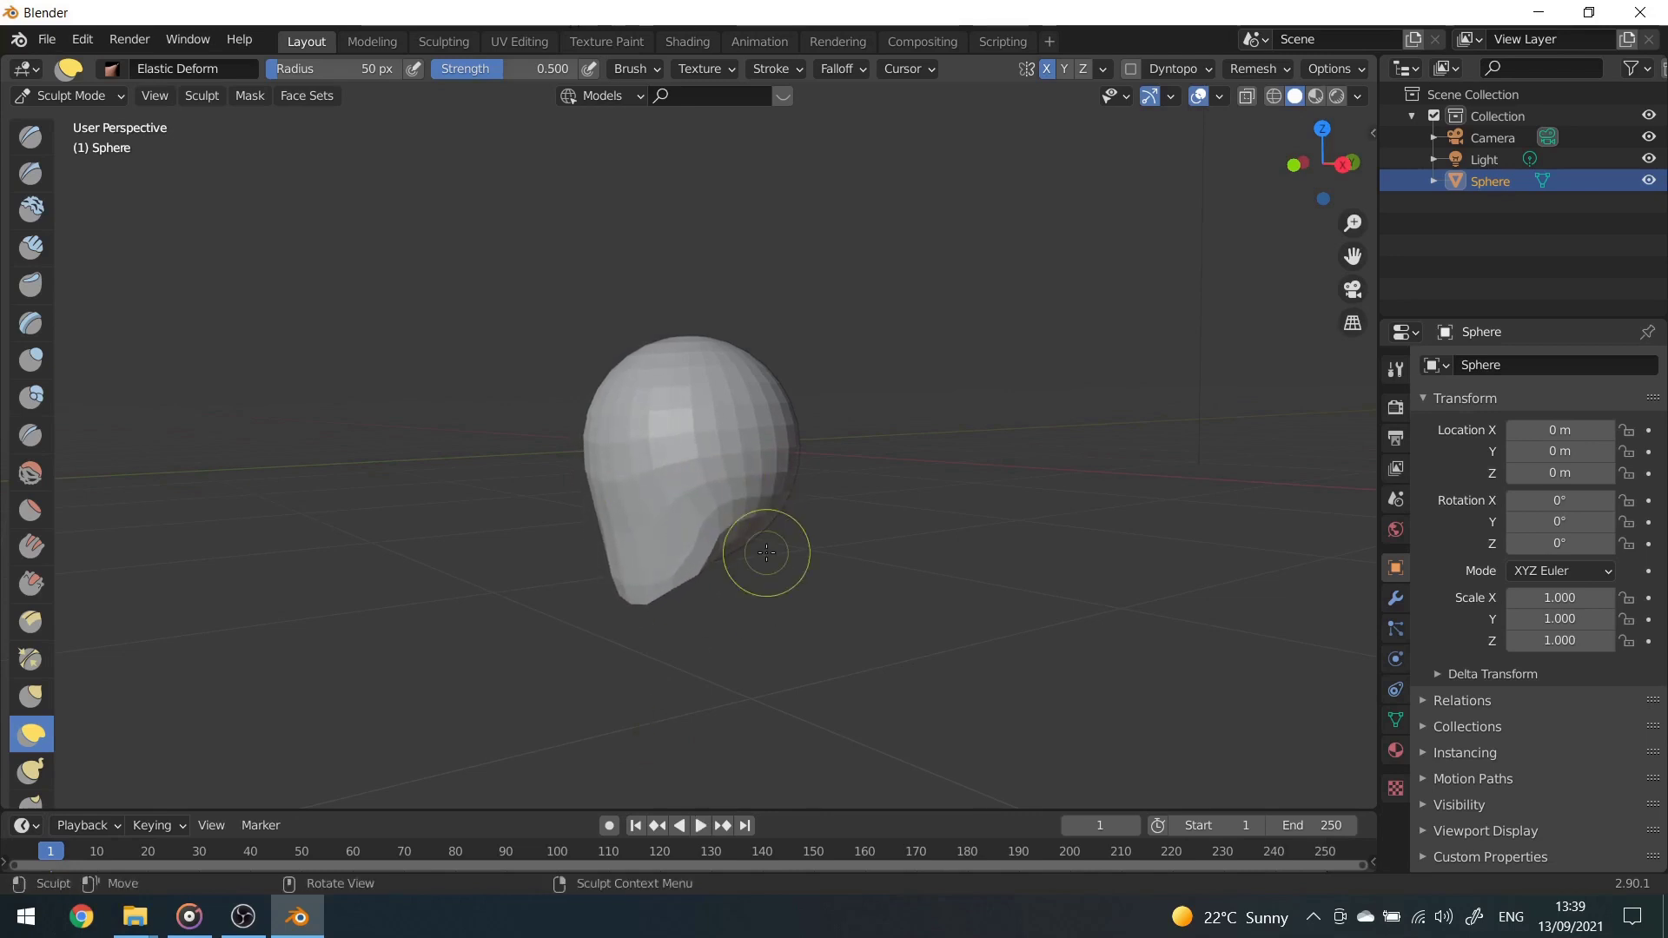
middle_drag(673, 584, 1025, 600)
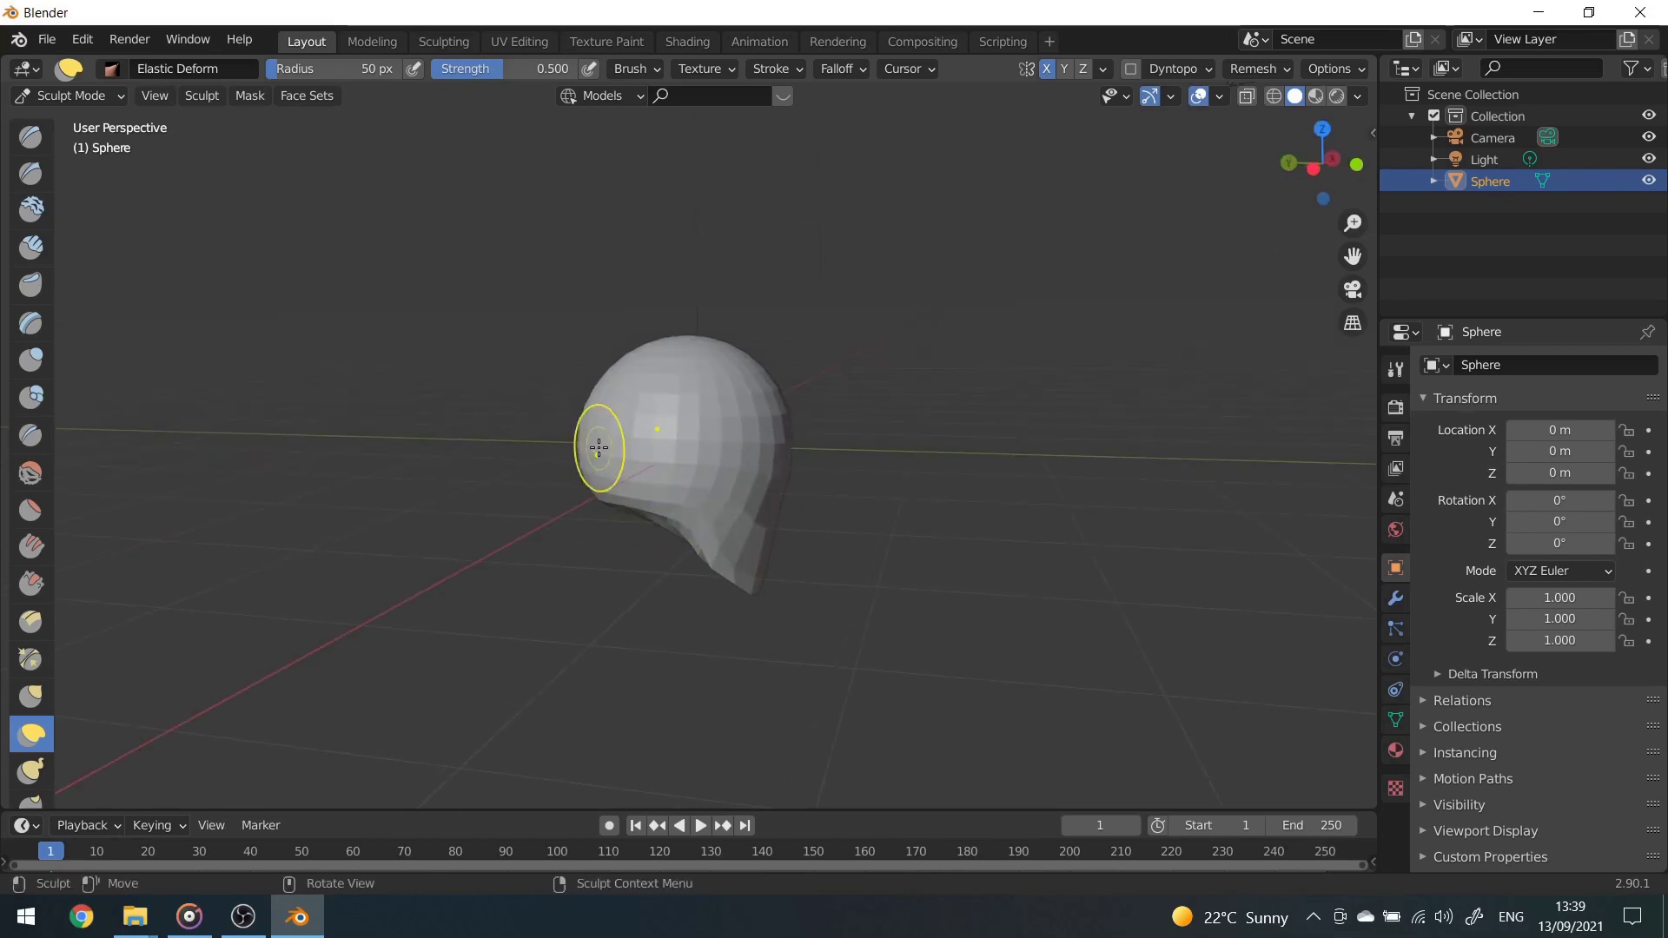
middle_drag(646, 453, 678, 514)
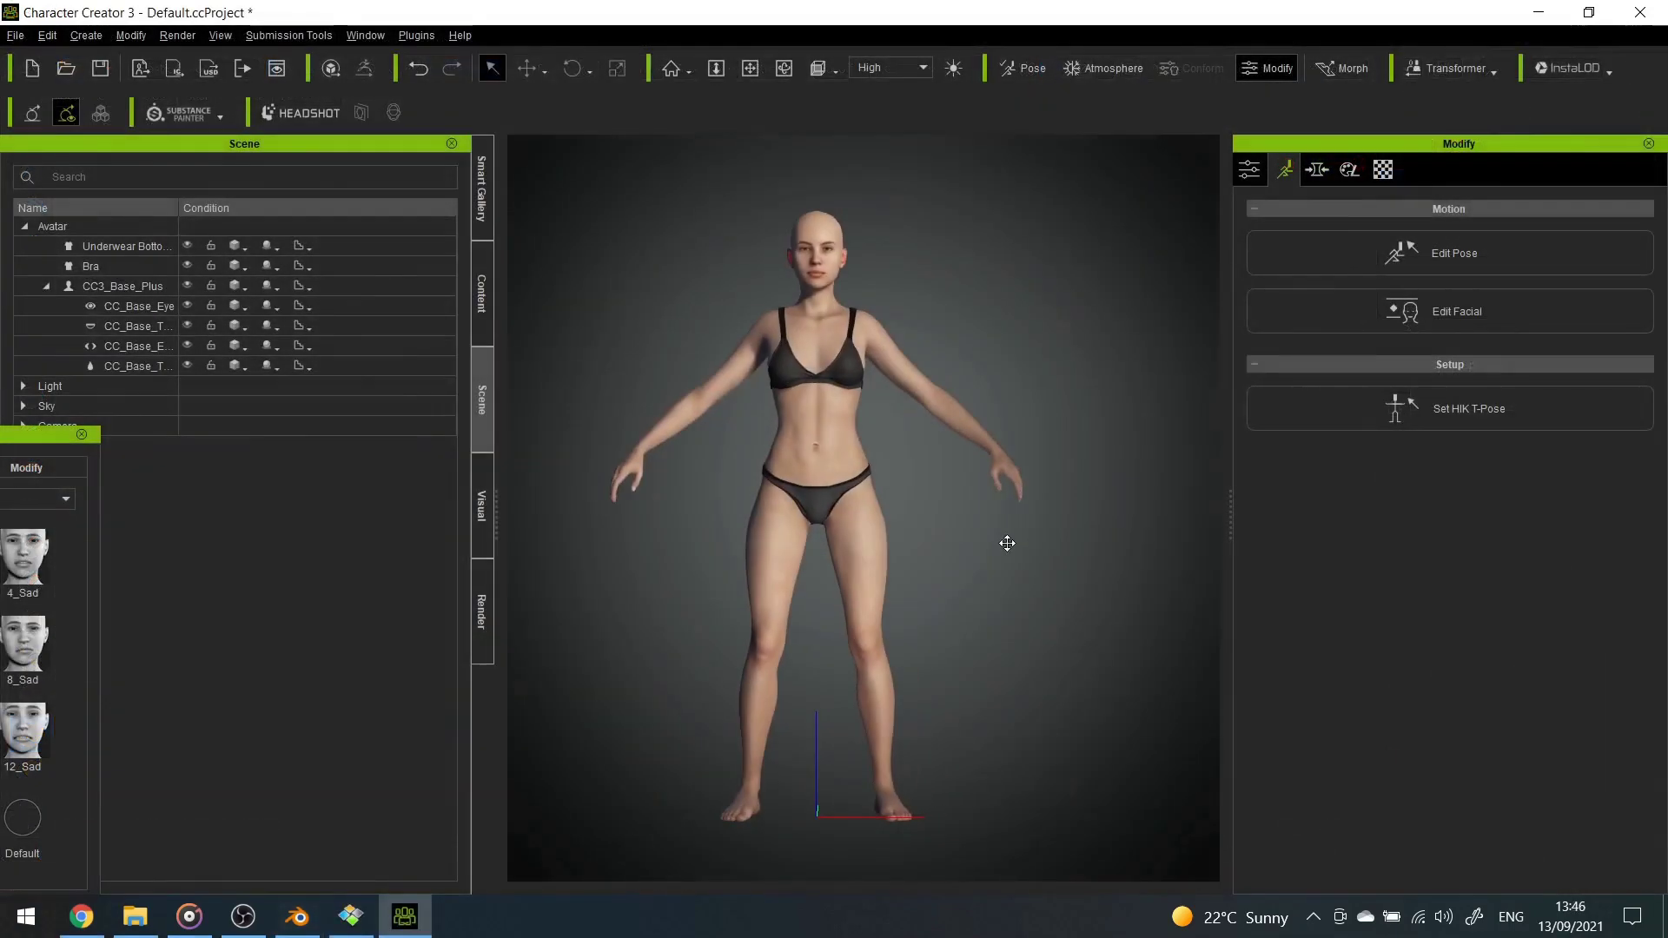
- Close in on the bald character's face and apply the open-mouthed 14_Happy expression
mouse_move(1064, 537)
right_down()
mouse_move(596, 544)
mouse_move(1083, 542)
mouse_move(1516, 503)
mouse_move(1048, 563)
right_up()
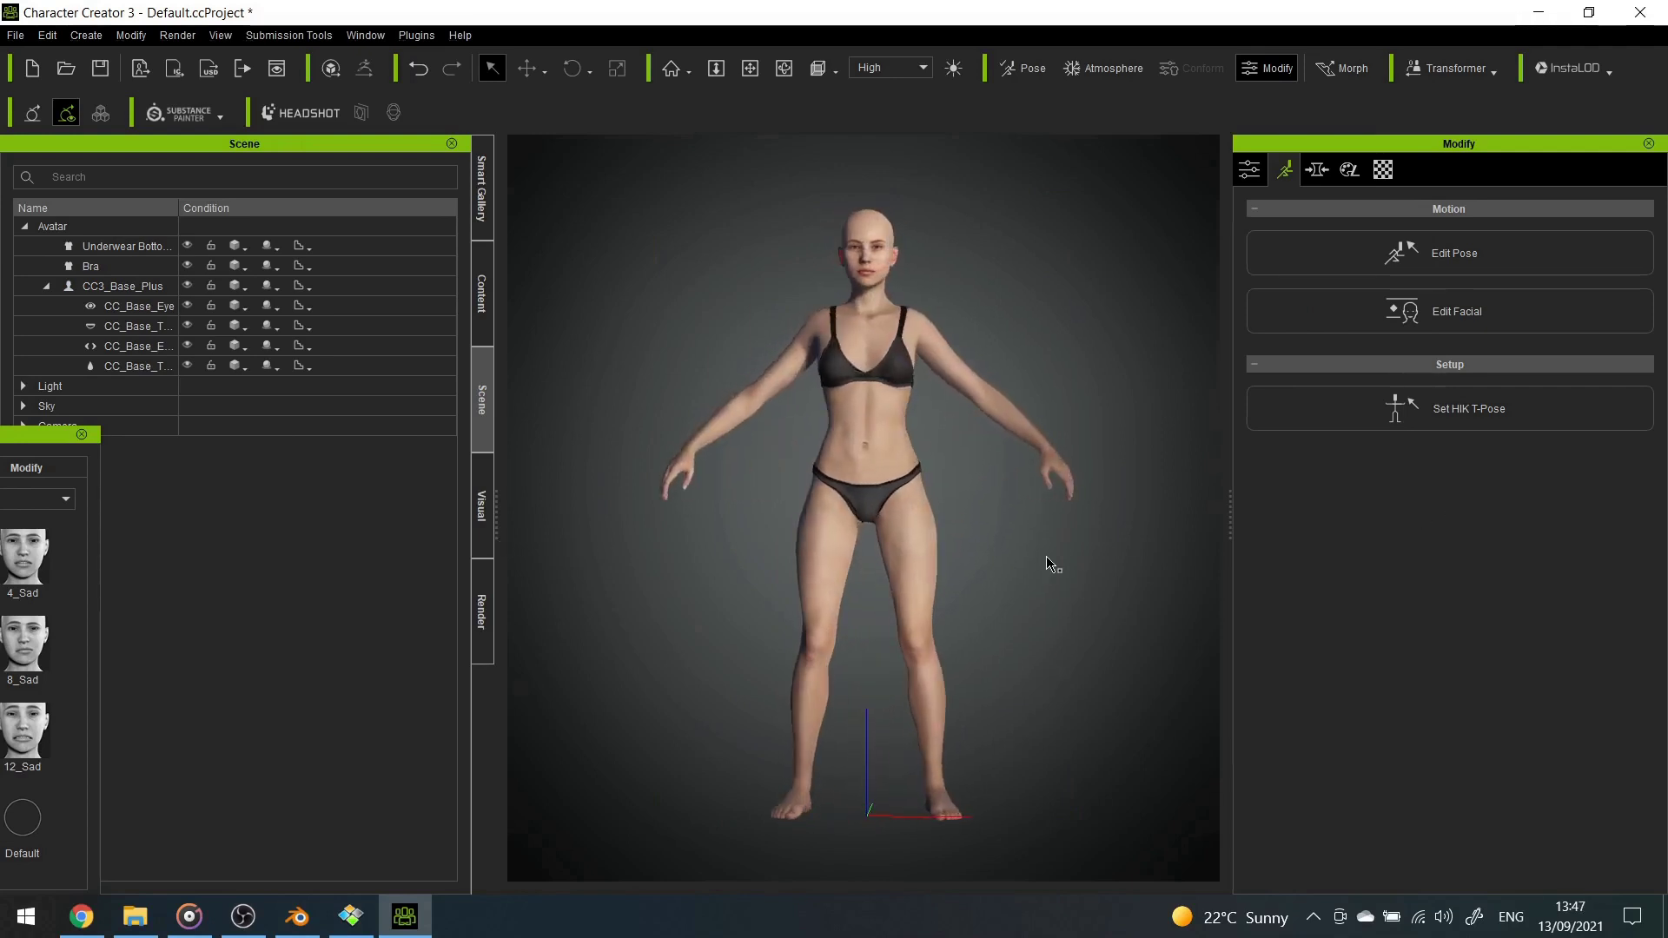
key(F7)
right_drag(998, 655, 1144, 669)
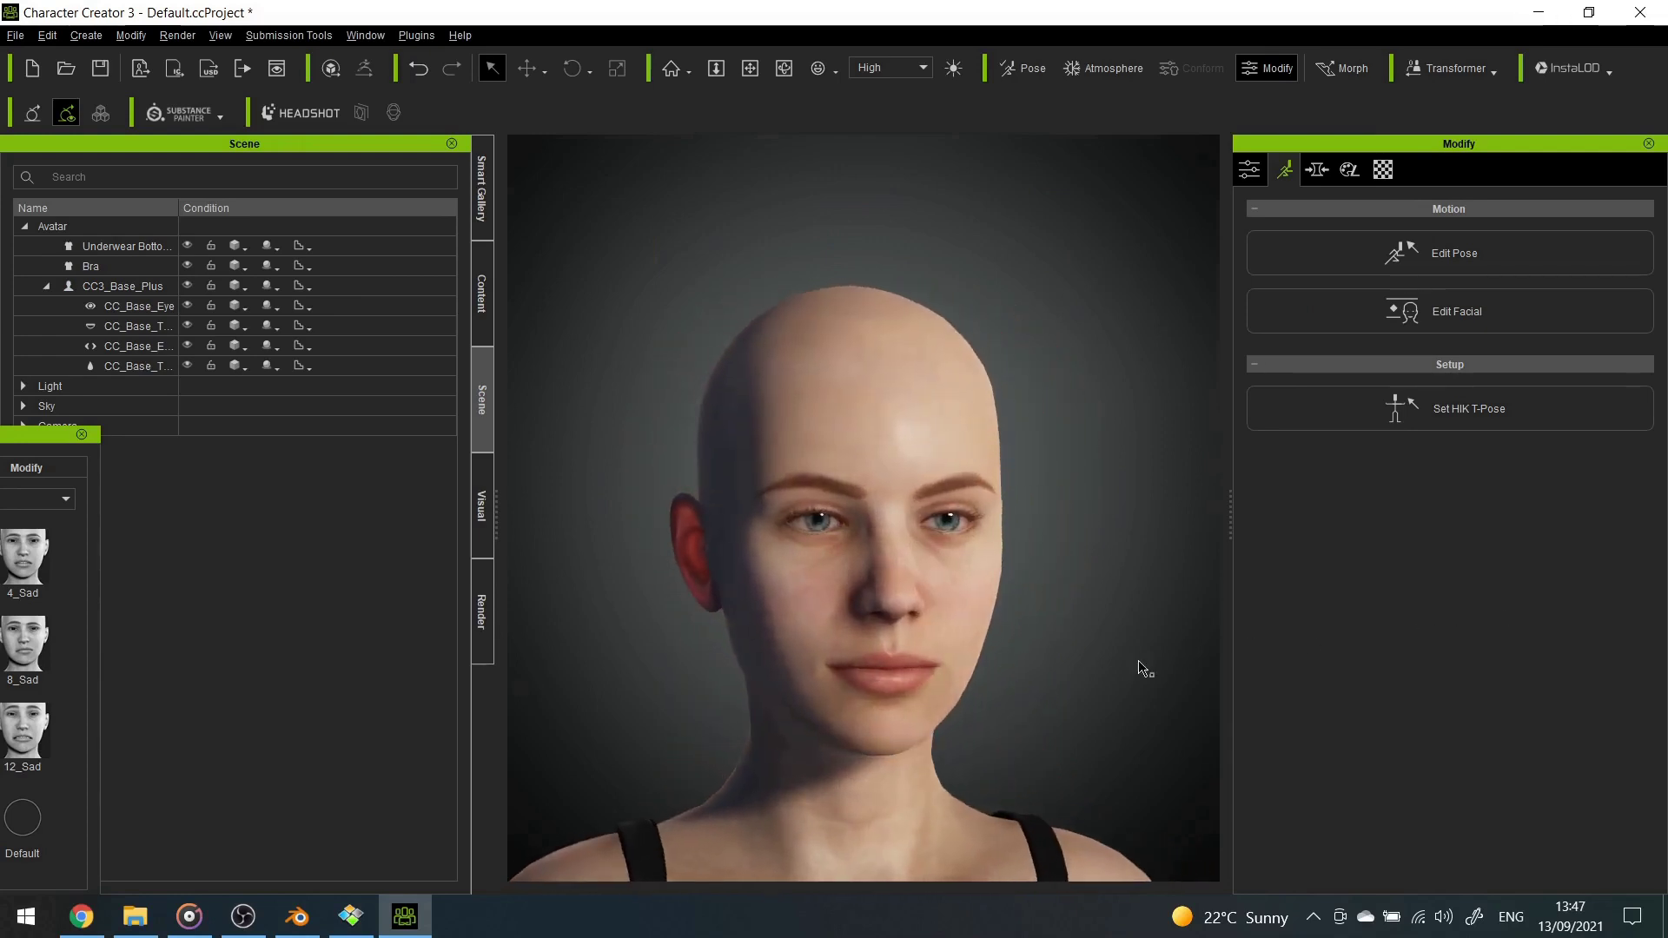
drag(19, 435, 293, 424)
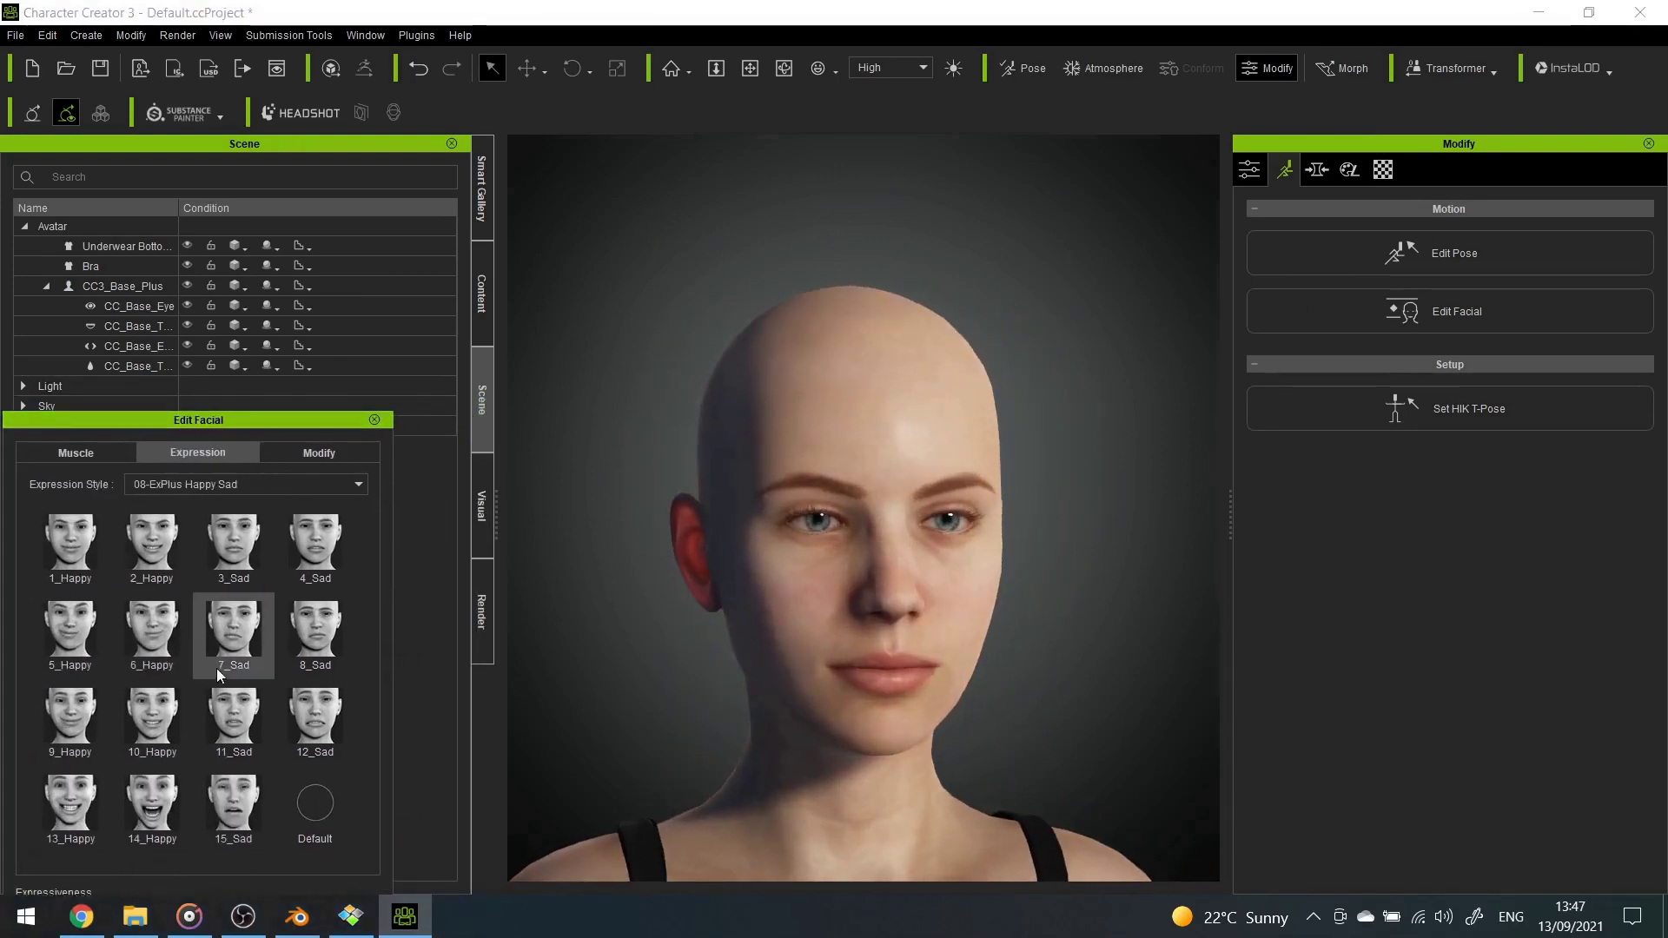
click(171, 813)
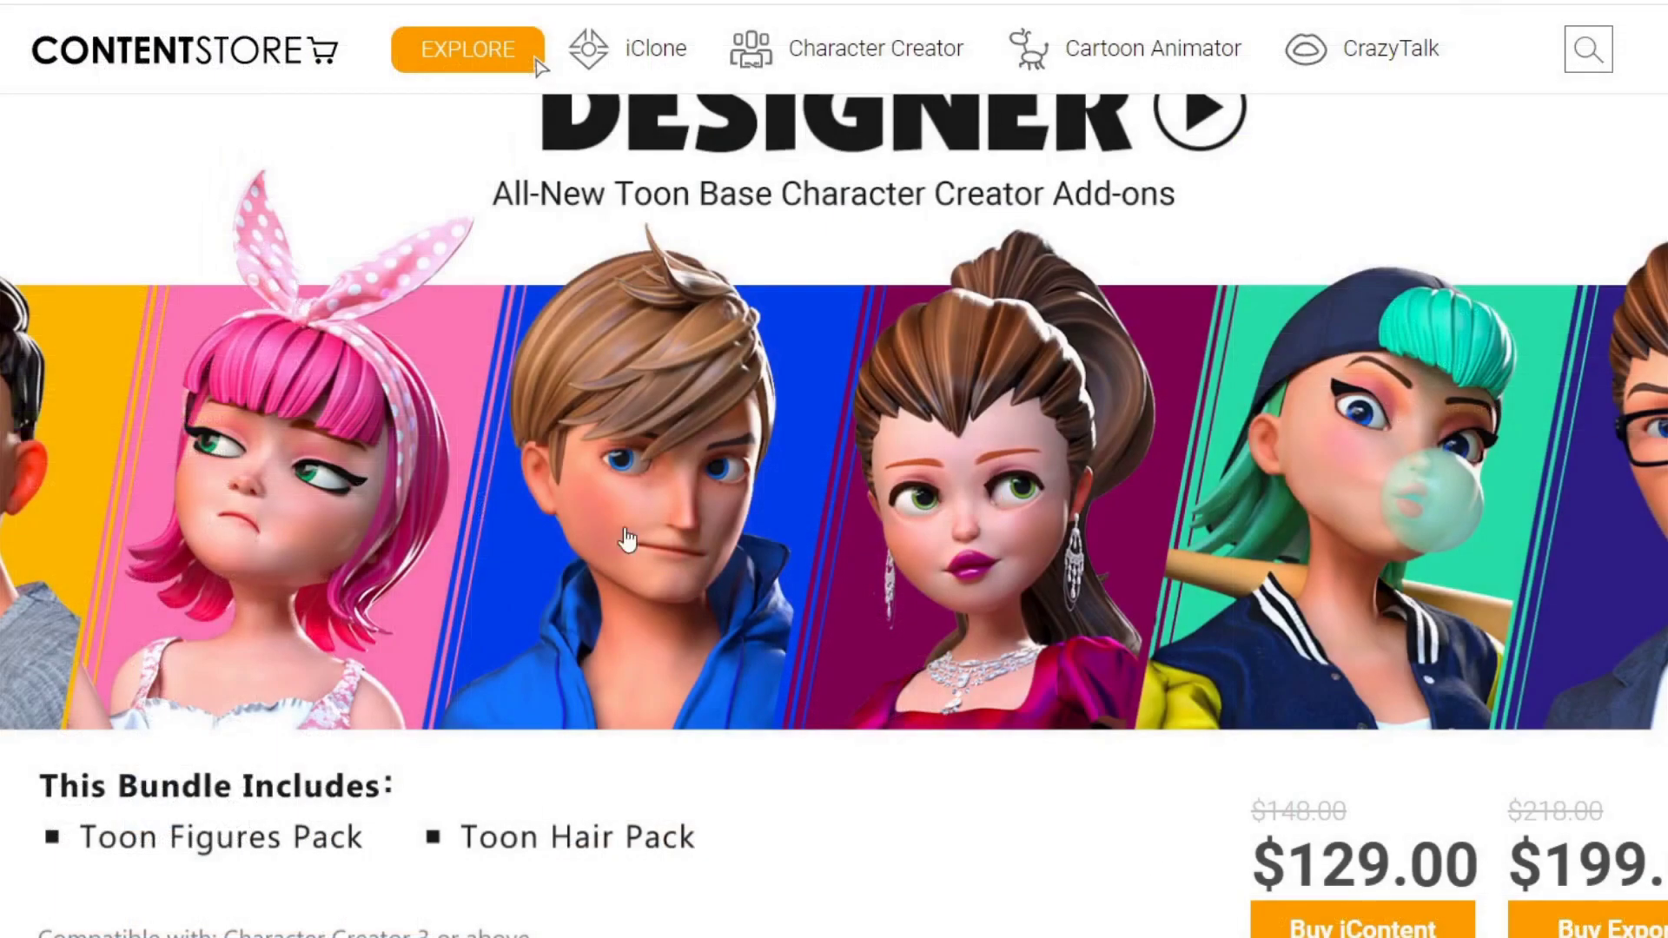
- Scroll the Cartoon Character Designer bundle page down to the Toon Figures and Toon Hair banners
scroll(625, 539, up, 3)
scroll(977, 803, down, 10)
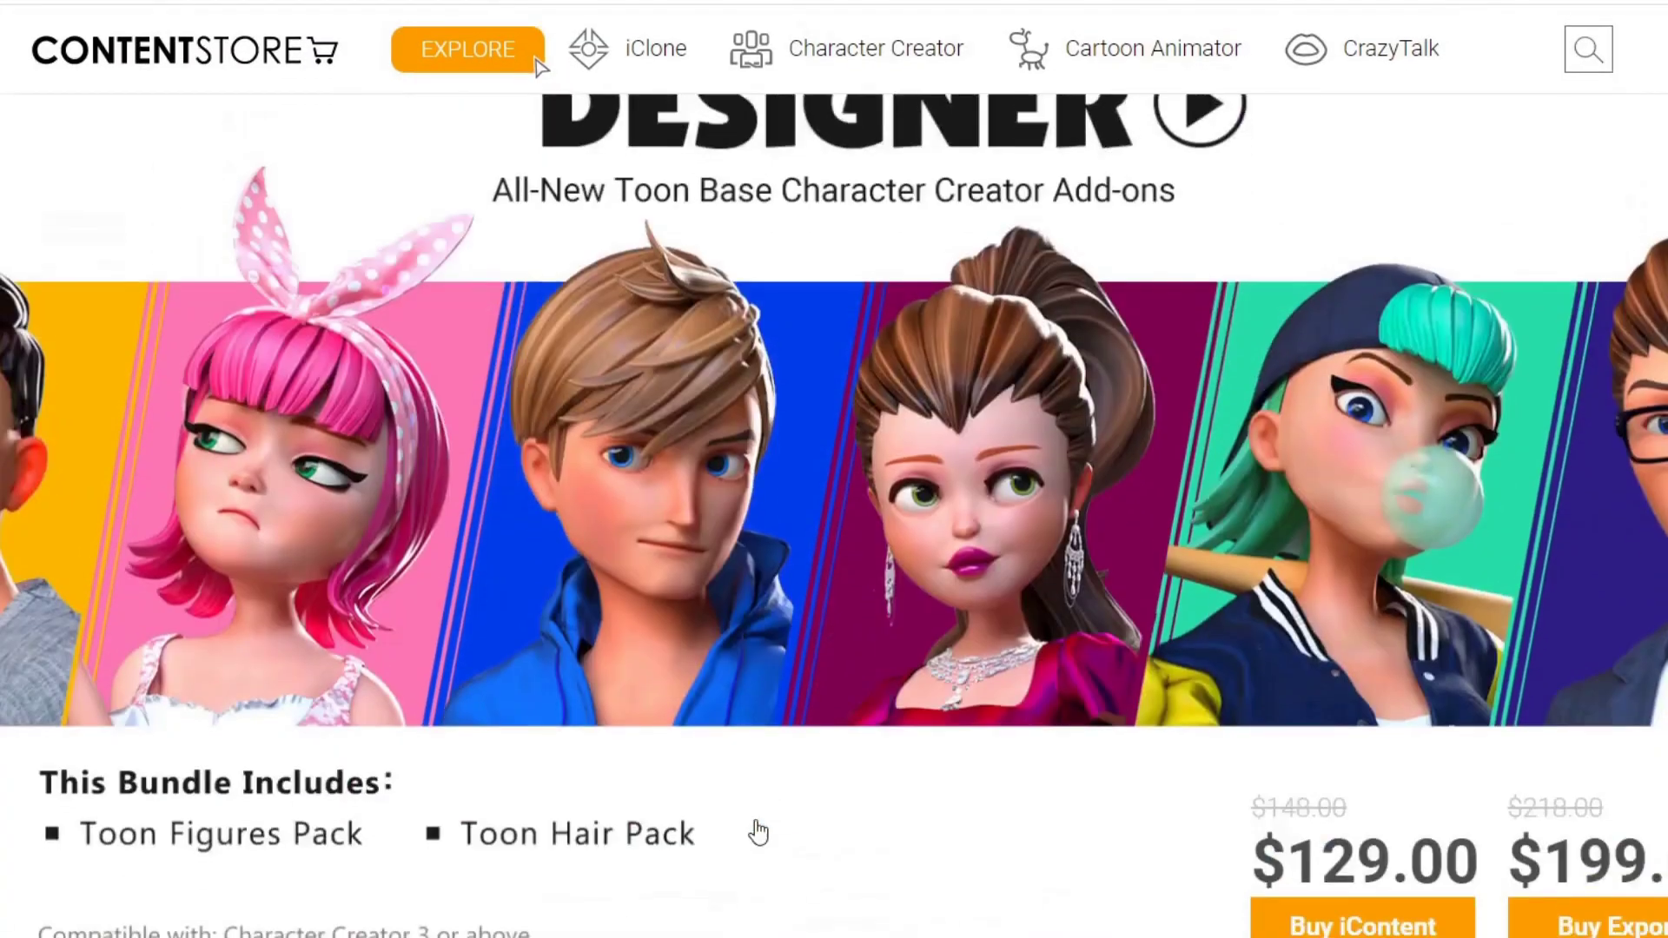
scroll(759, 832, down, 3)
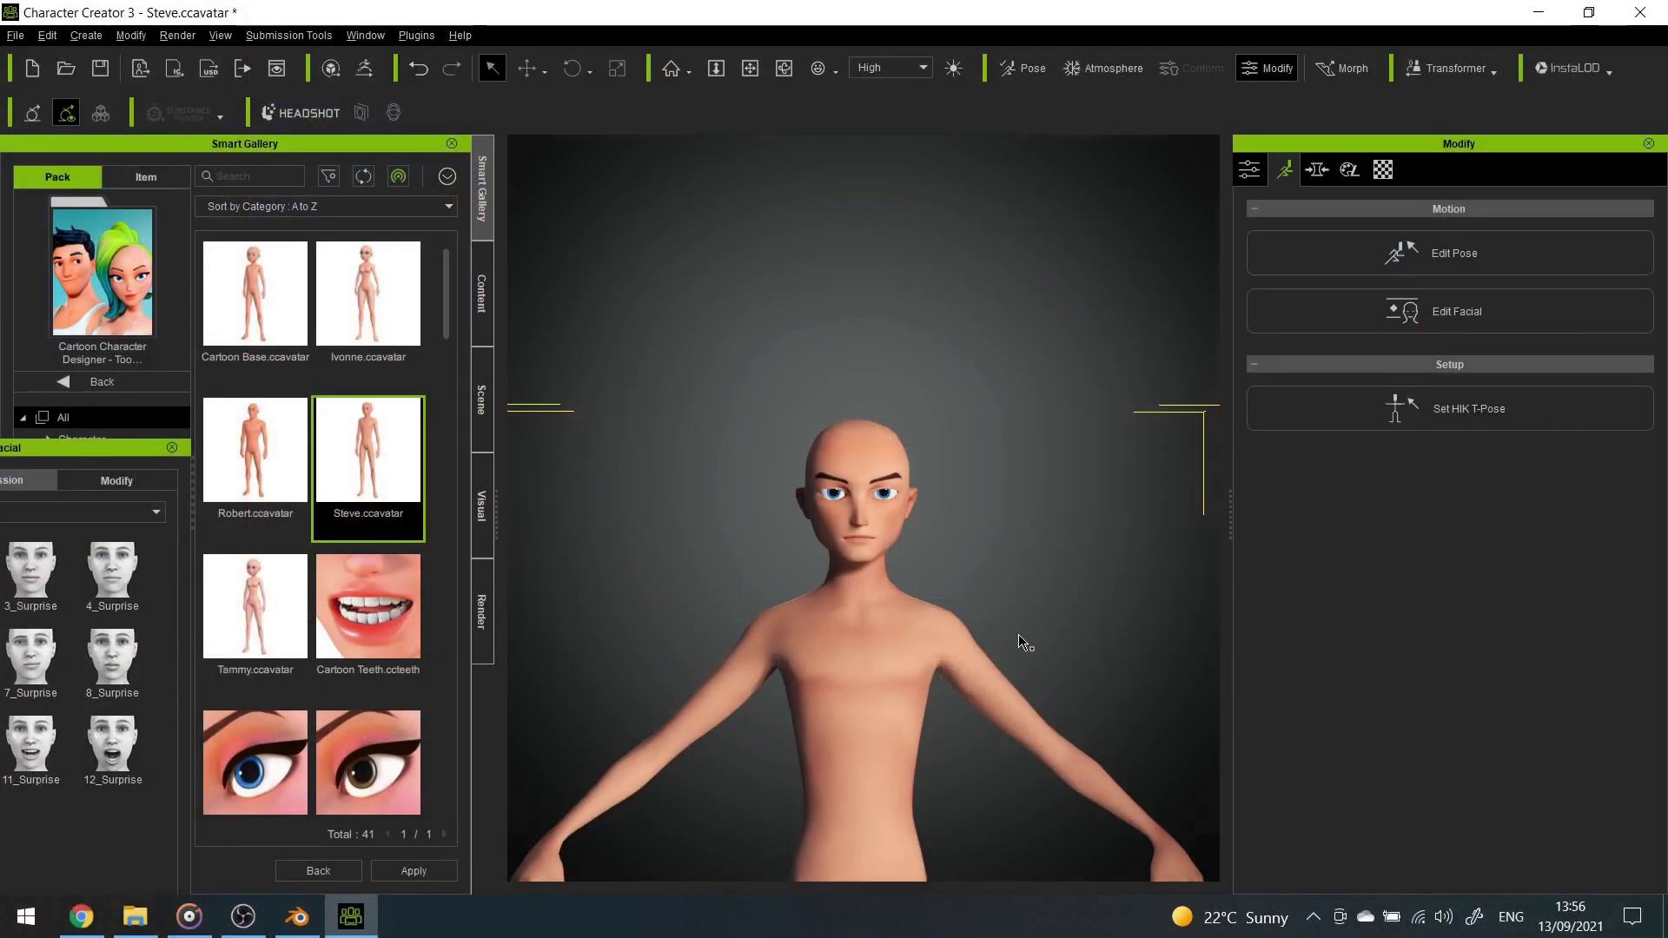
right_drag(1020, 641, 911, 613)
scroll(936, 622, up, 3)
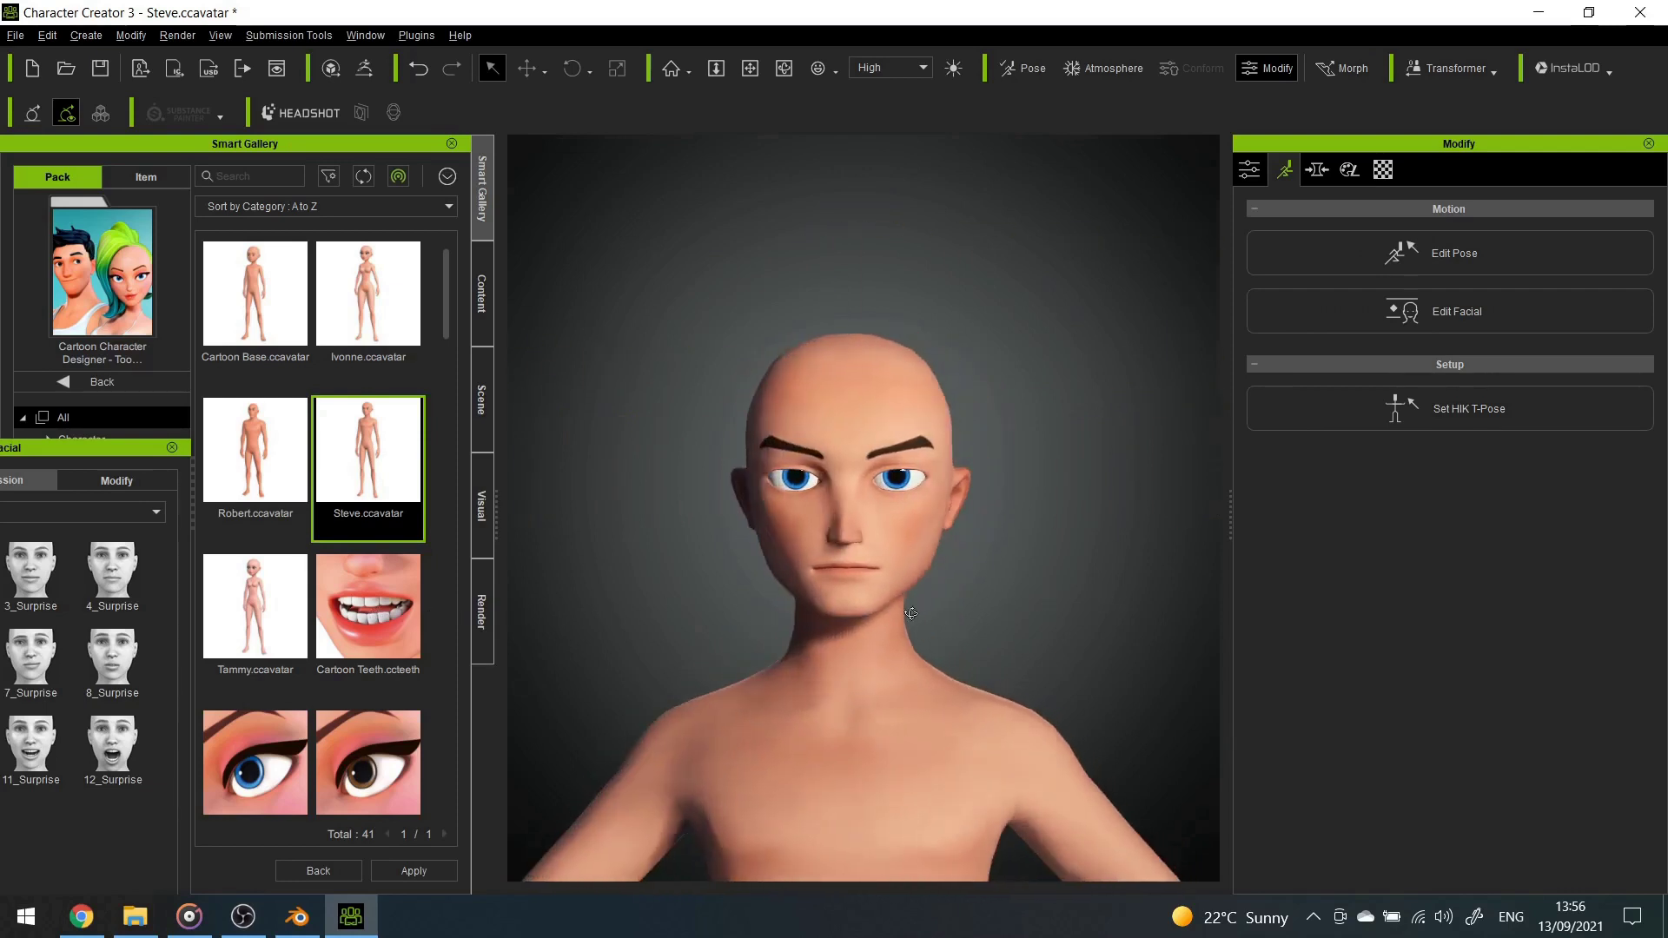
- Apply the 11_Surprise expression and frame the whole Judar character from the front
click(31, 742)
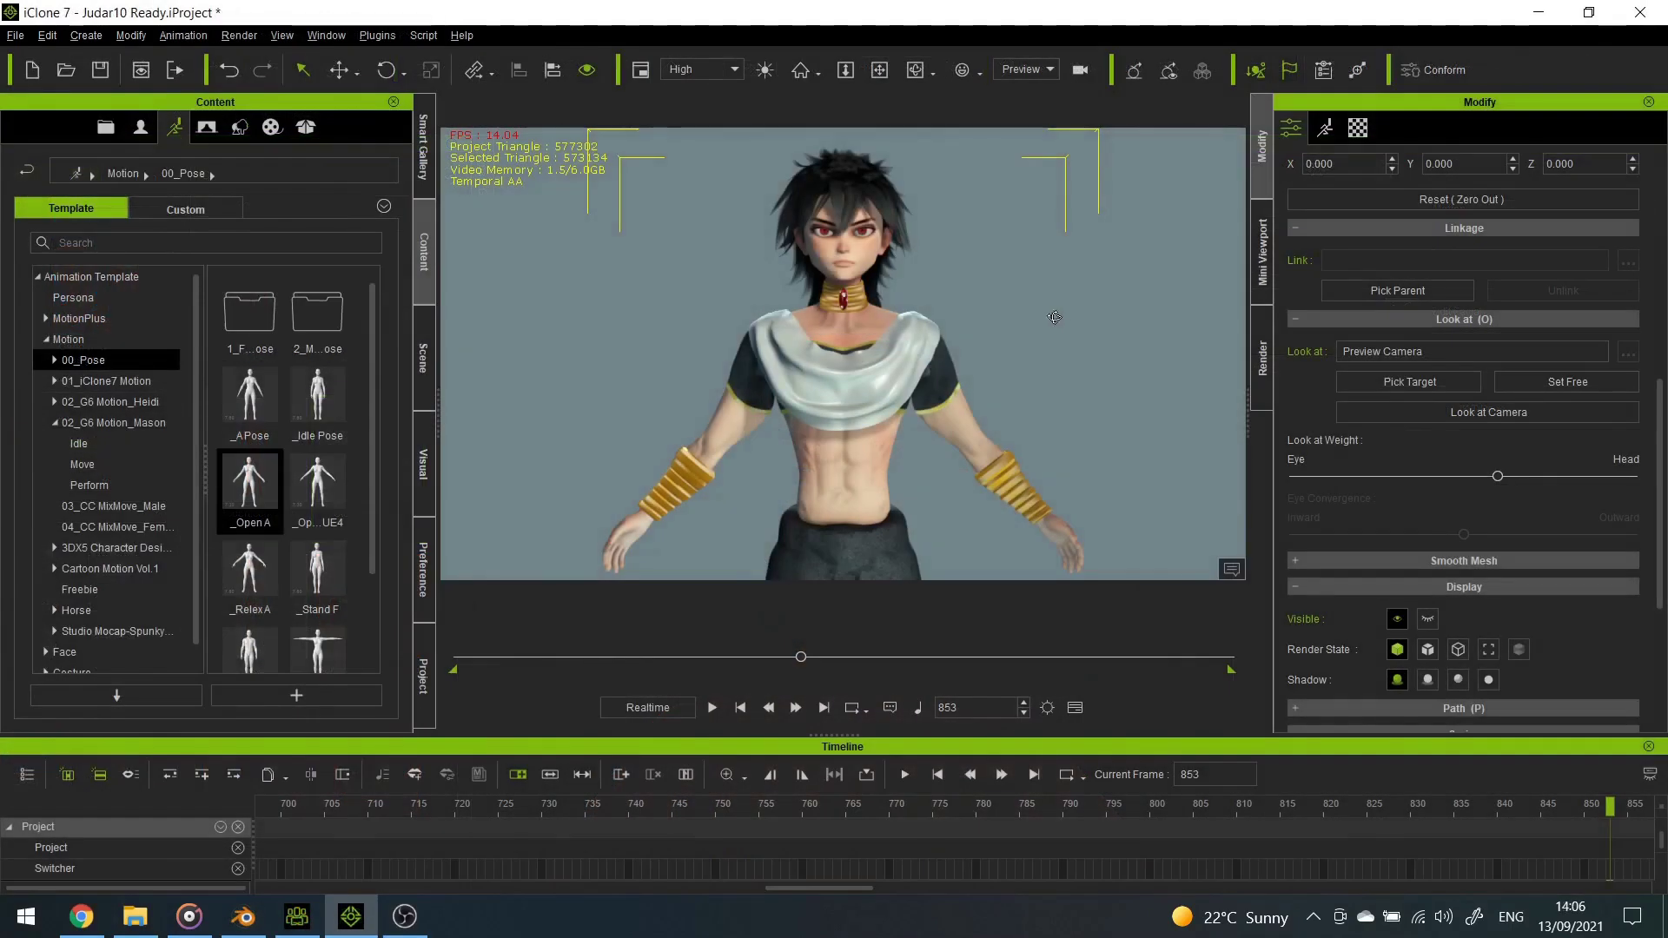
right_drag(1054, 317, 1337, 315)
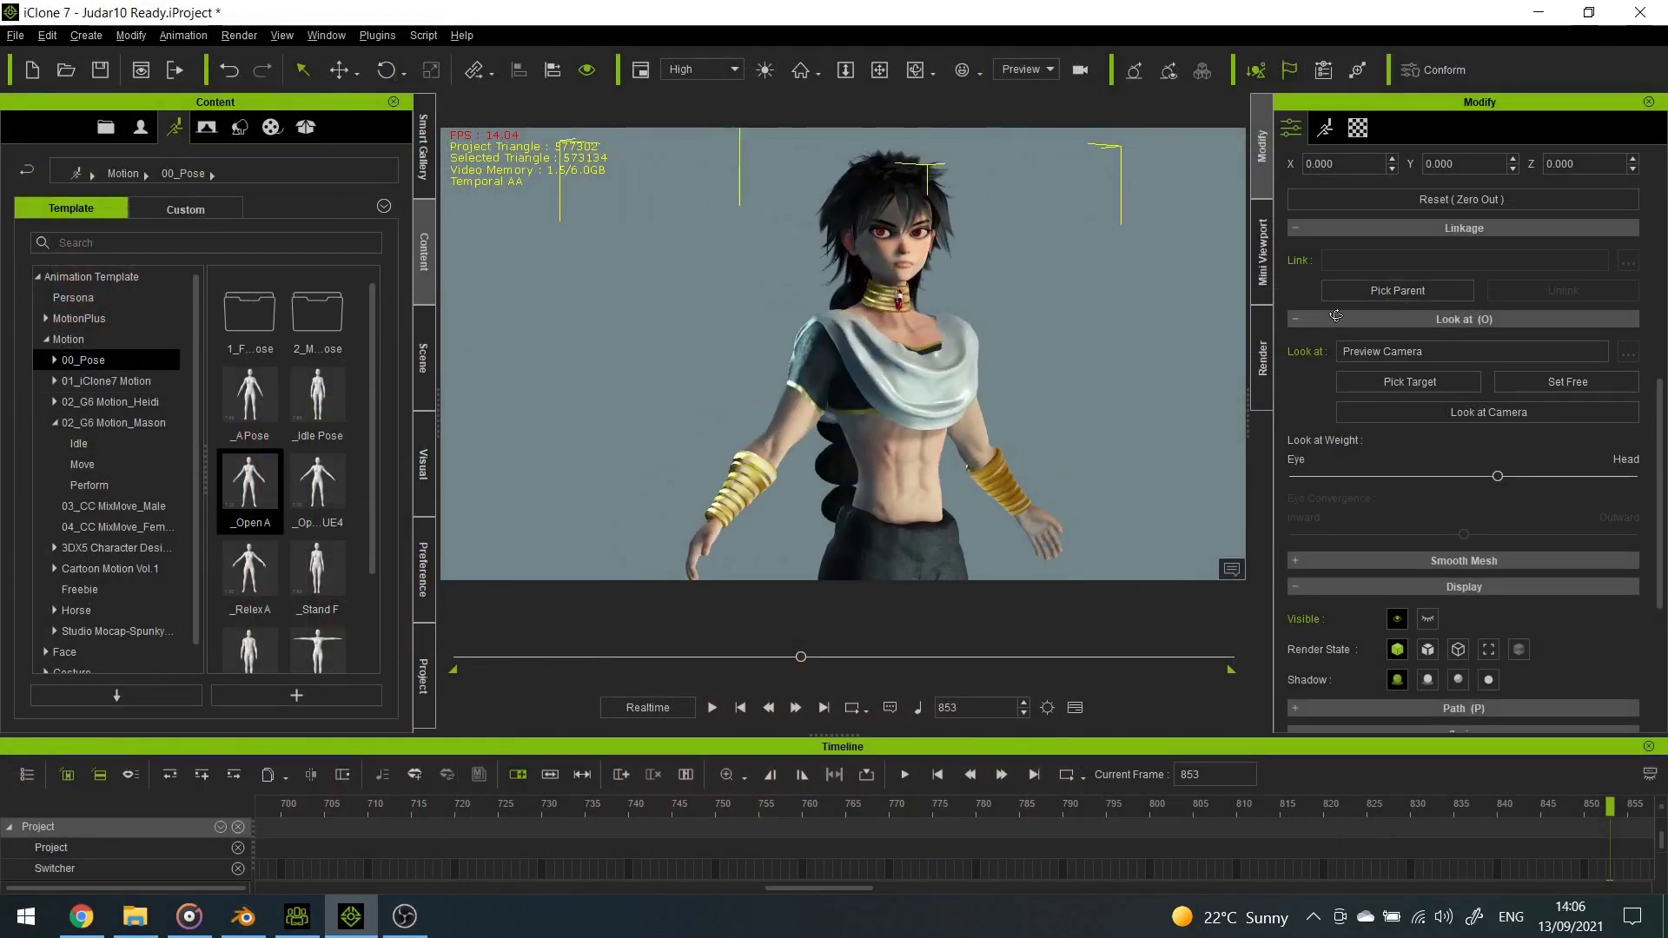
key(z)
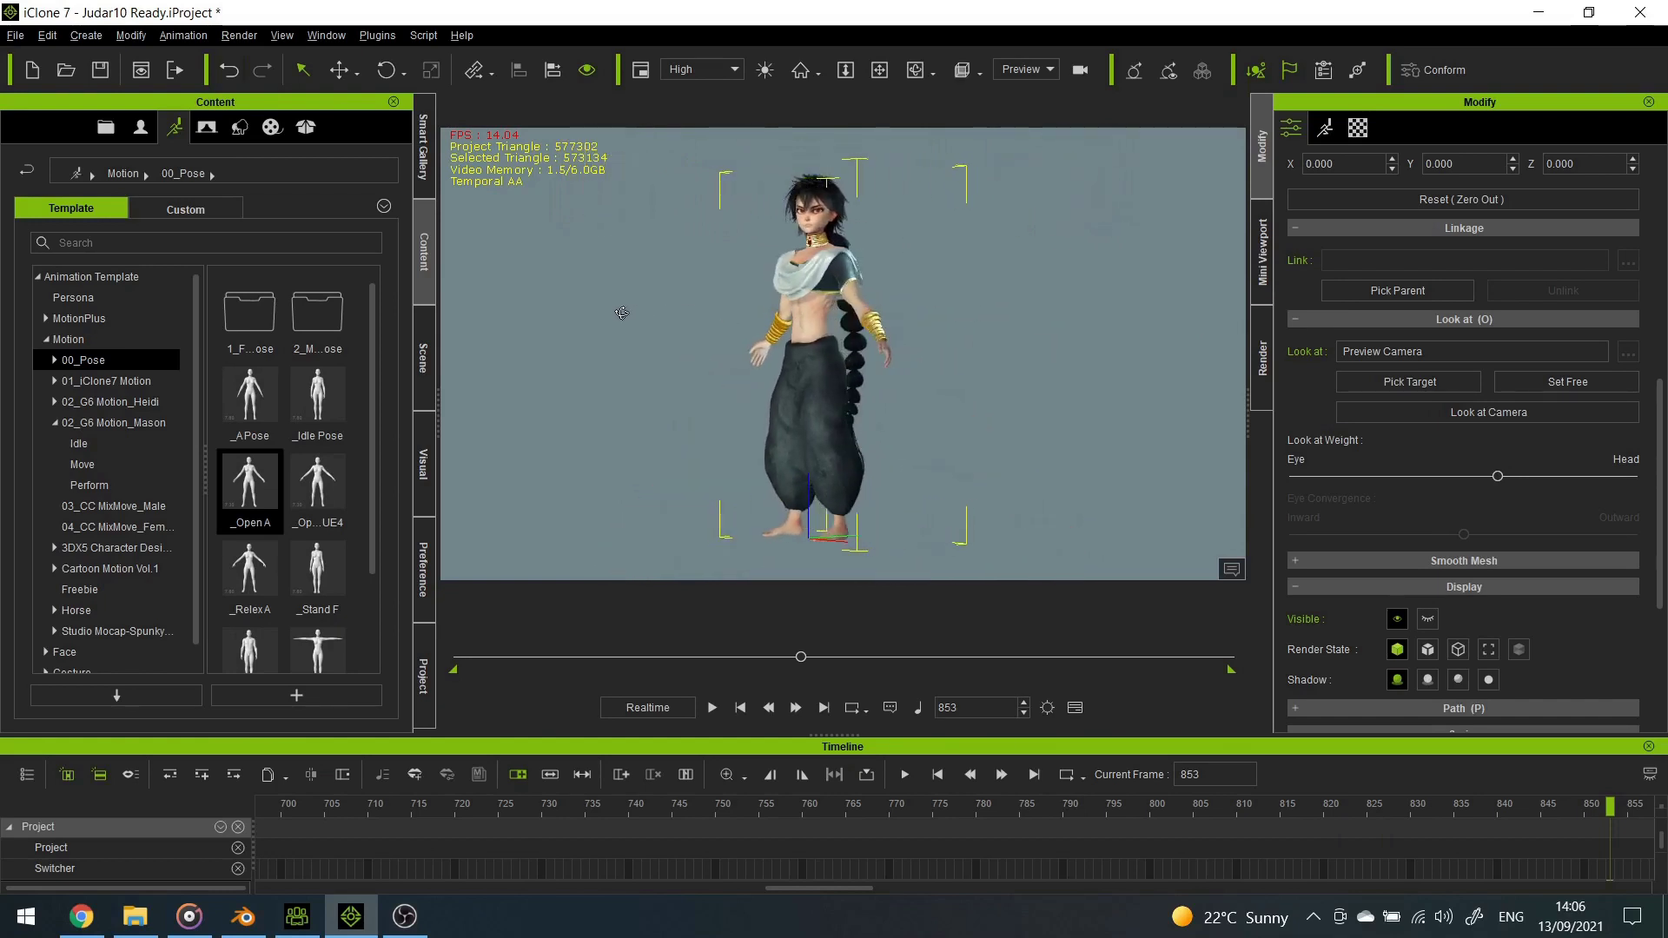
right_drag(907, 301, 1208, 312)
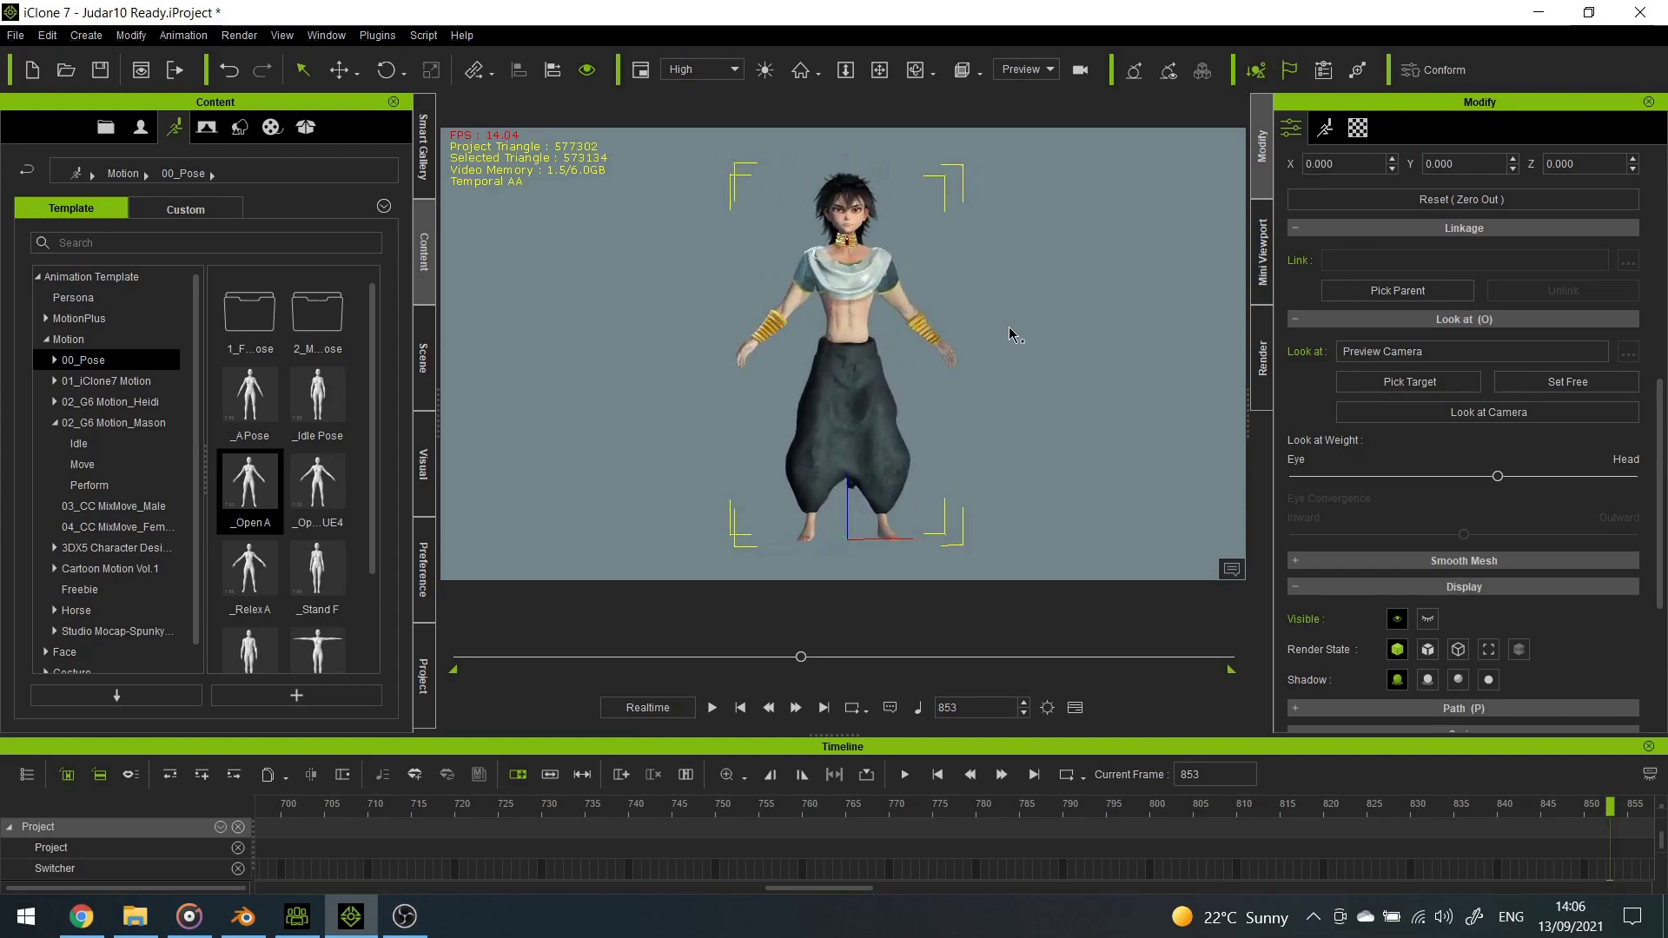
- Close in on Judar's face and bring up Adjust Color for the head Base Color channel
key(f)
right_drag(1008, 460, 1076, 445)
scroll(1076, 445, down, 6)
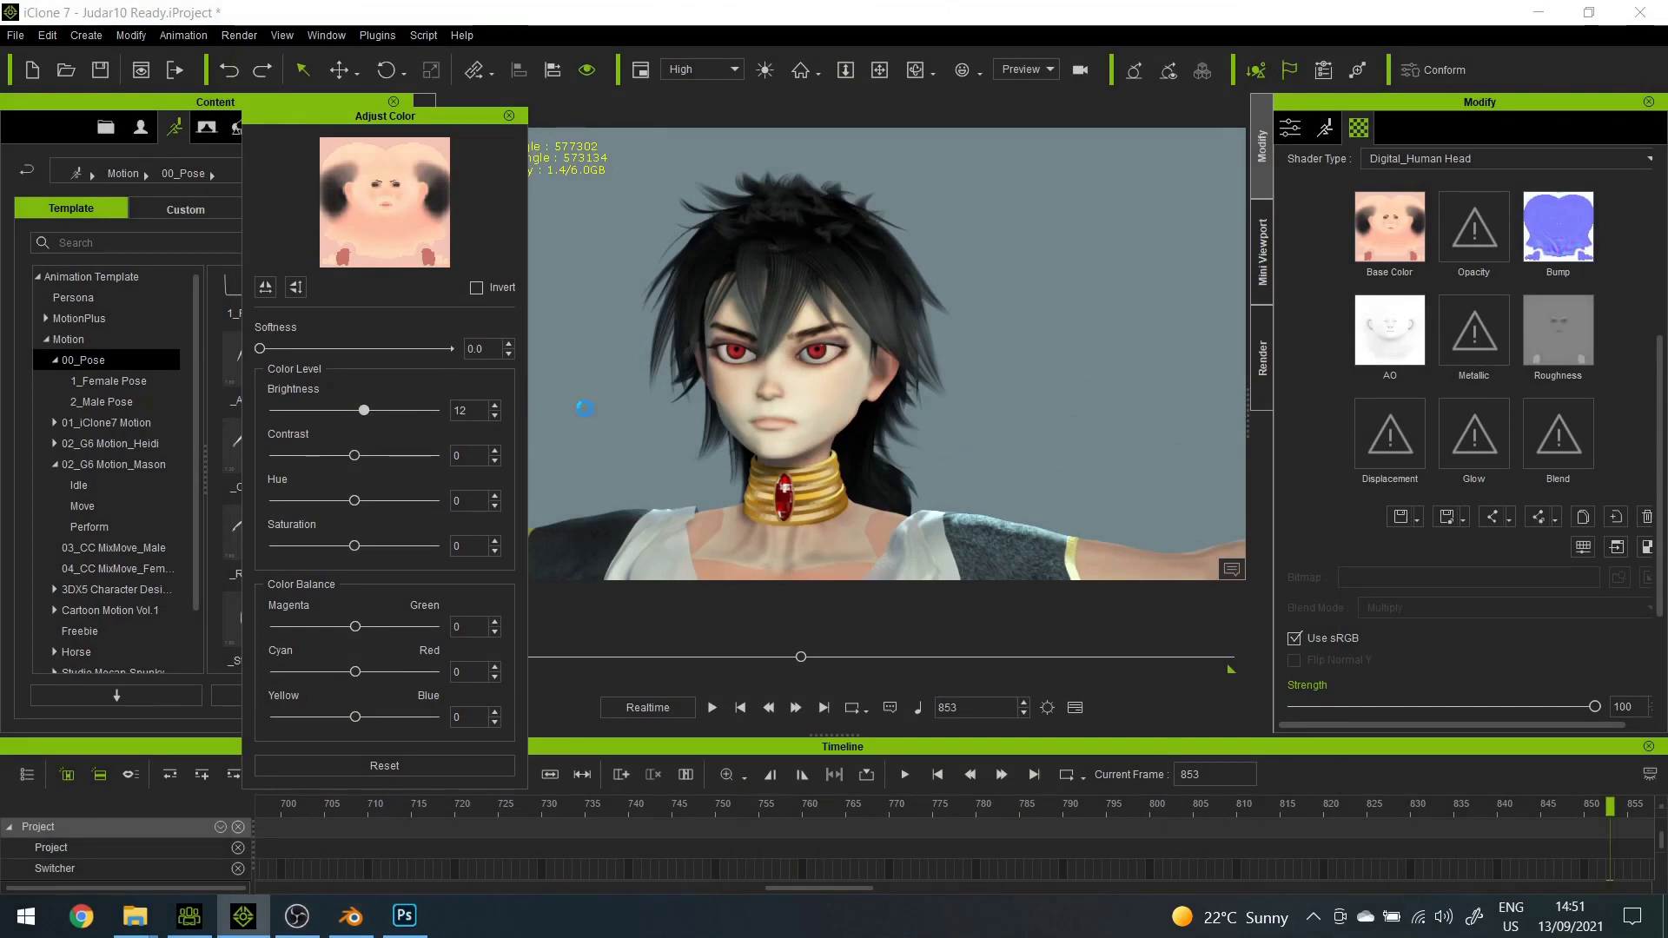
- Raise the head skin saturation in Adjust Color, then view Judar's left side and braid
middle_drag(676, 448, 797, 441)
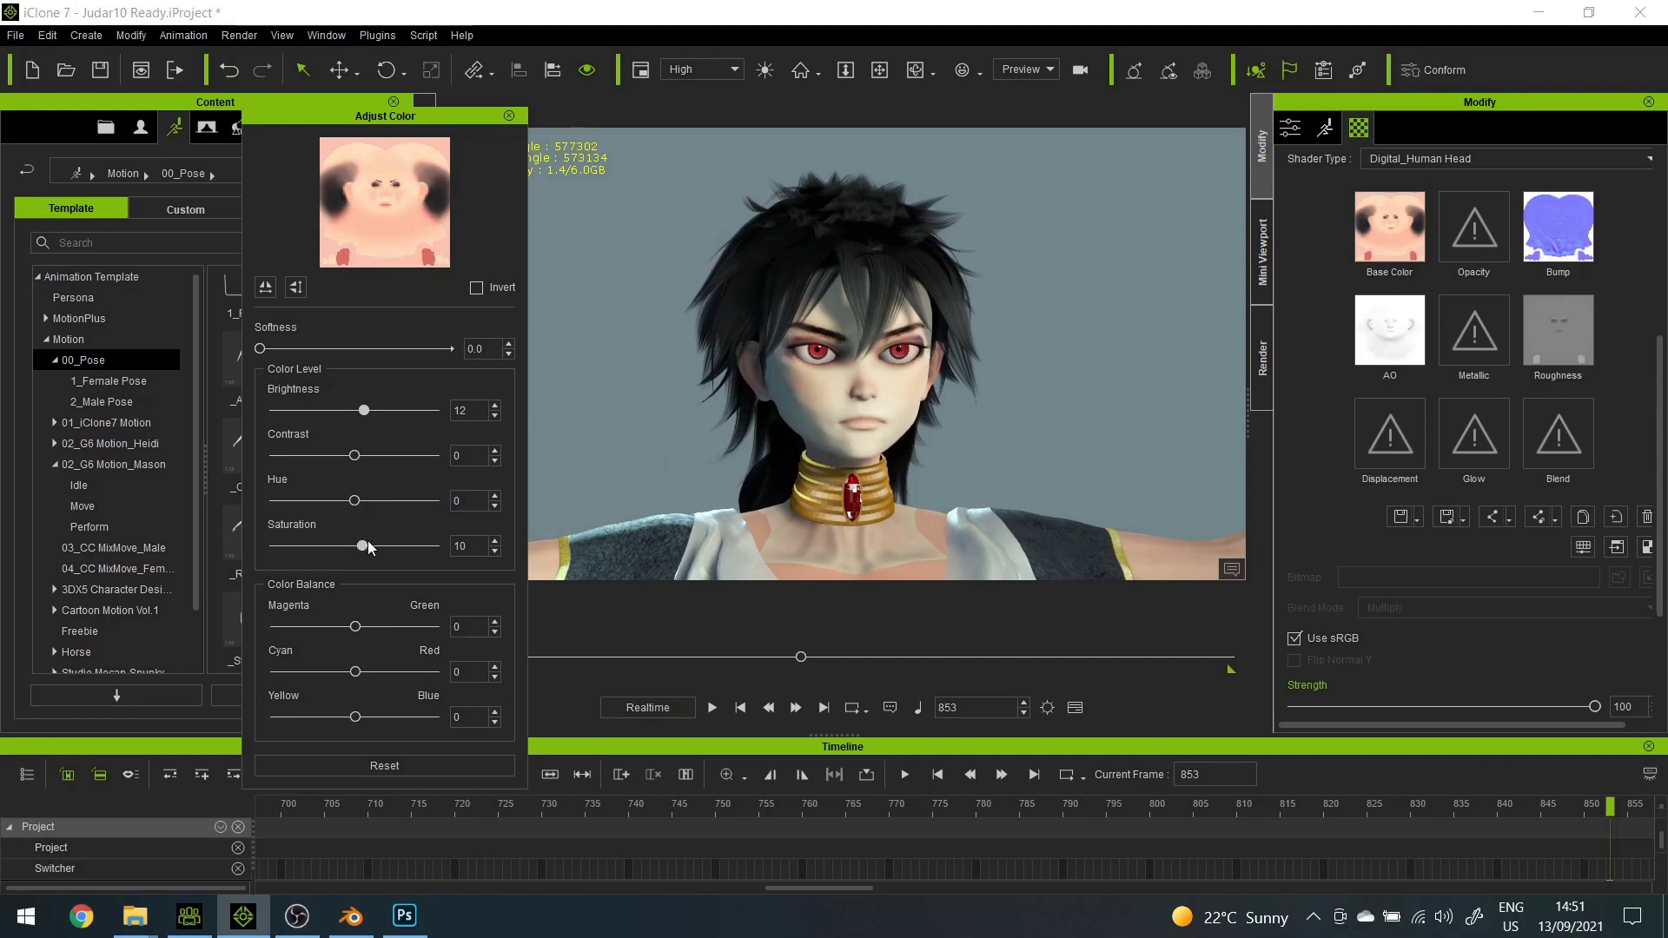
drag(373, 546, 380, 545)
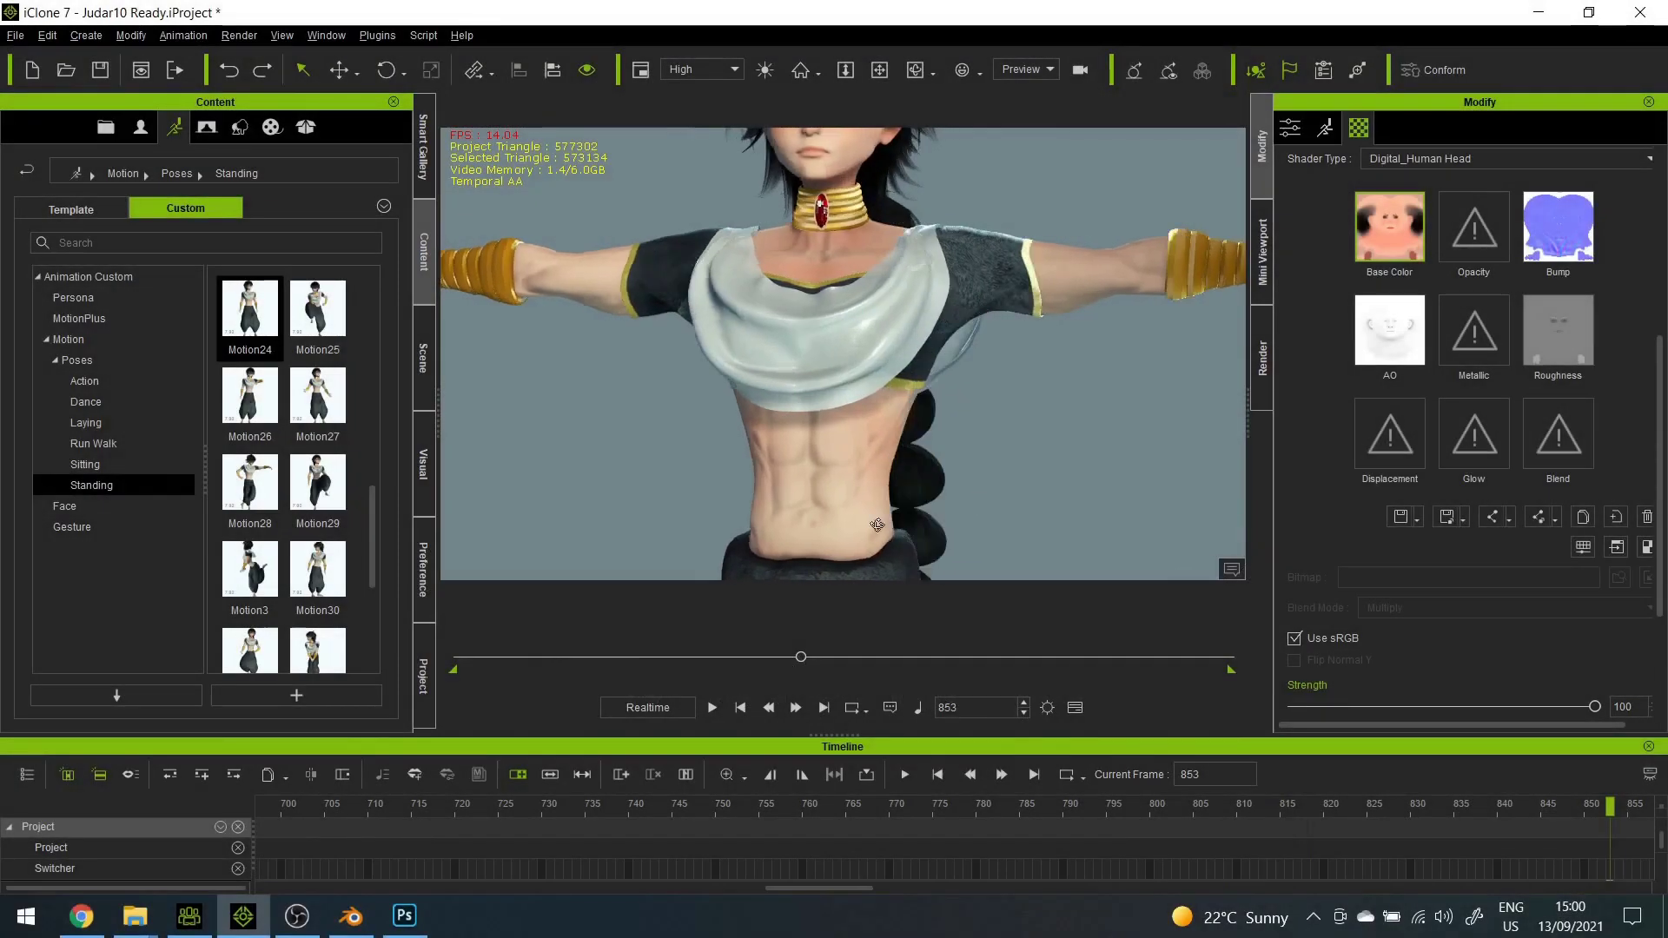
right_drag(877, 525, 999, 508)
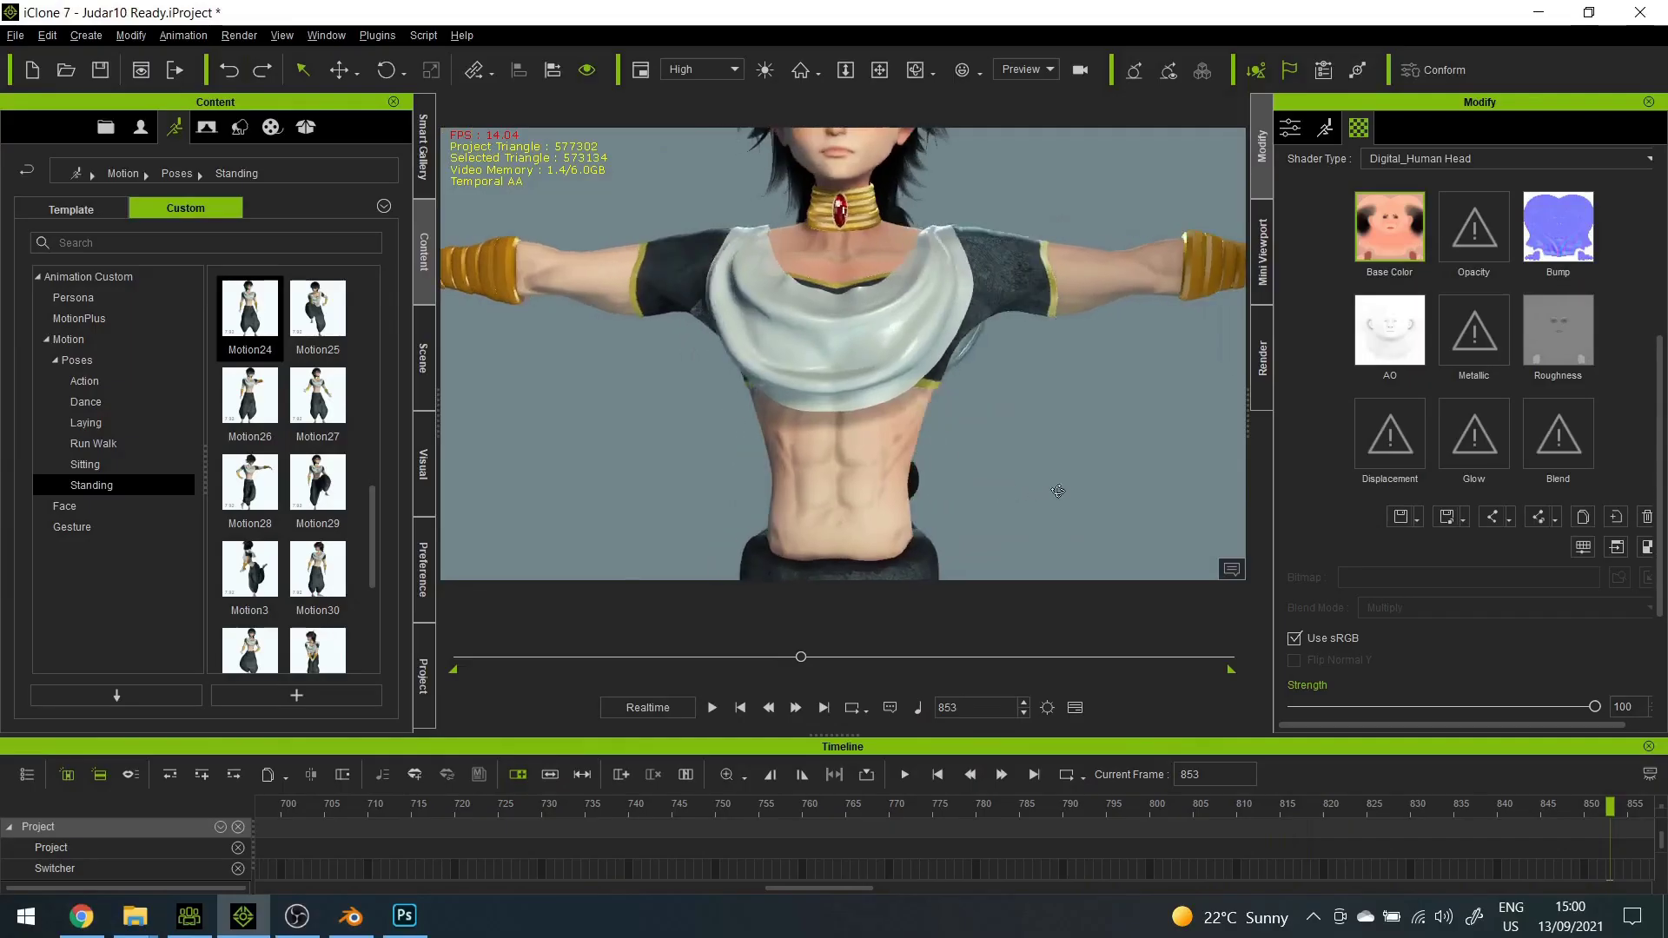
right_drag(1059, 491, 1064, 503)
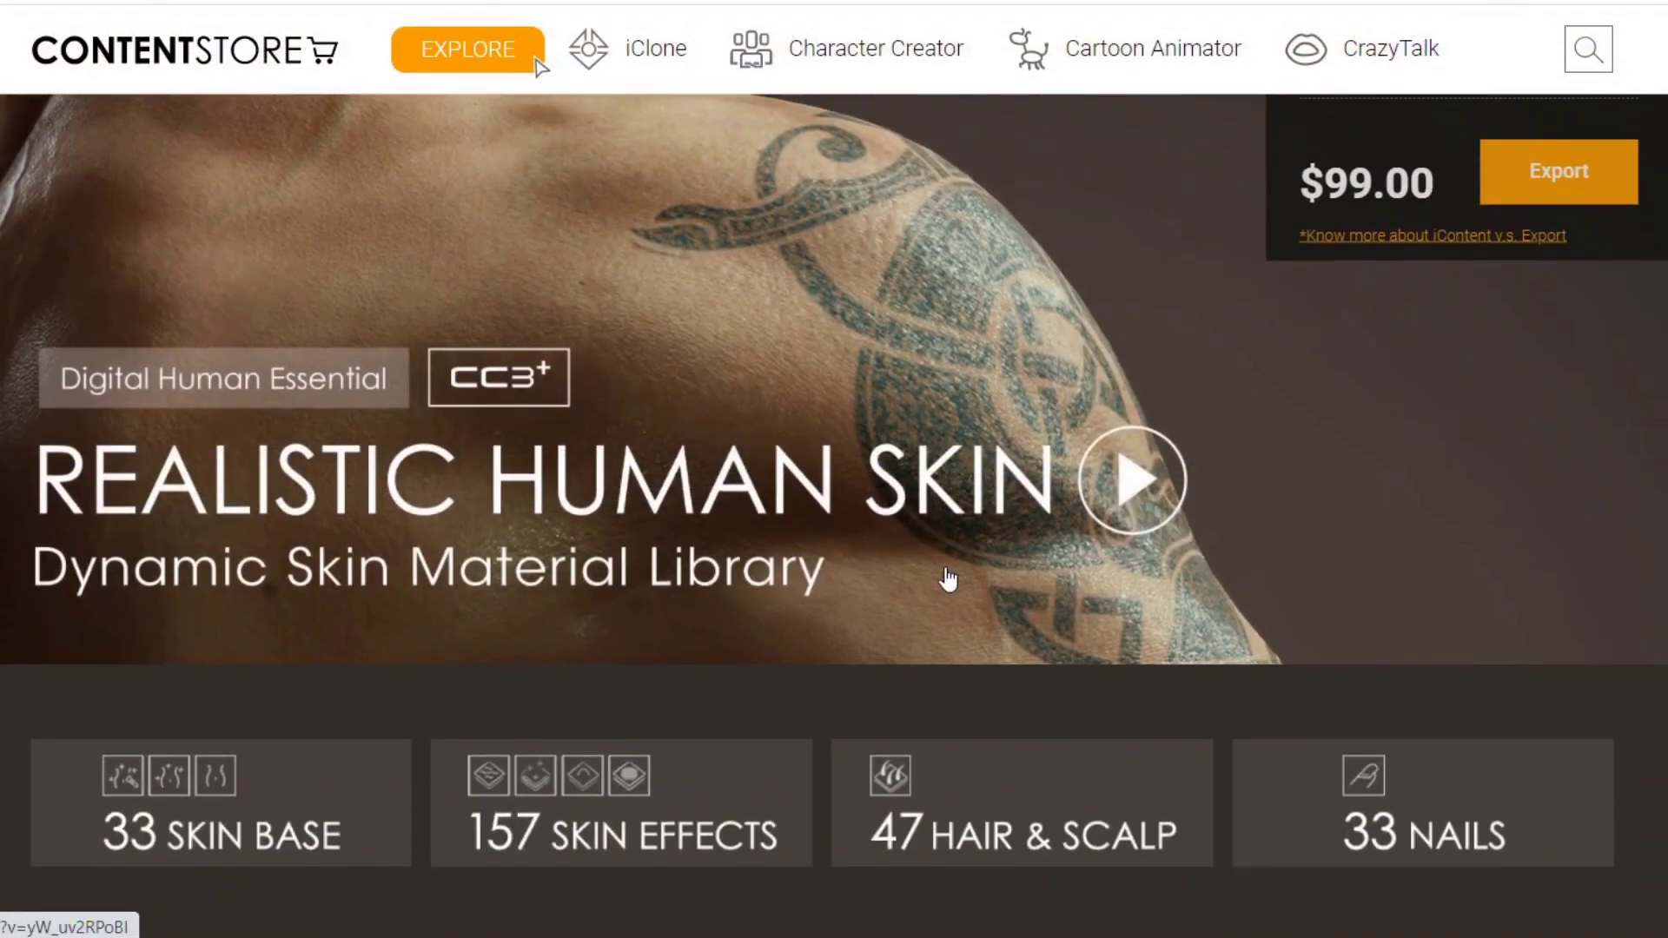
- Scroll through the Realistic Human Skin page's Skin Base, Normal Effects and Skin Details sections
scroll(947, 580, down, 12)
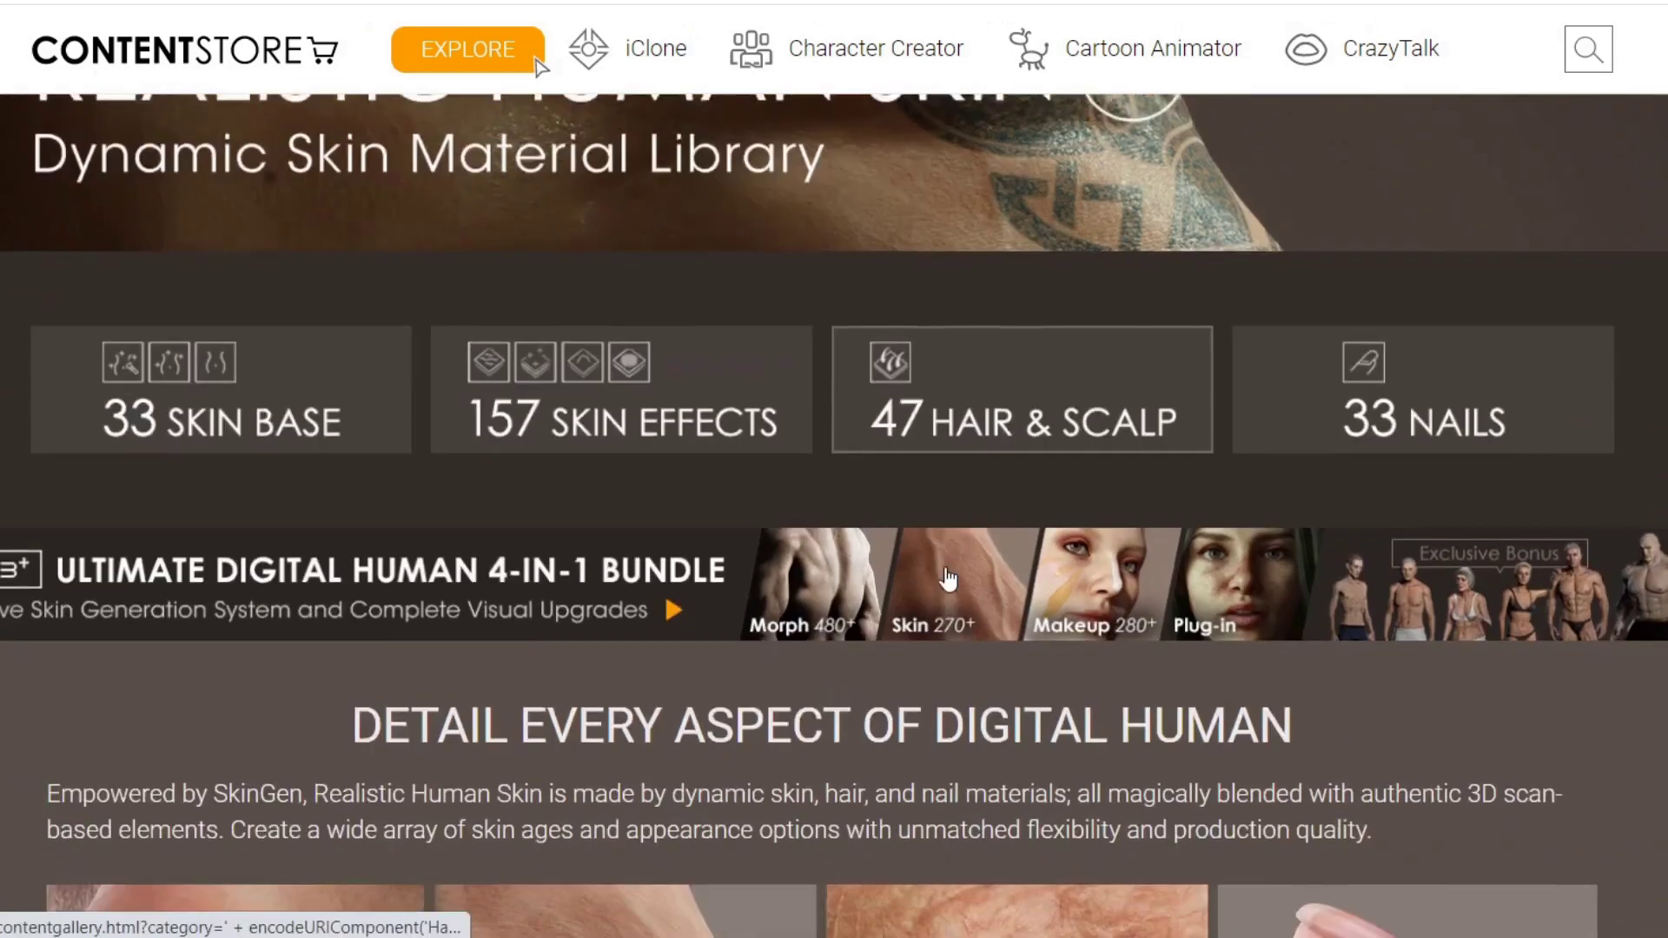
scroll(947, 577, down, 5)
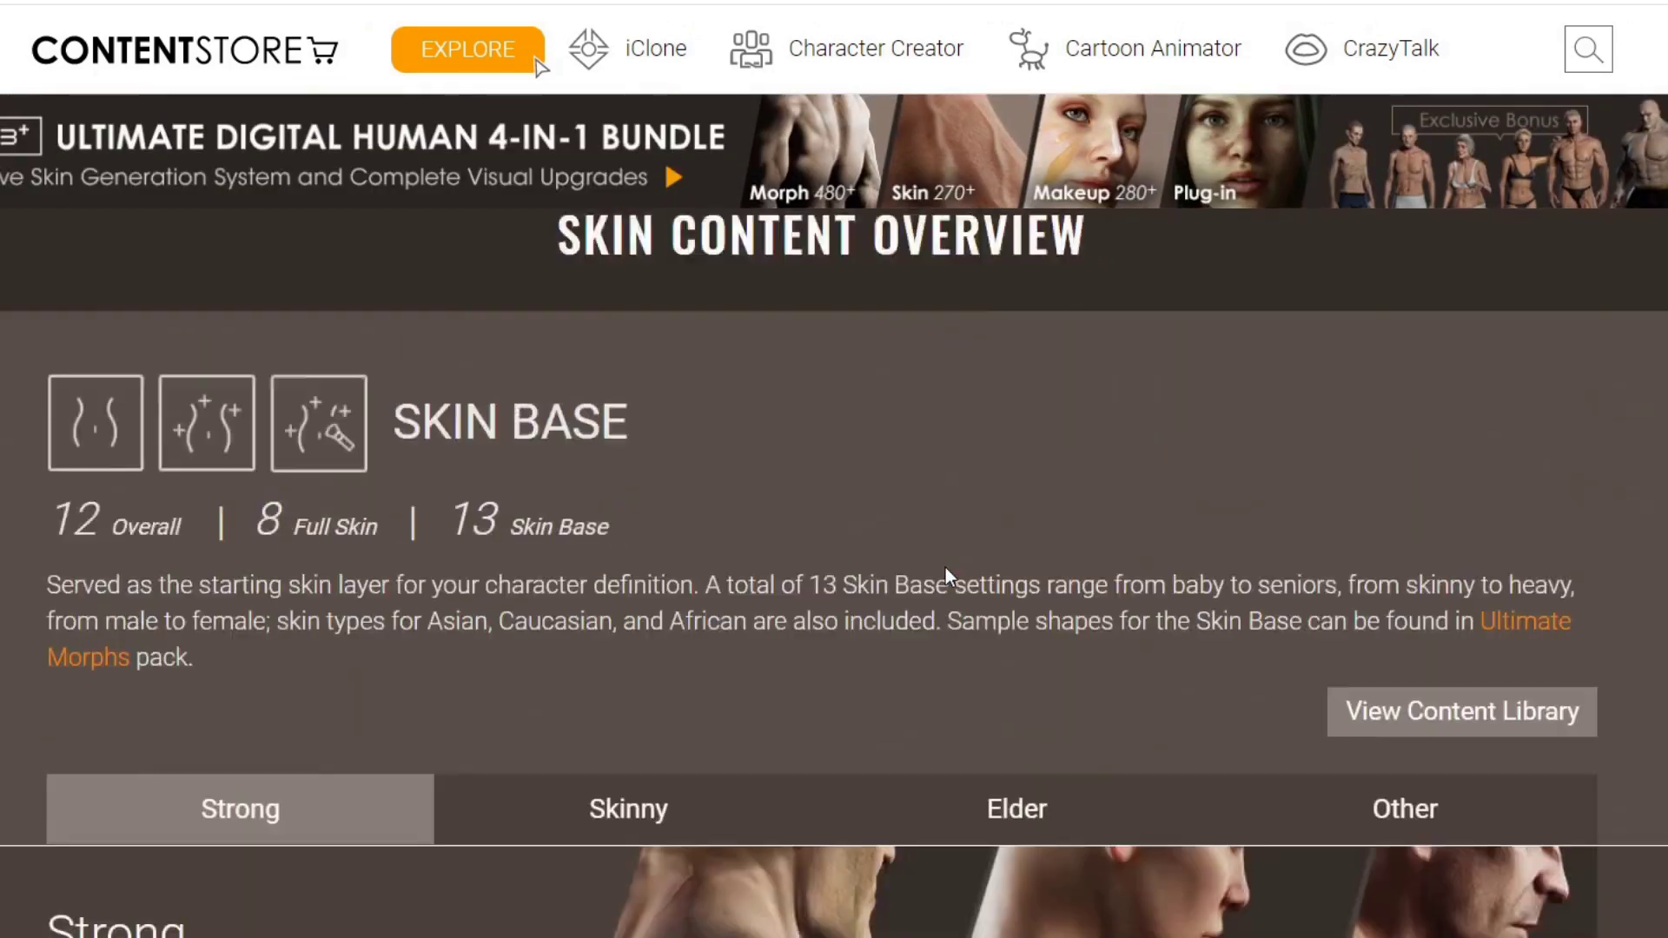
scroll(946, 567, down, 18)
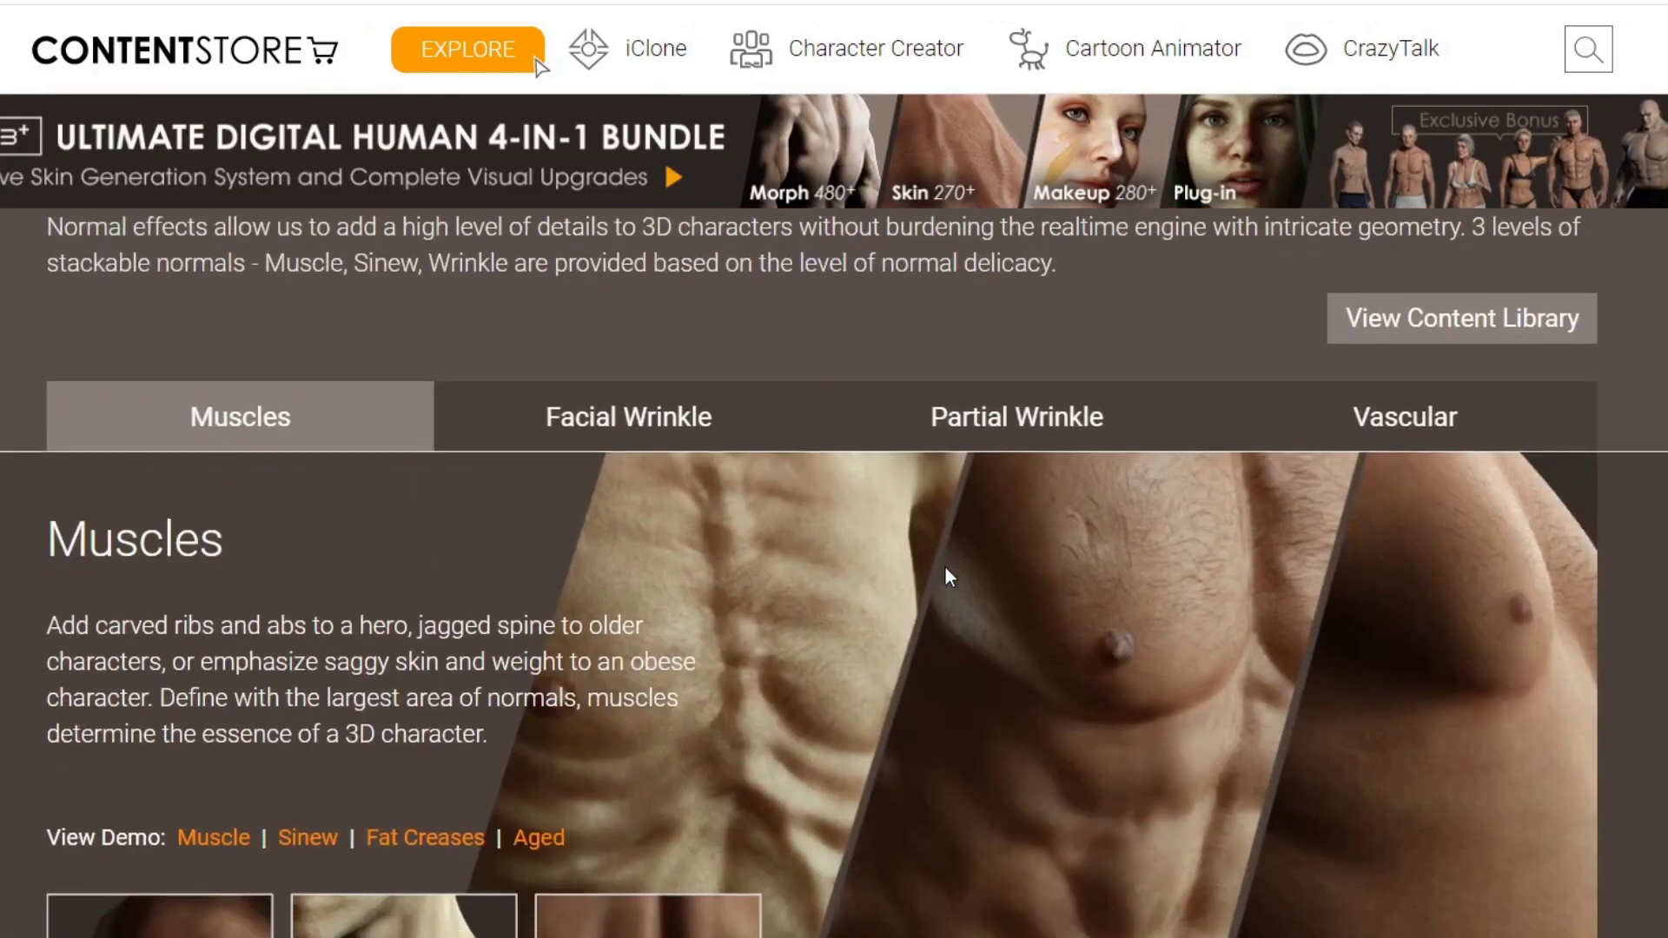
scroll(945, 567, down, 5)
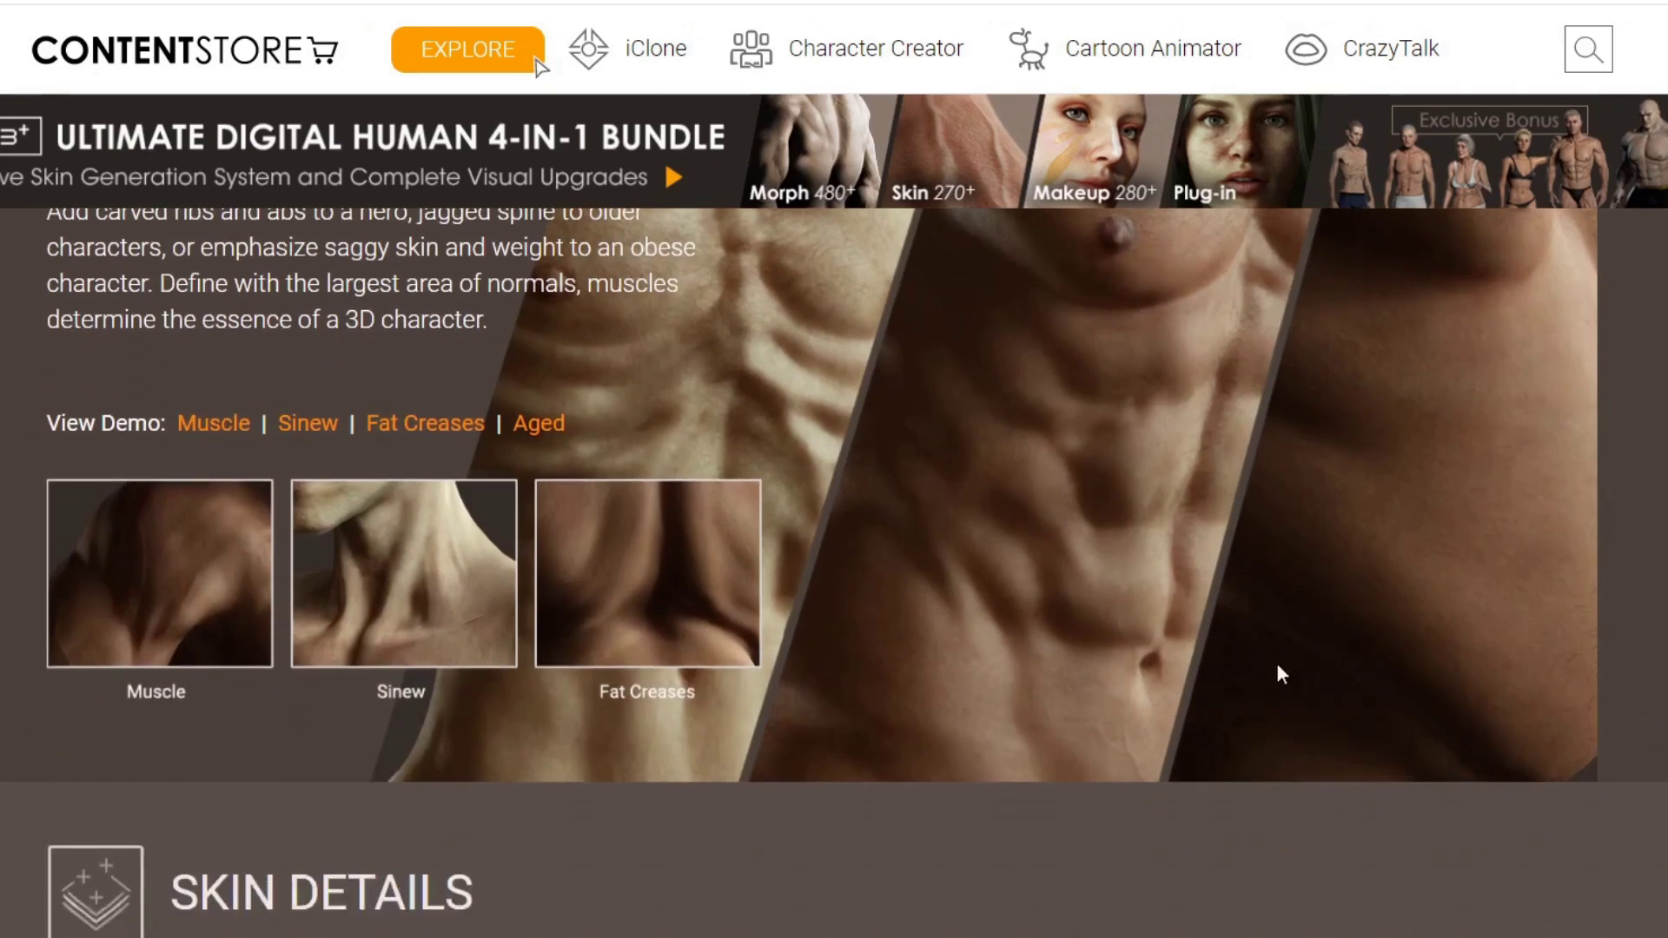
scroll(1075, 607, down, 15)
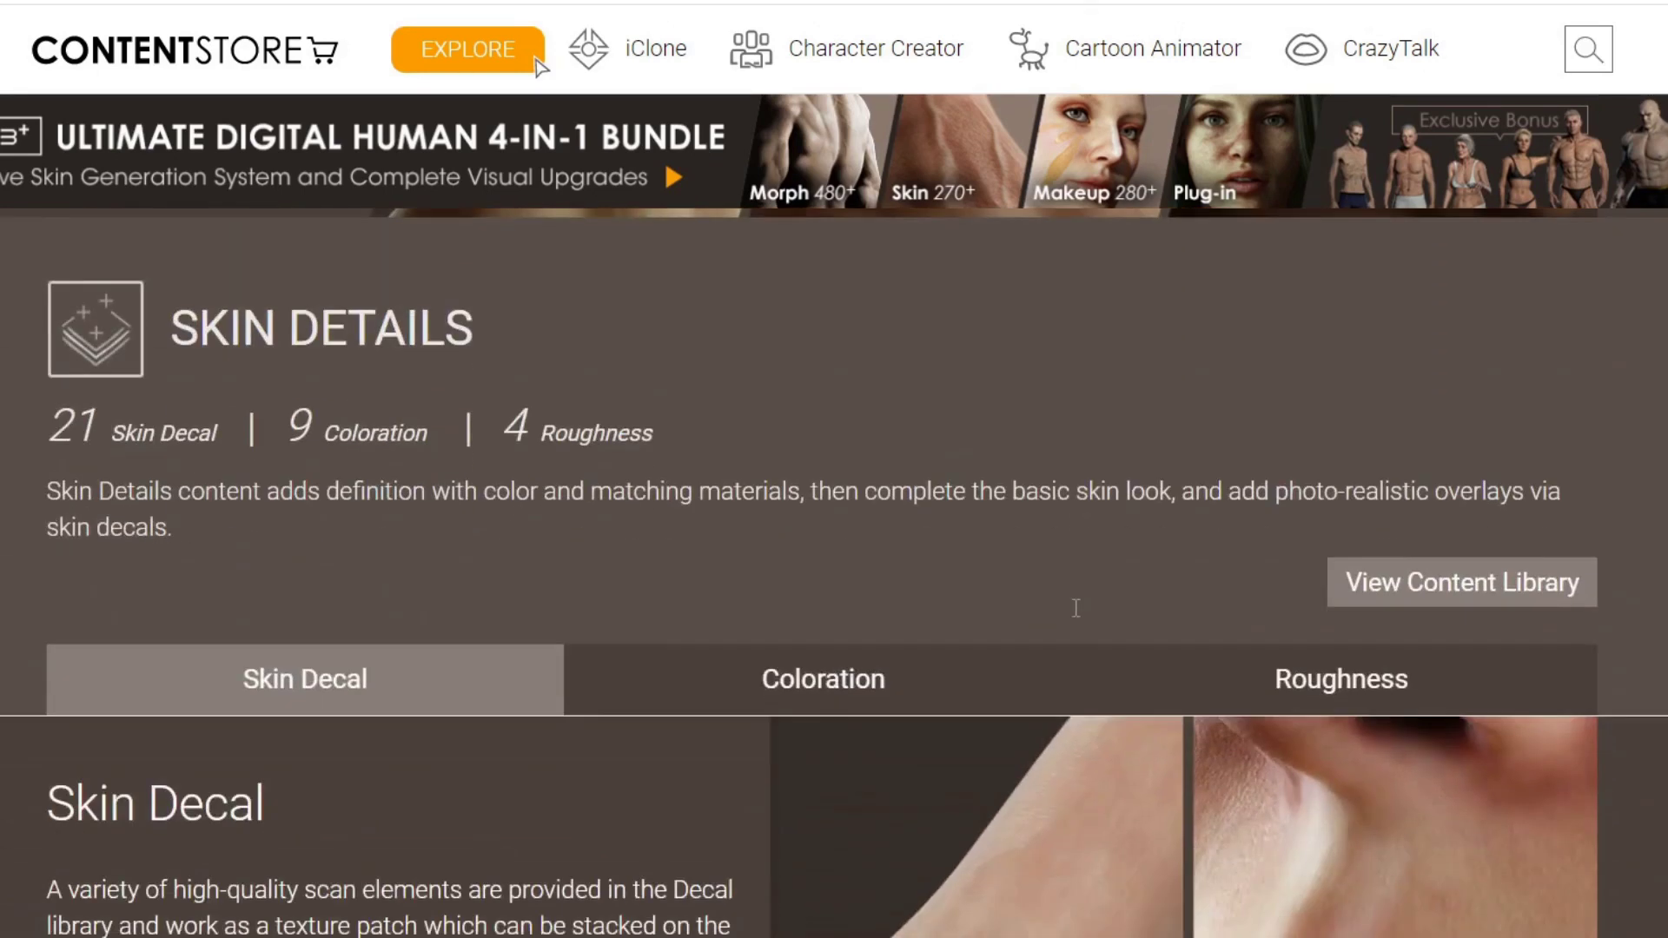
scroll(1076, 607, down, 20)
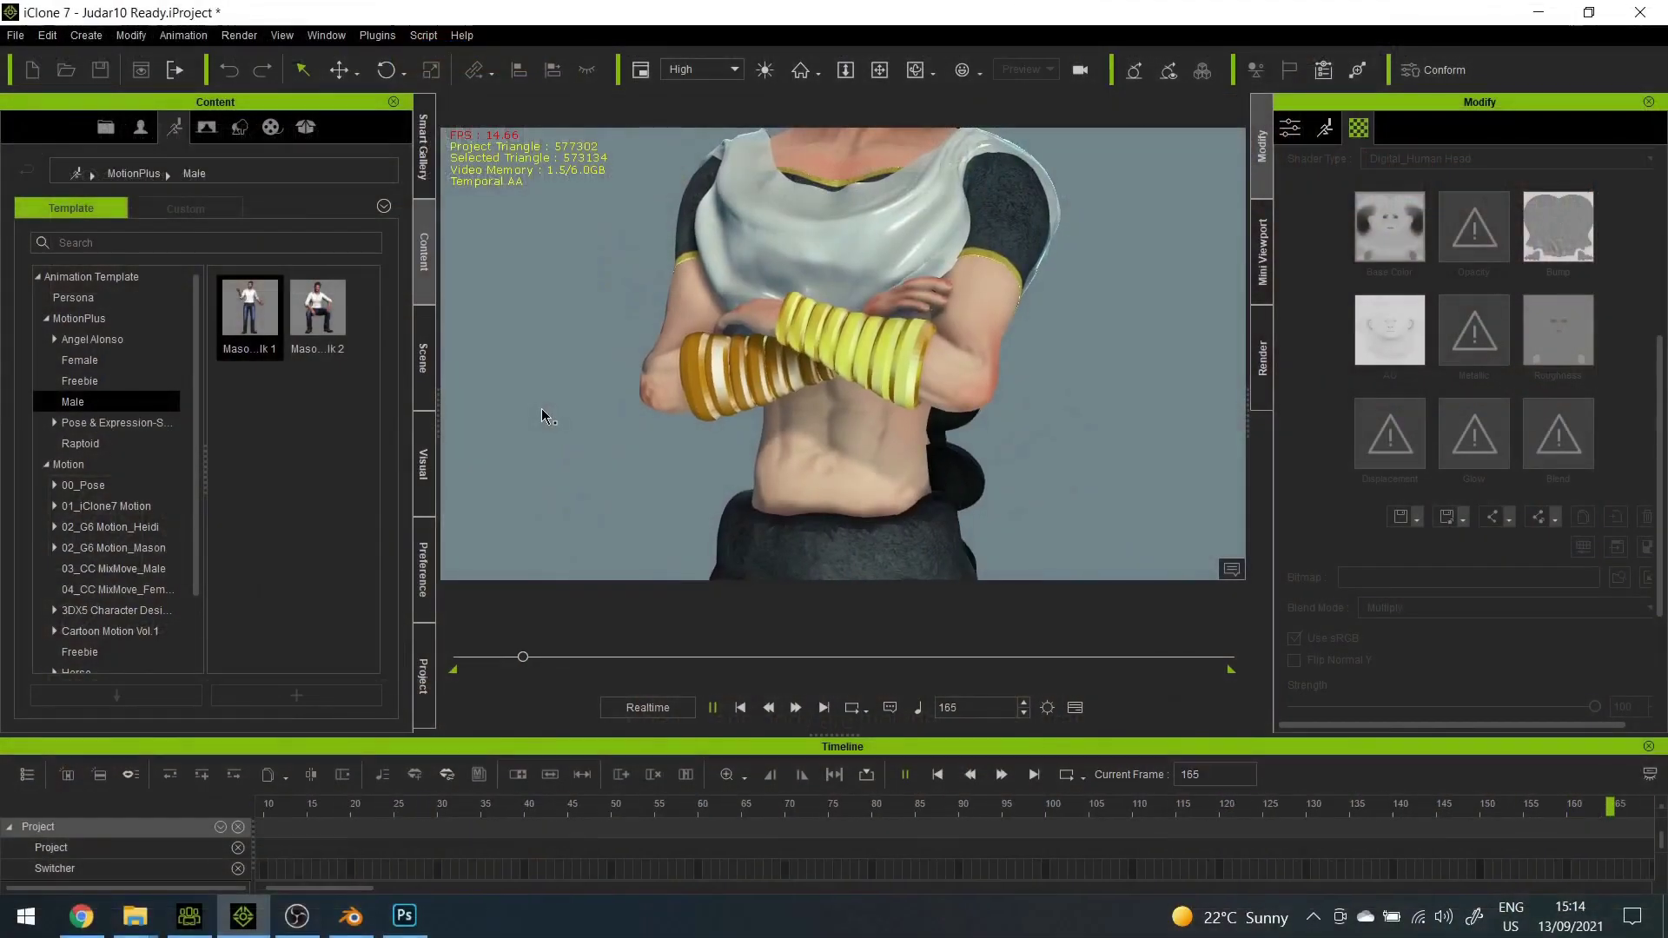
- Orbit around Judar while the MotionPlus male animation folds his arms across his chest
right_drag(554, 449, 828, 462)
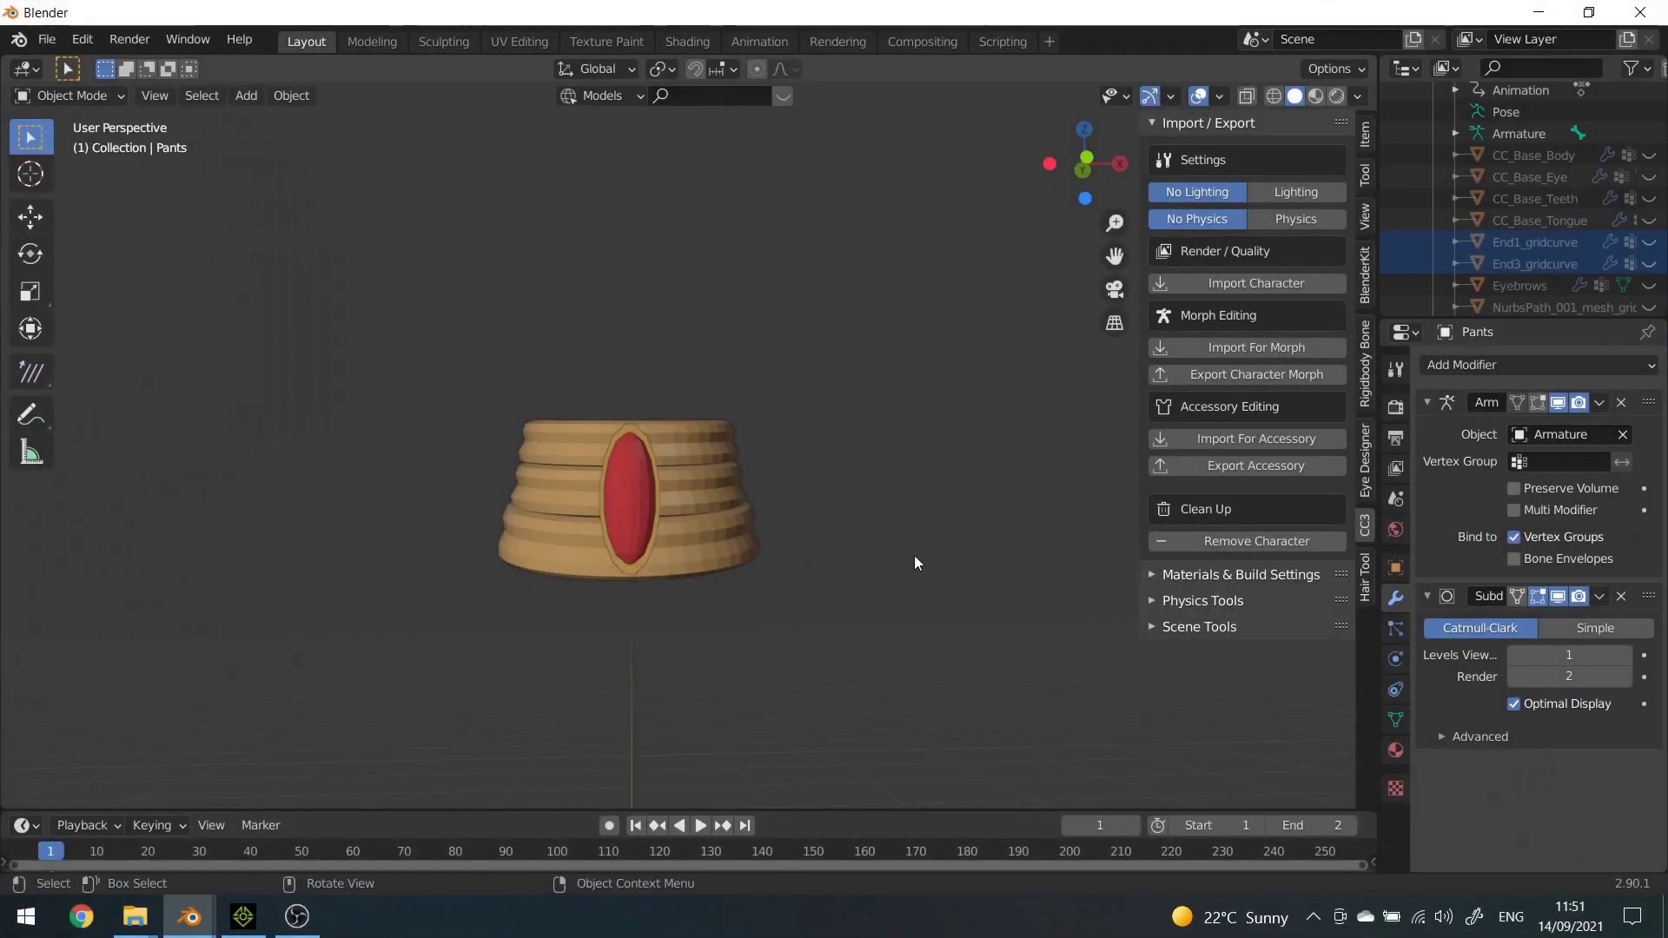
- Select the character's TOP garment and view it from the back
middle_drag(914, 562, 857, 617)
scroll(912, 565, down, 5)
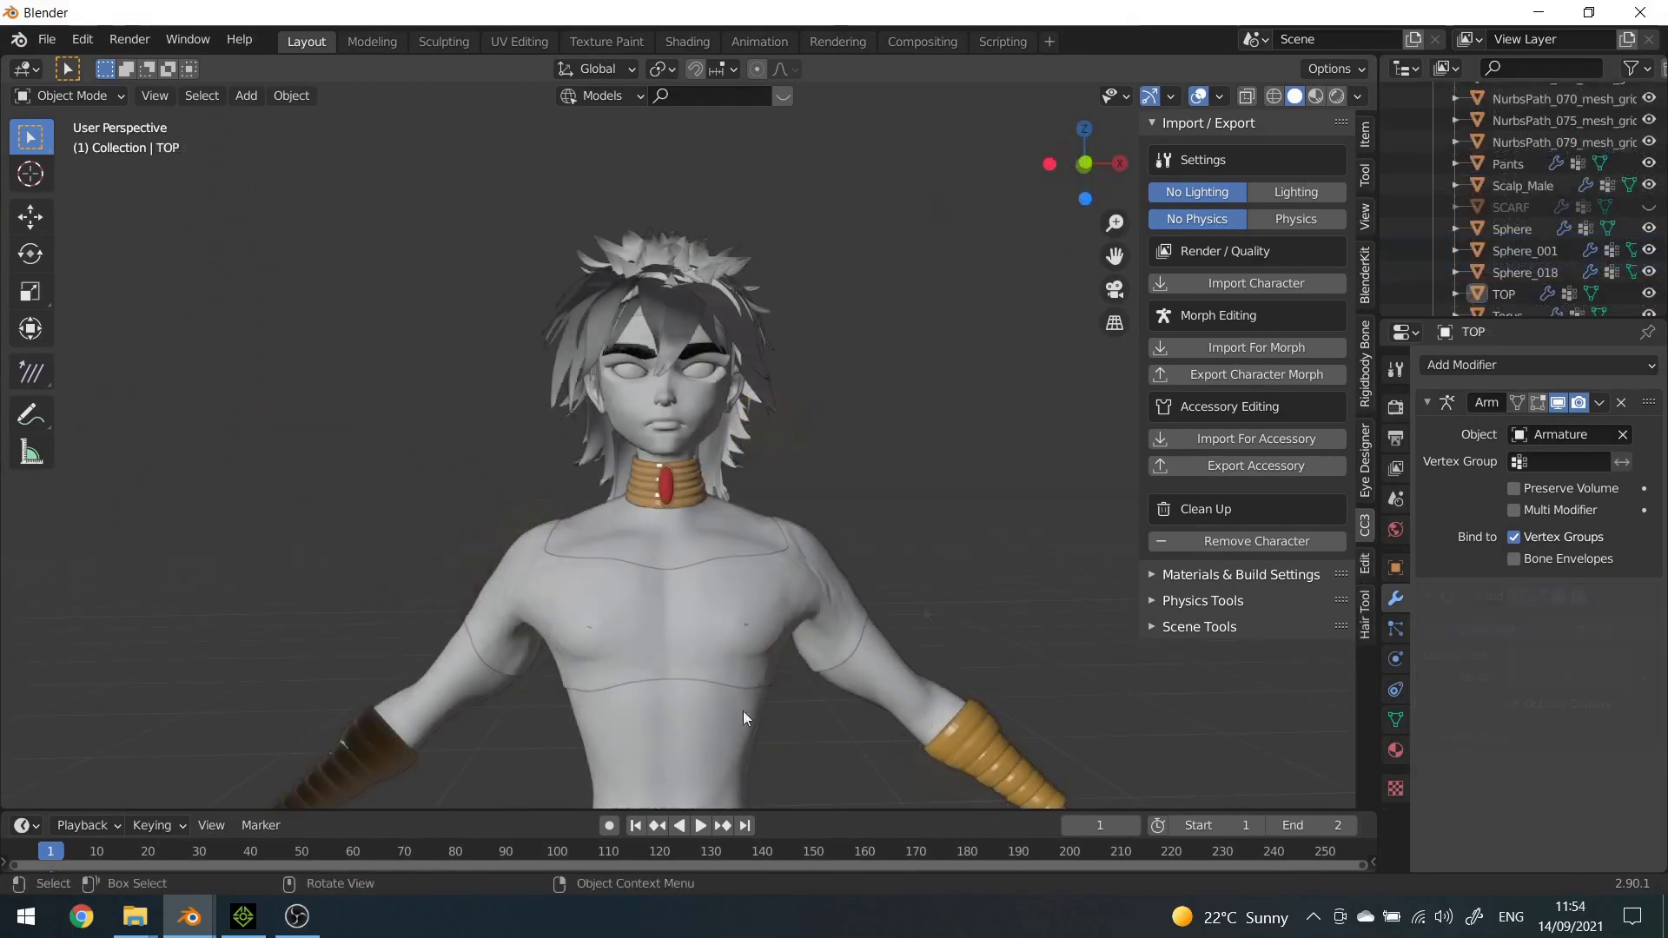
click(665, 655)
middle_drag(1034, 587, 1078, 607)
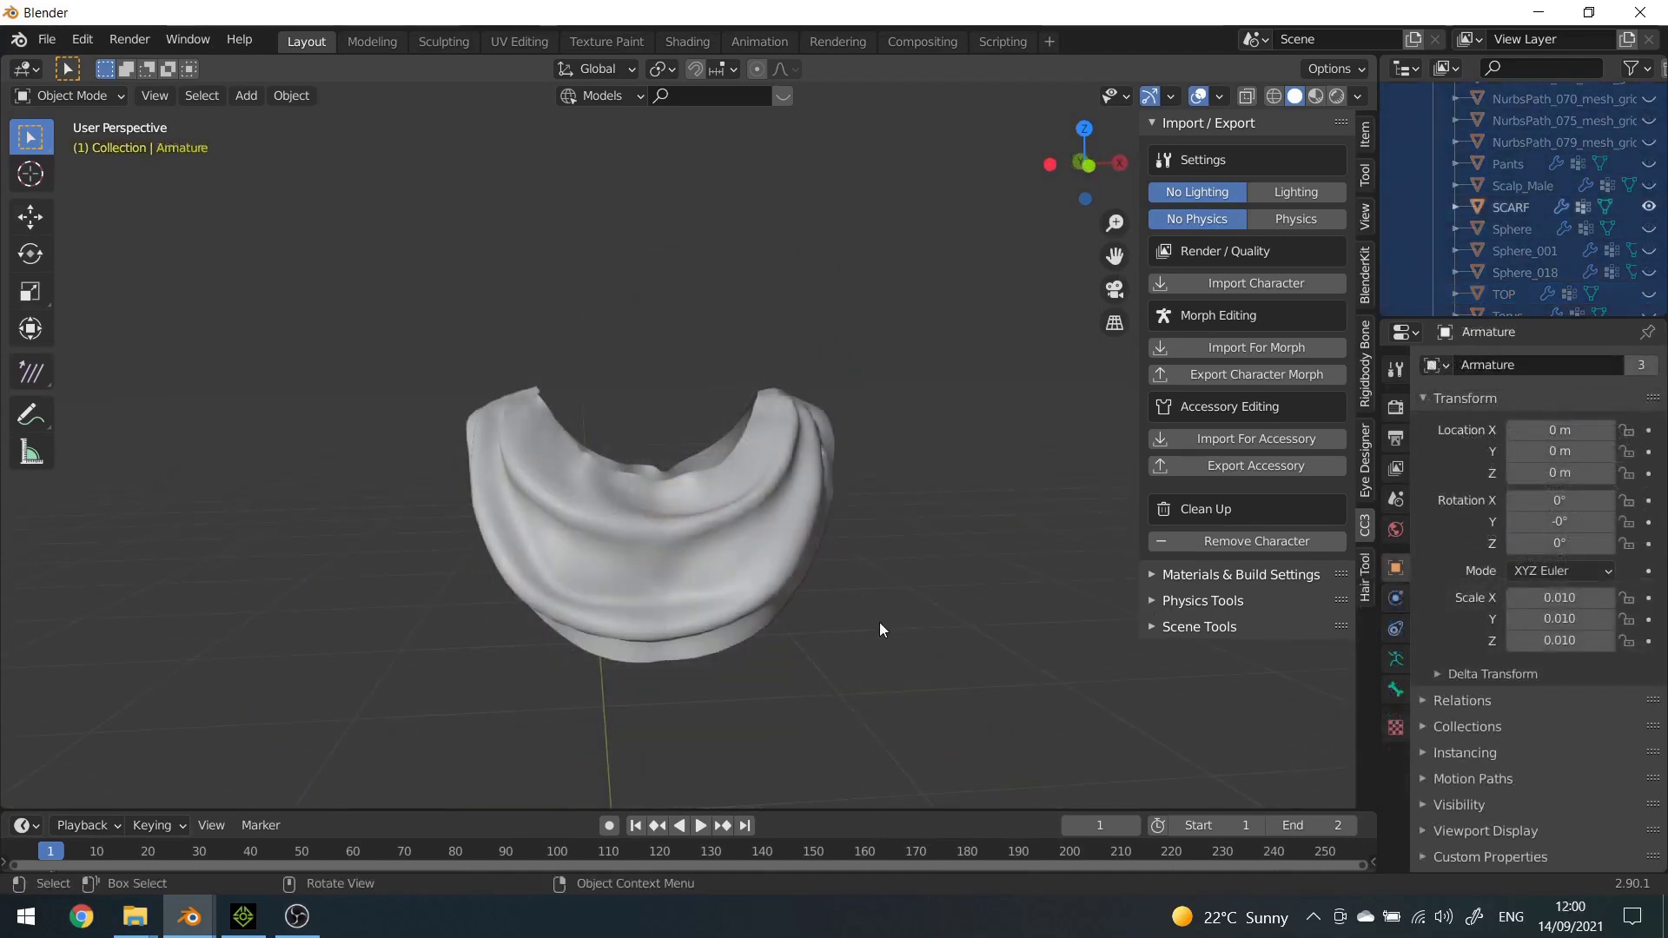
- Inspect the scarf mesh, then put the Sphere.001 pants mesh into Edit Mode
middle_drag(880, 624, 622, 697)
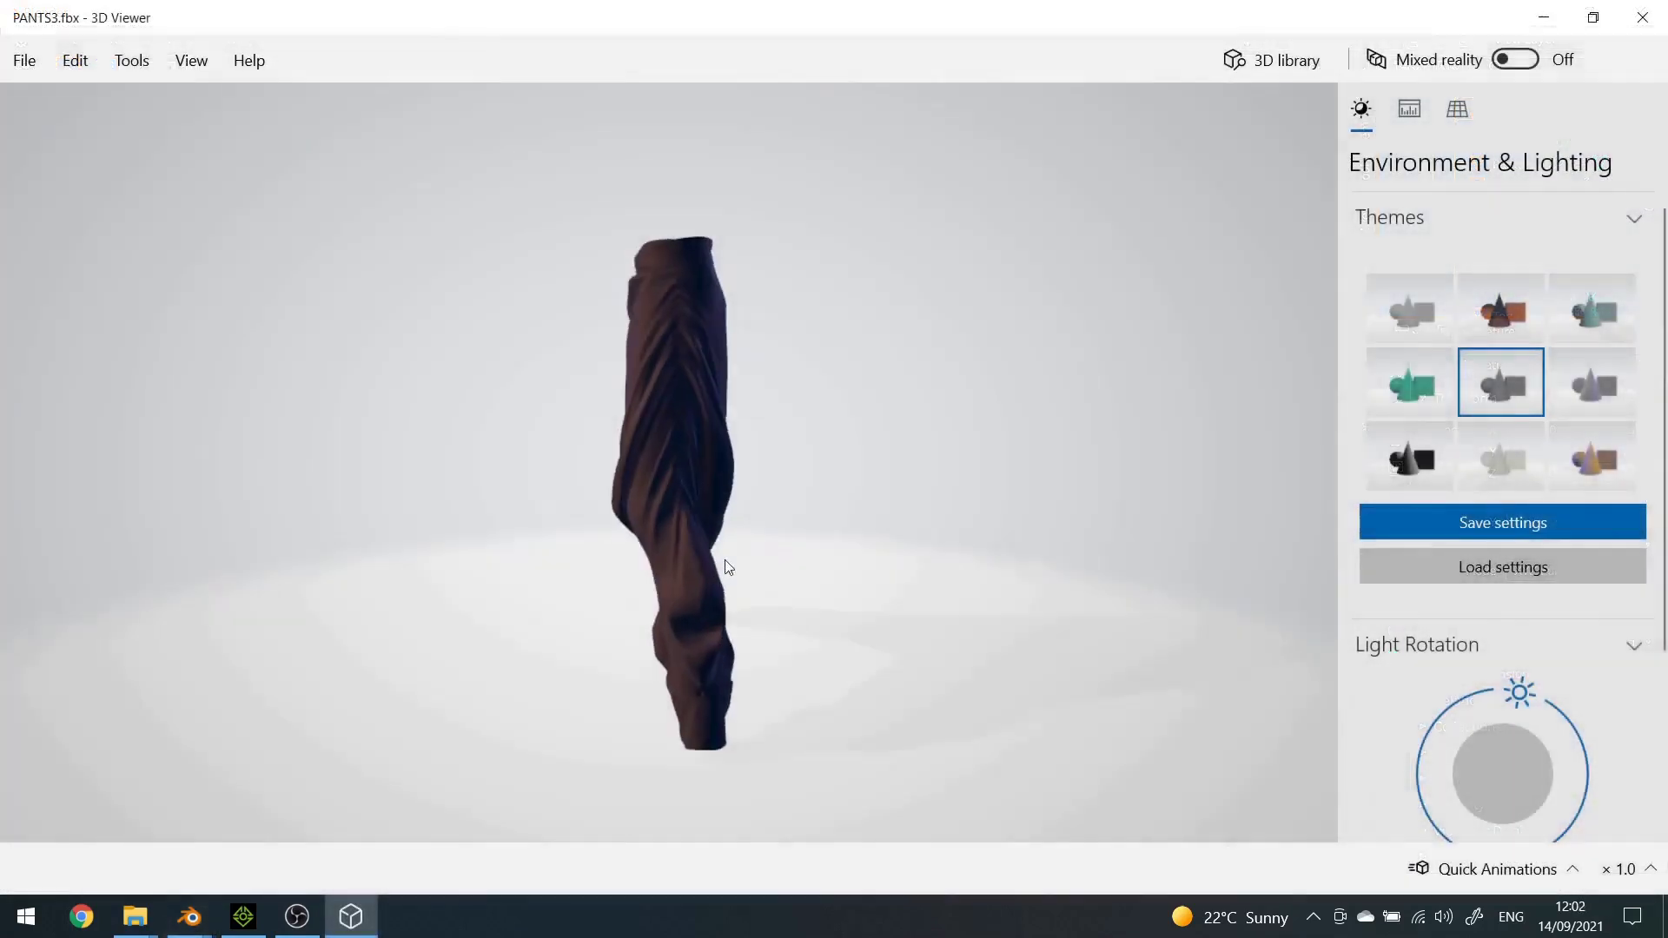
drag(726, 565, 990, 561)
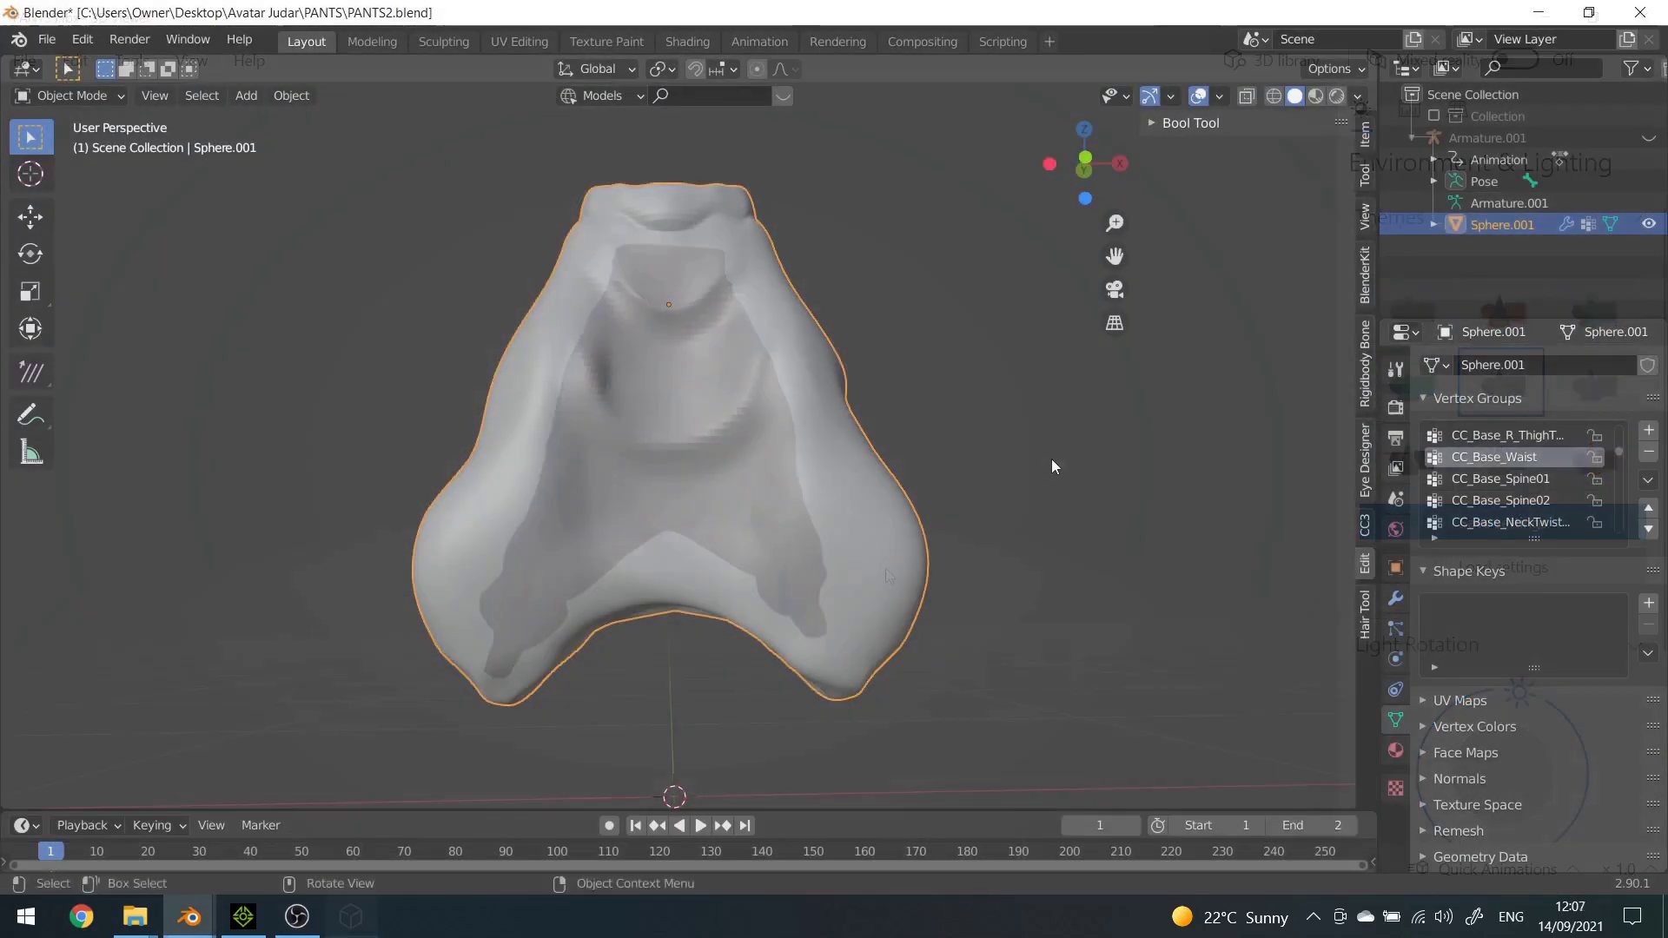
middle_drag(1054, 466, 81, 480)
key(Tab)
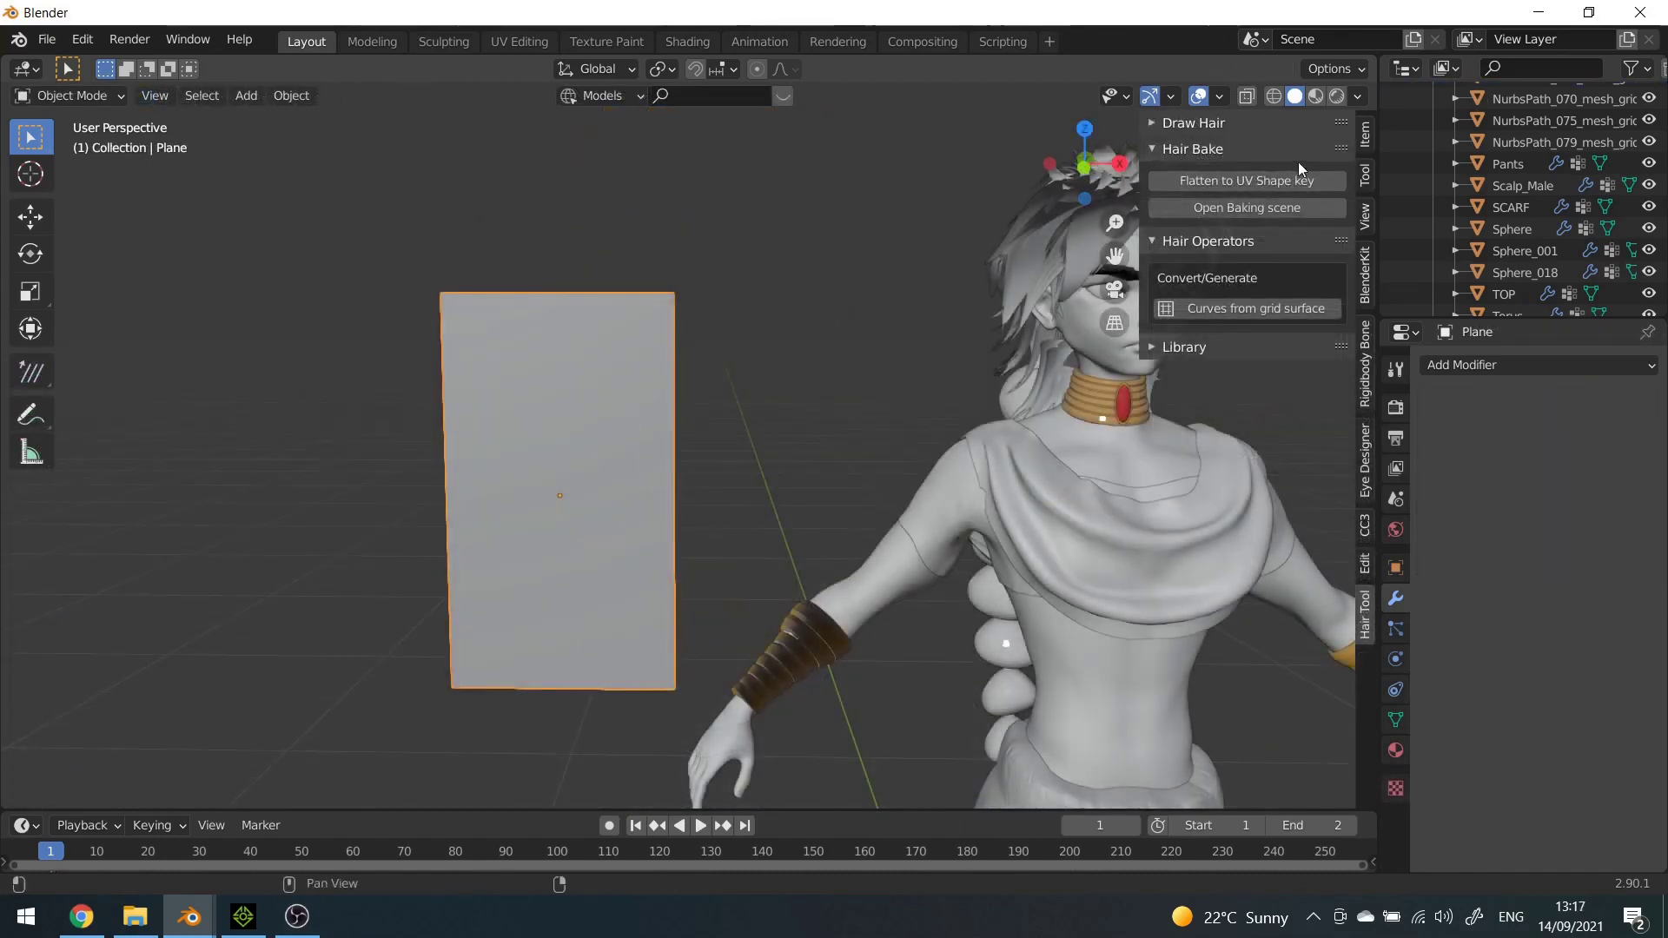
- Convert the plane into 17 ribbon hair strands using Curves from grid surface and the Judar3 preset
click(1245, 308)
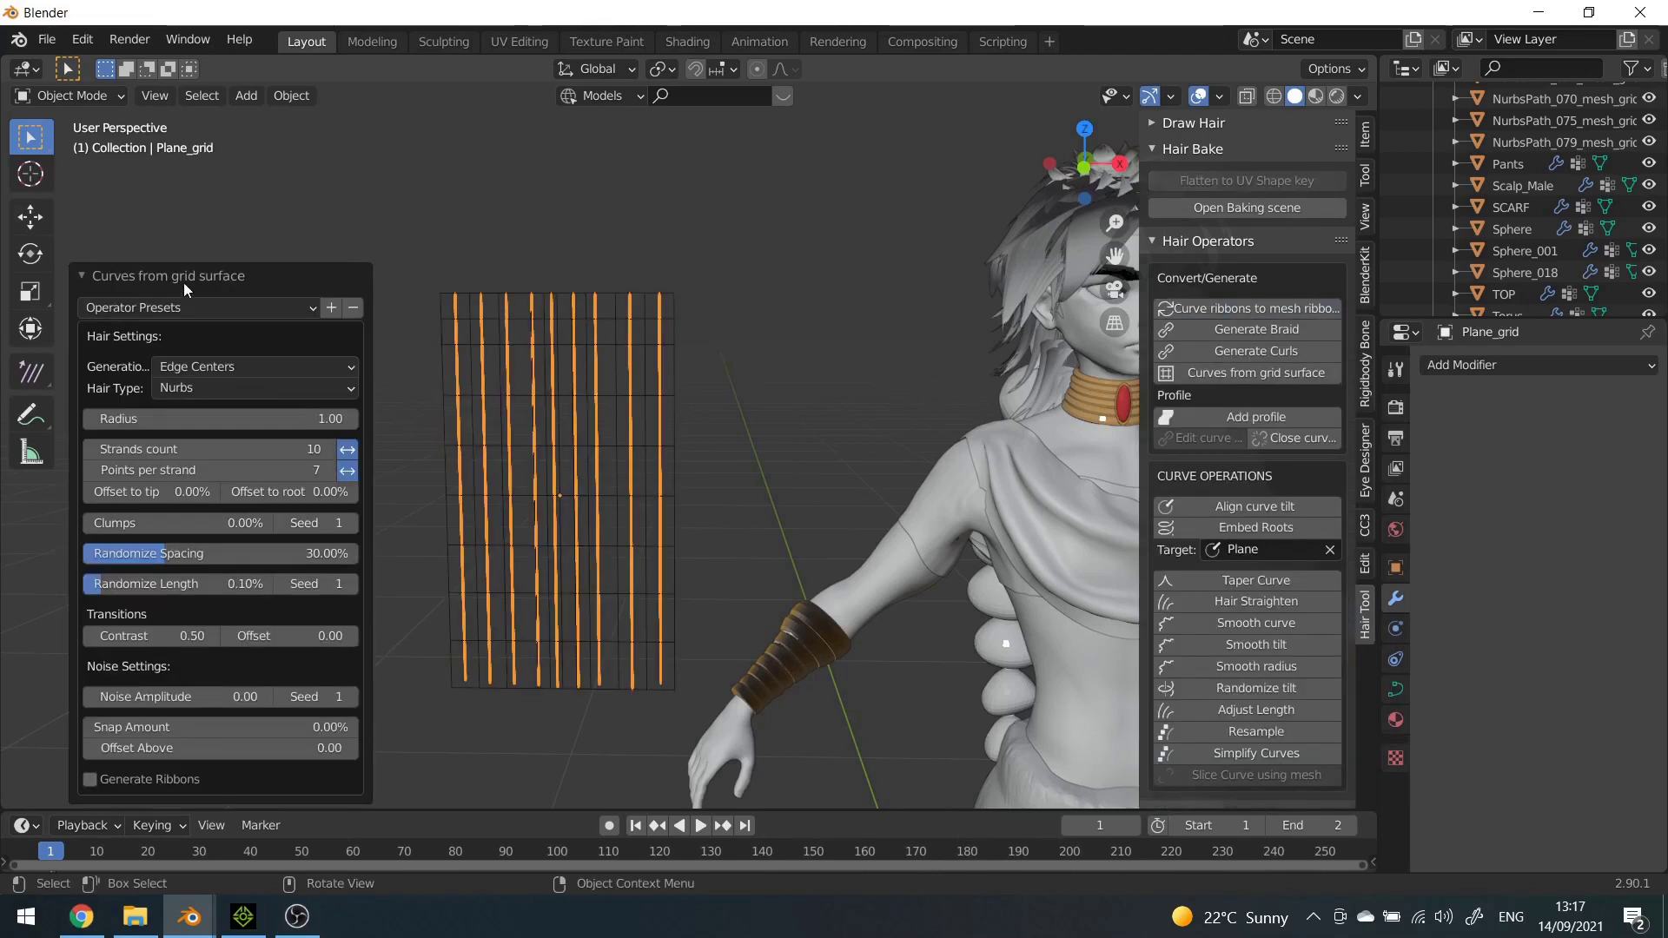
click(185, 310)
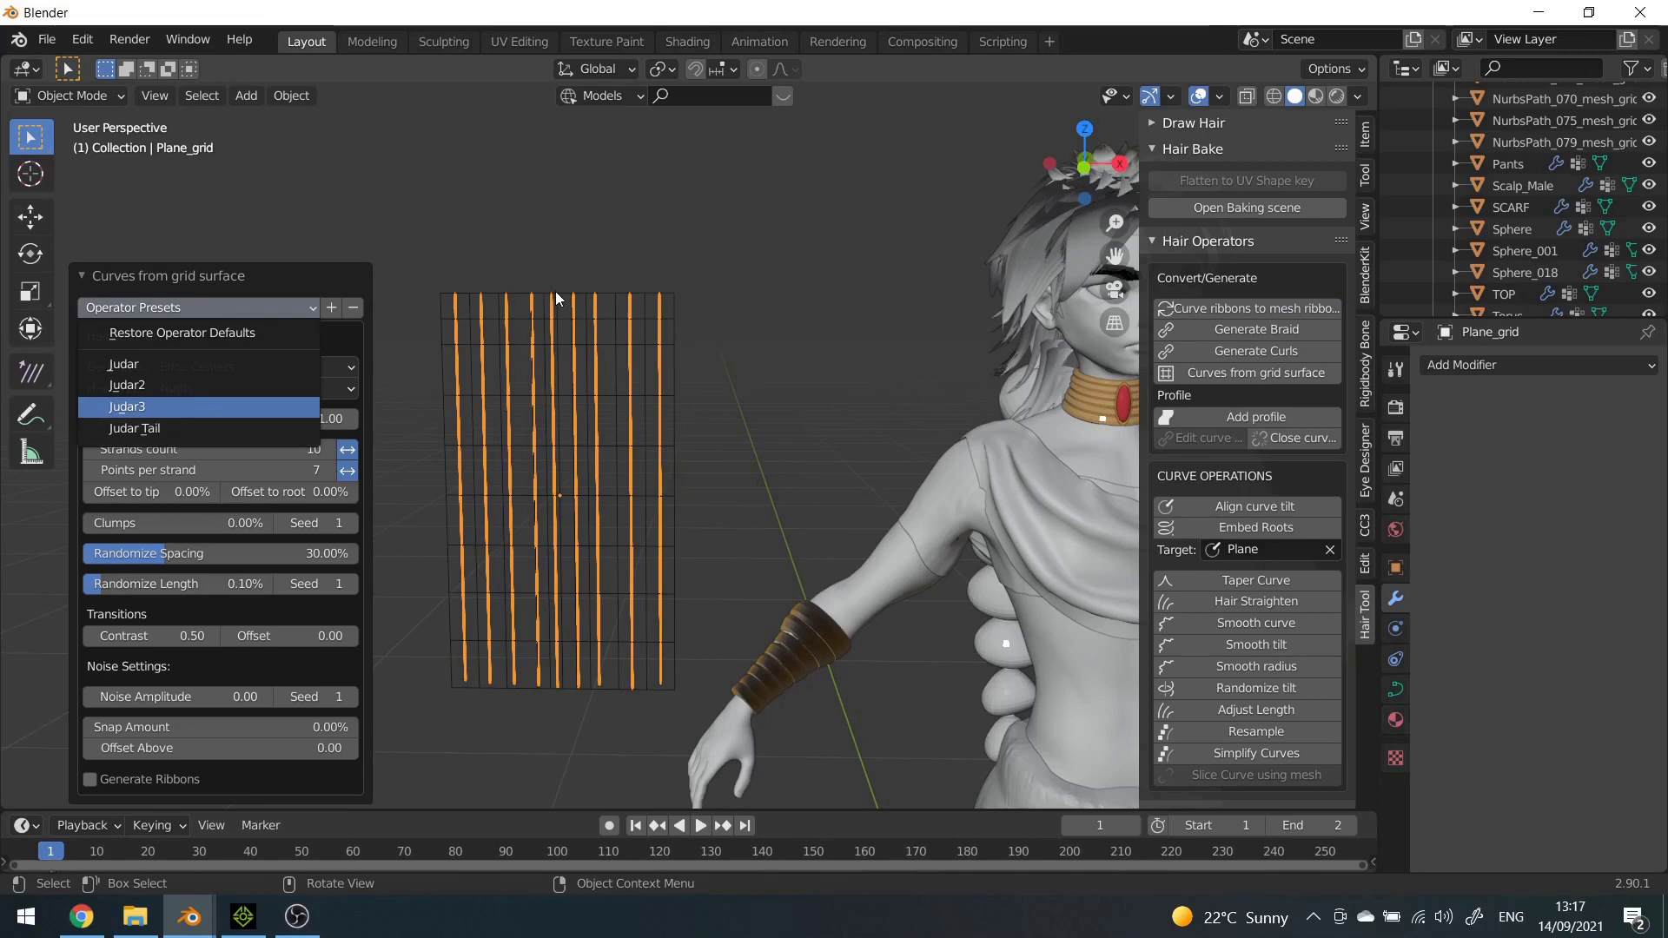
click(127, 407)
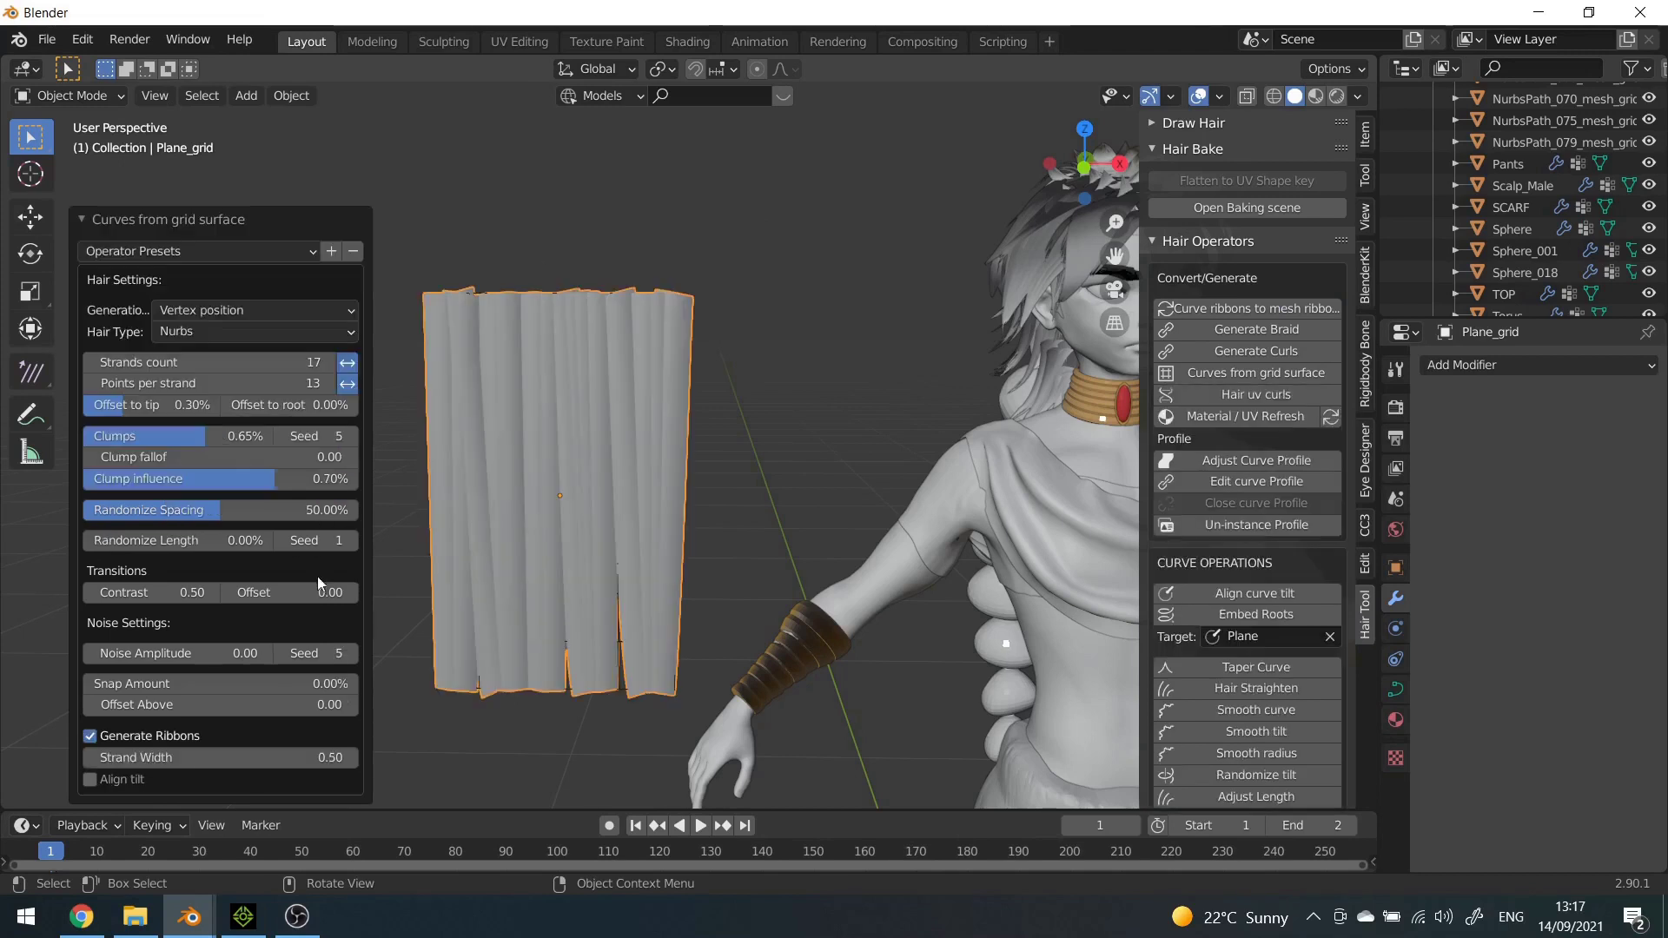
click(447, 273)
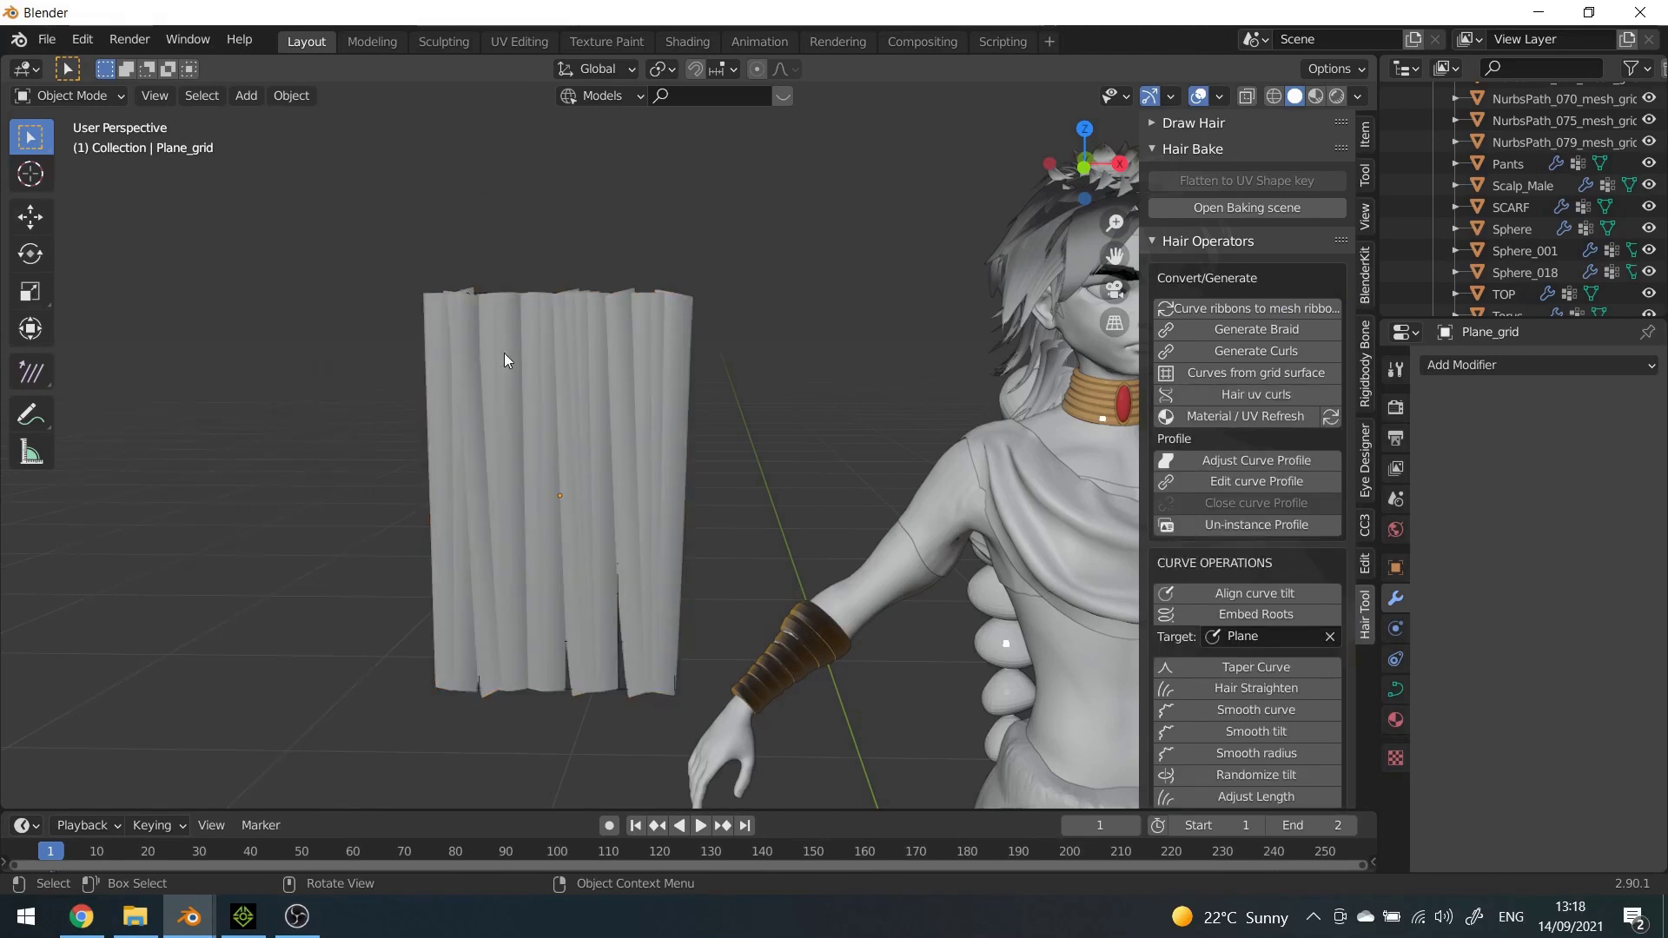
middle_drag(779, 491, 779, 455)
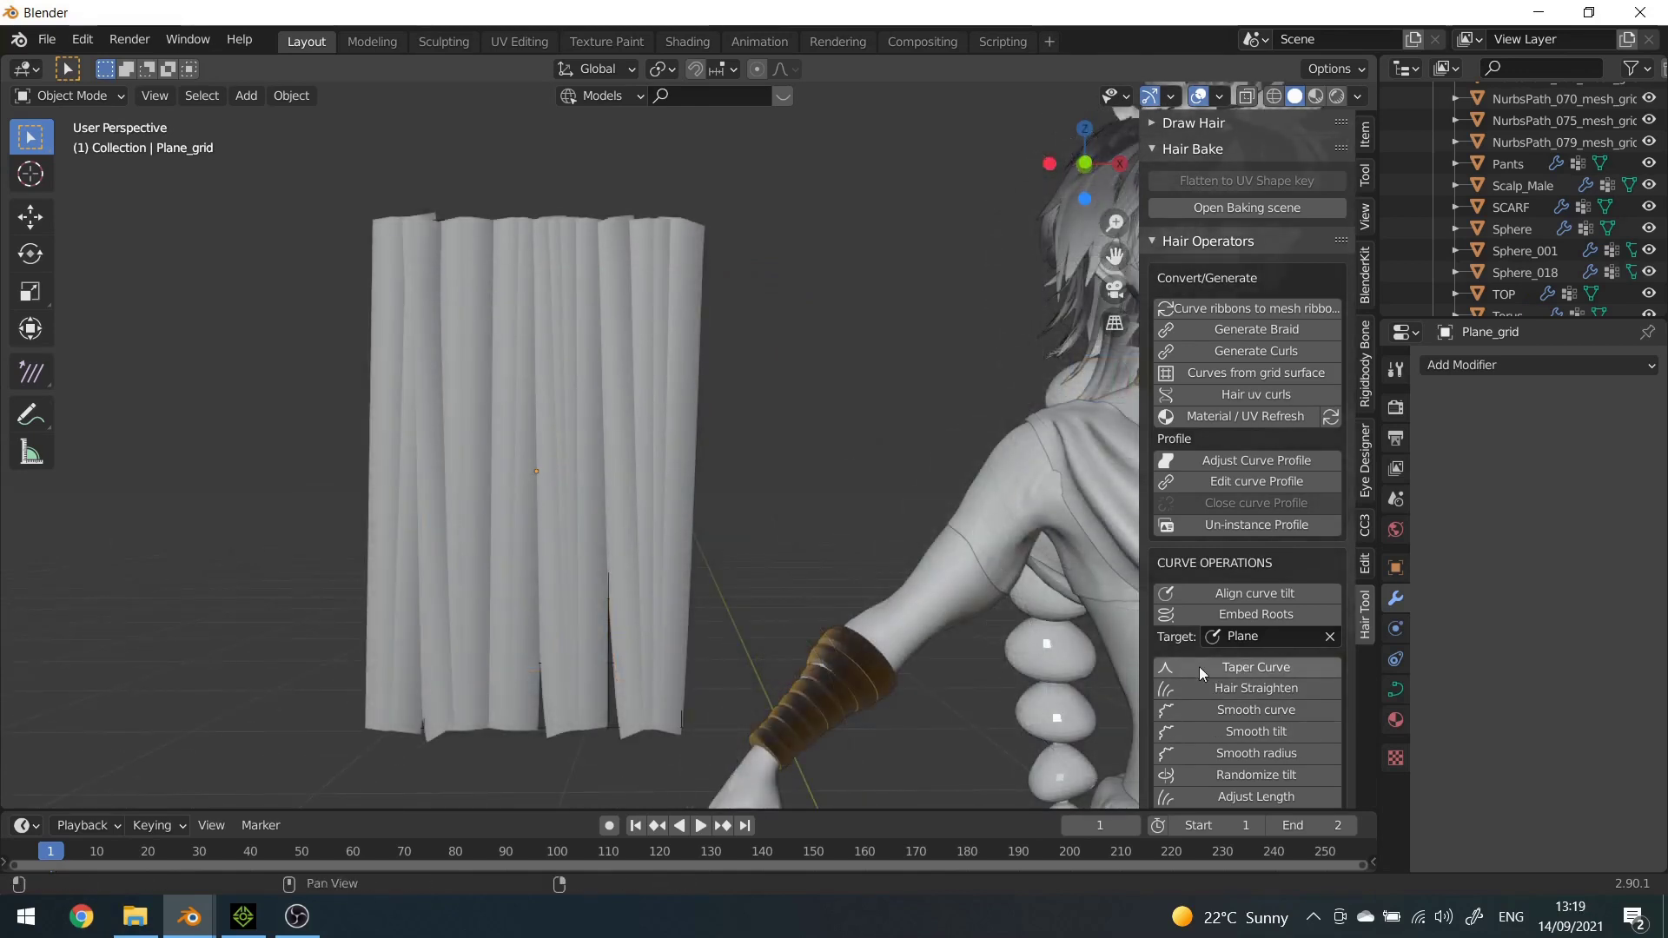
- Apply a Taper Curve to the ribbon hair strips so each ends in a sharp point
click(1199, 665)
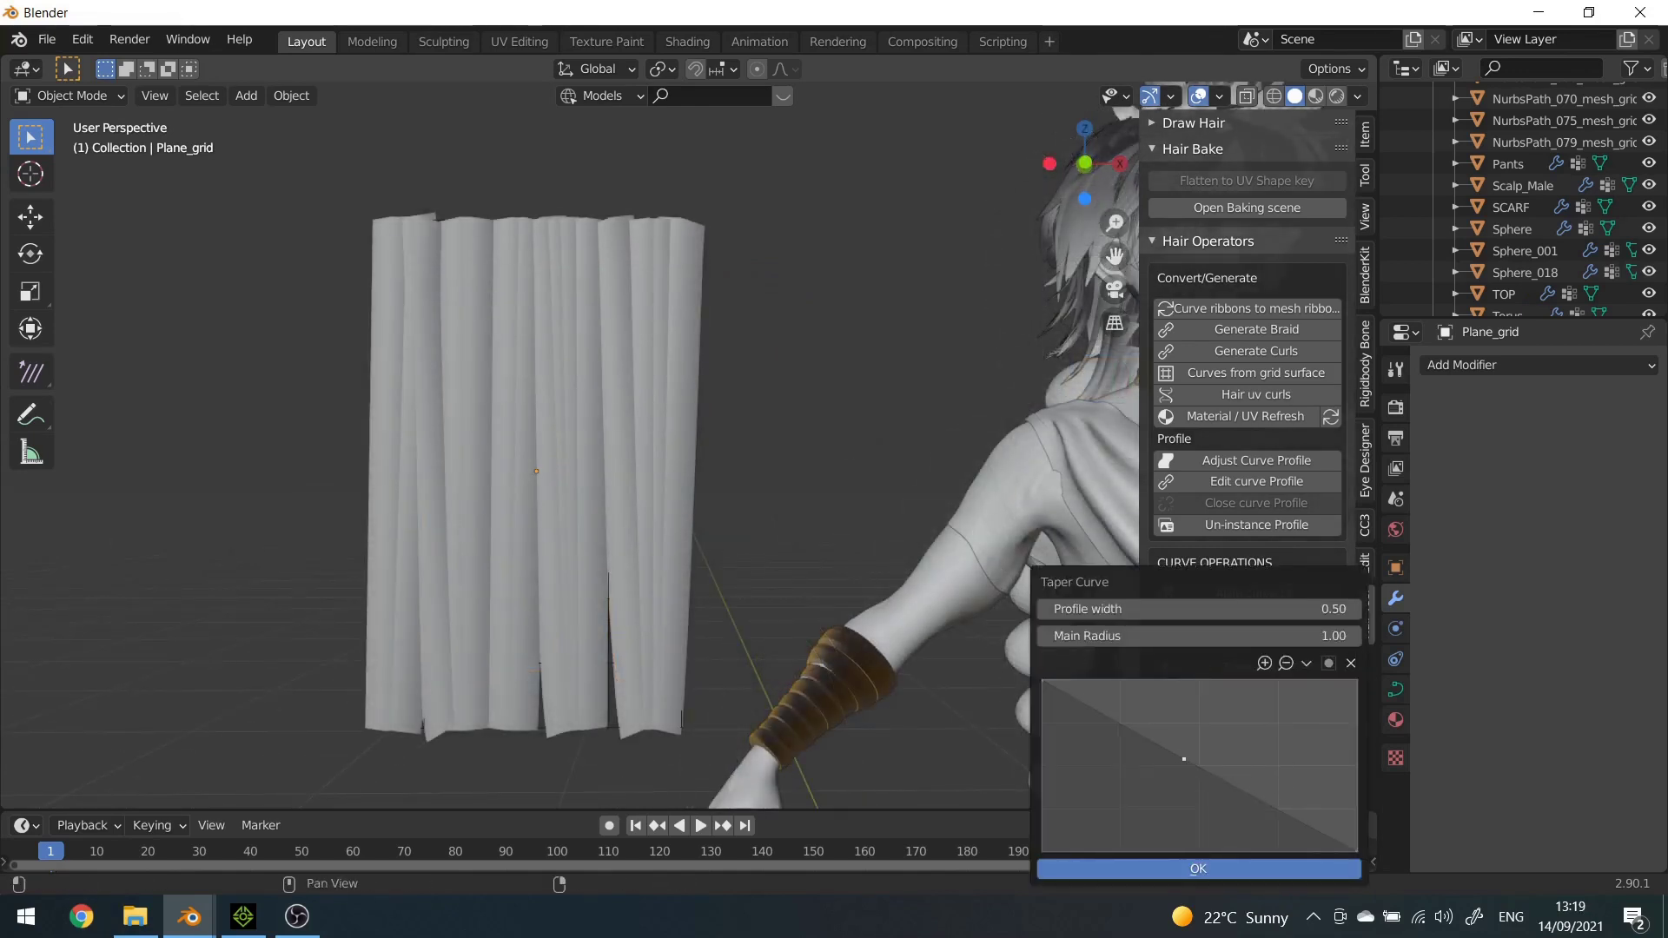
click(1185, 758)
click(1223, 869)
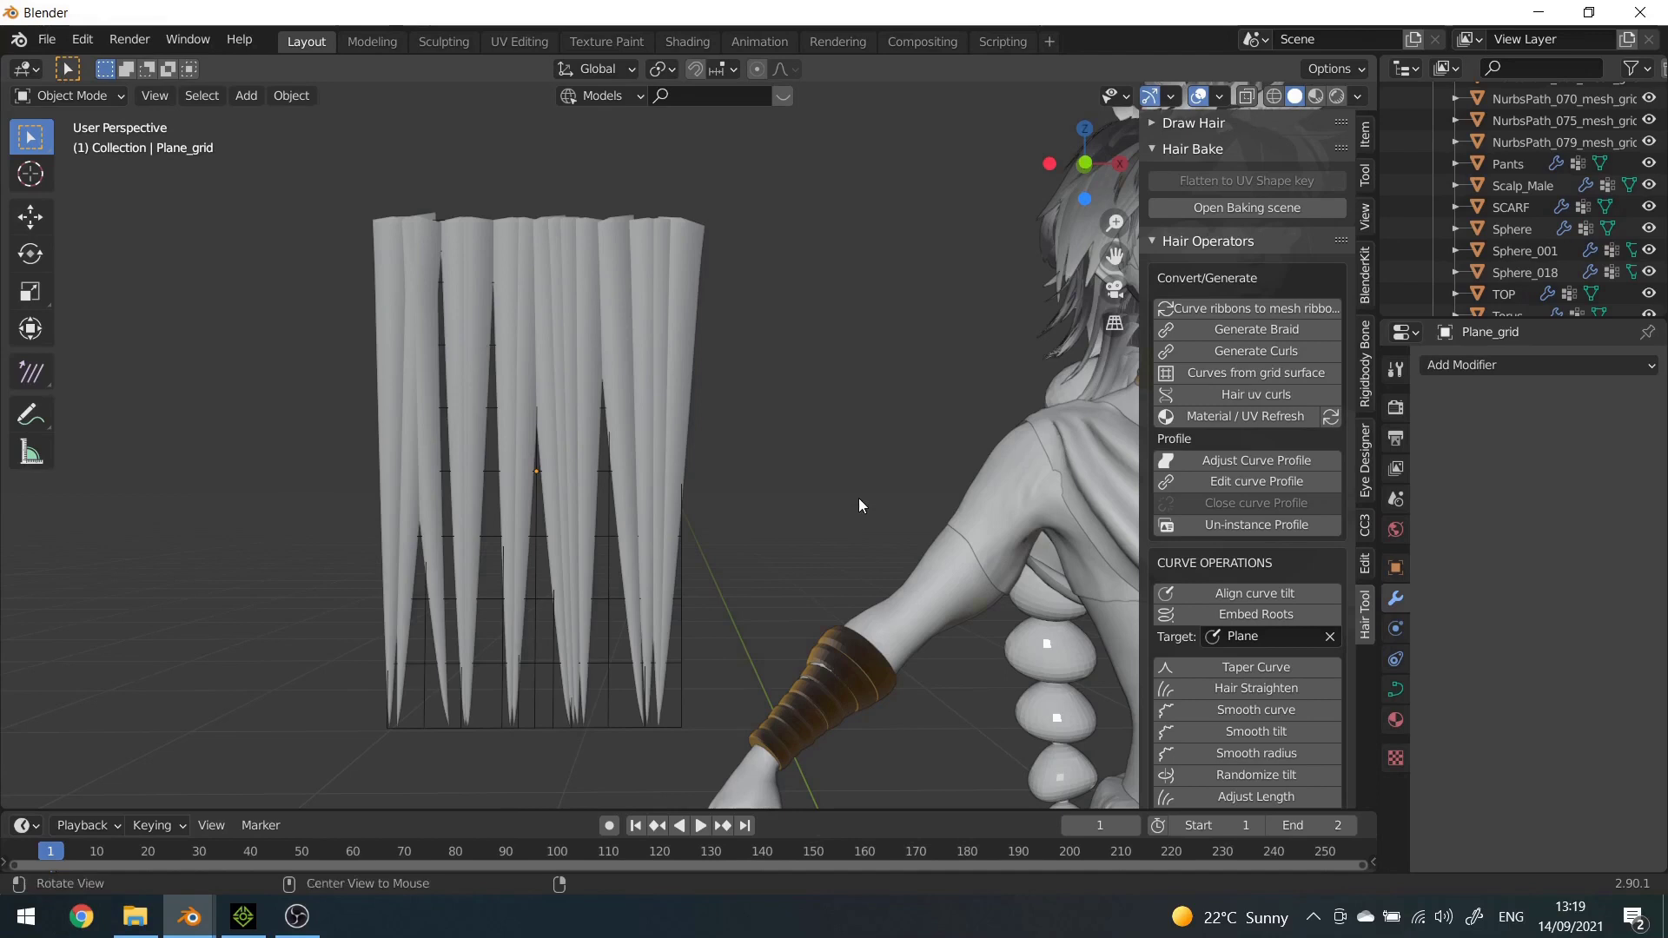
- Inspect the tapered strands from the side and select the braid sphere chain Sphere_018
mouse_move(860, 506)
middle_down()
mouse_move(968, 483)
mouse_move(810, 490)
mouse_move(848, 509)
middle_up()
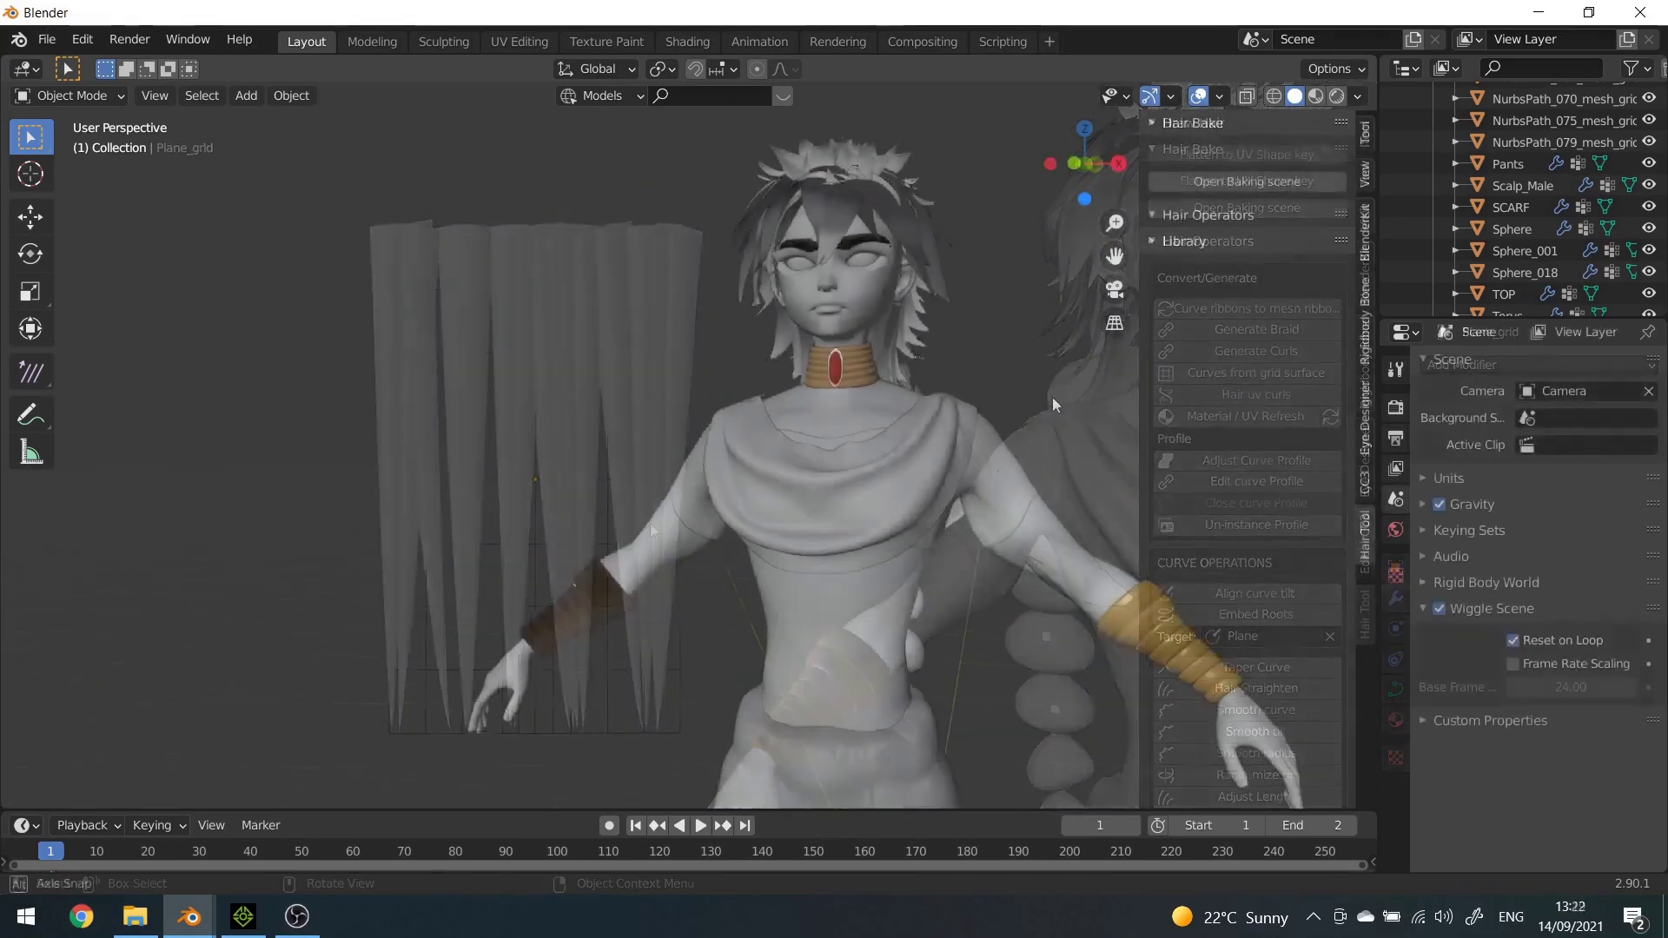
mouse_move(1051, 398)
middle_down()
mouse_move(867, 416)
mouse_move(820, 400)
mouse_move(732, 484)
mouse_move(1009, 520)
mouse_move(1001, 491)
mouse_move(1011, 560)
mouse_move(1046, 602)
mouse_move(1111, 596)
mouse_move(1062, 585)
middle_up()
click(732, 485)
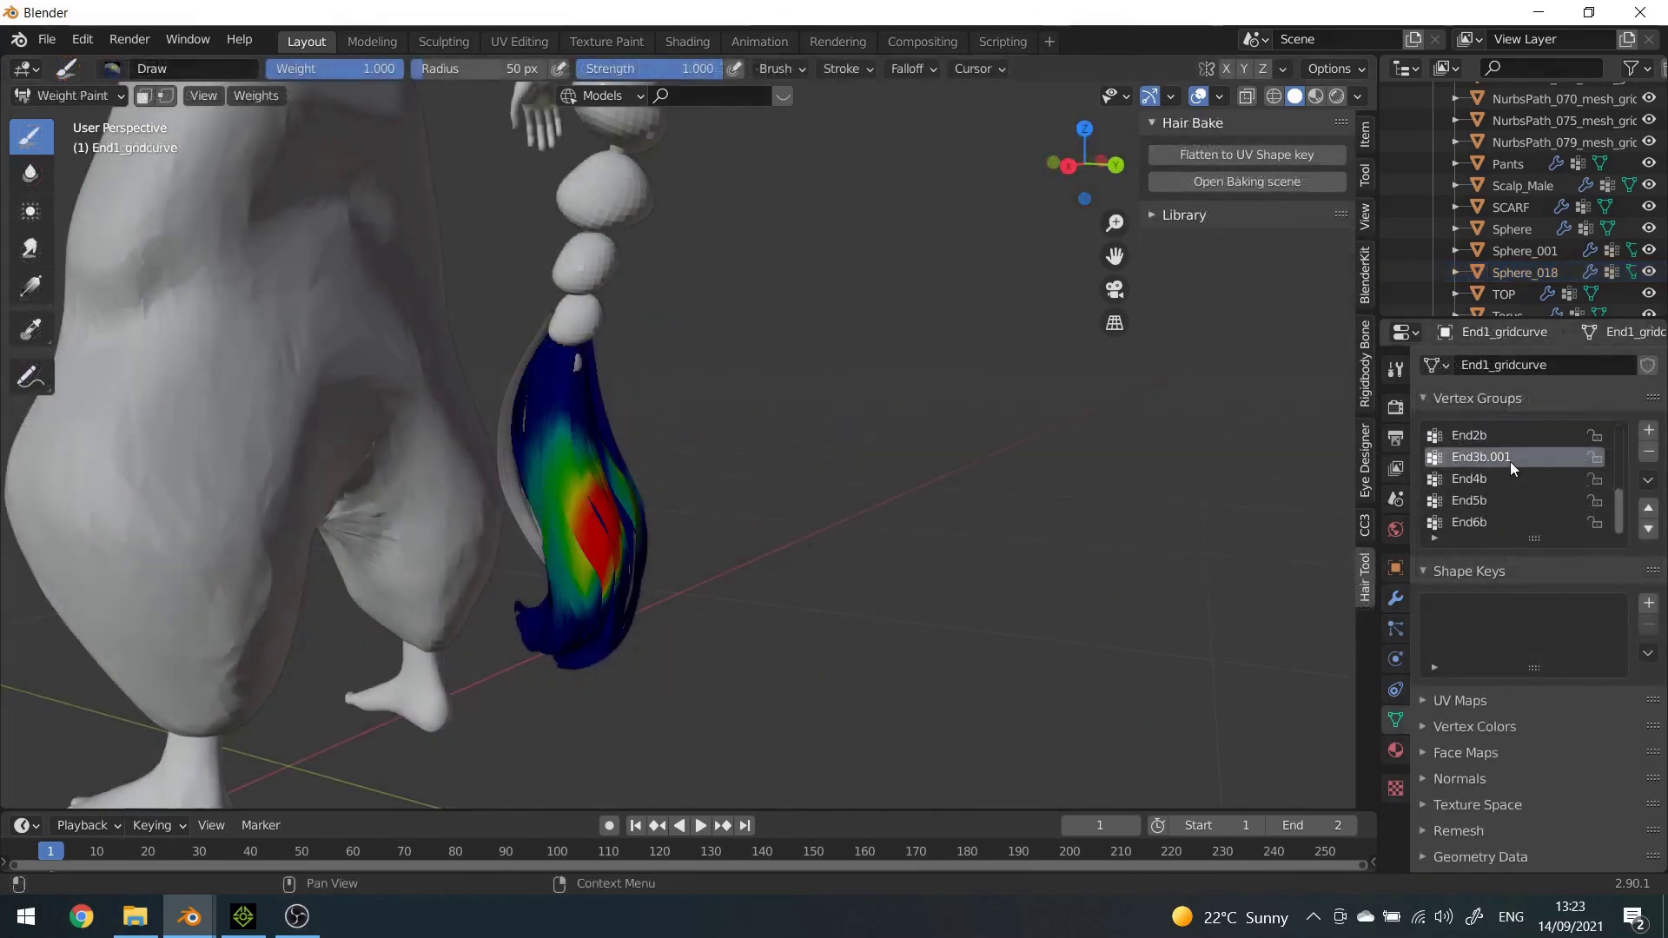
- Compare the End4b, End5b, End6b and End3b.001 vertex group weights on the braid tip
click(1489, 485)
click(1487, 503)
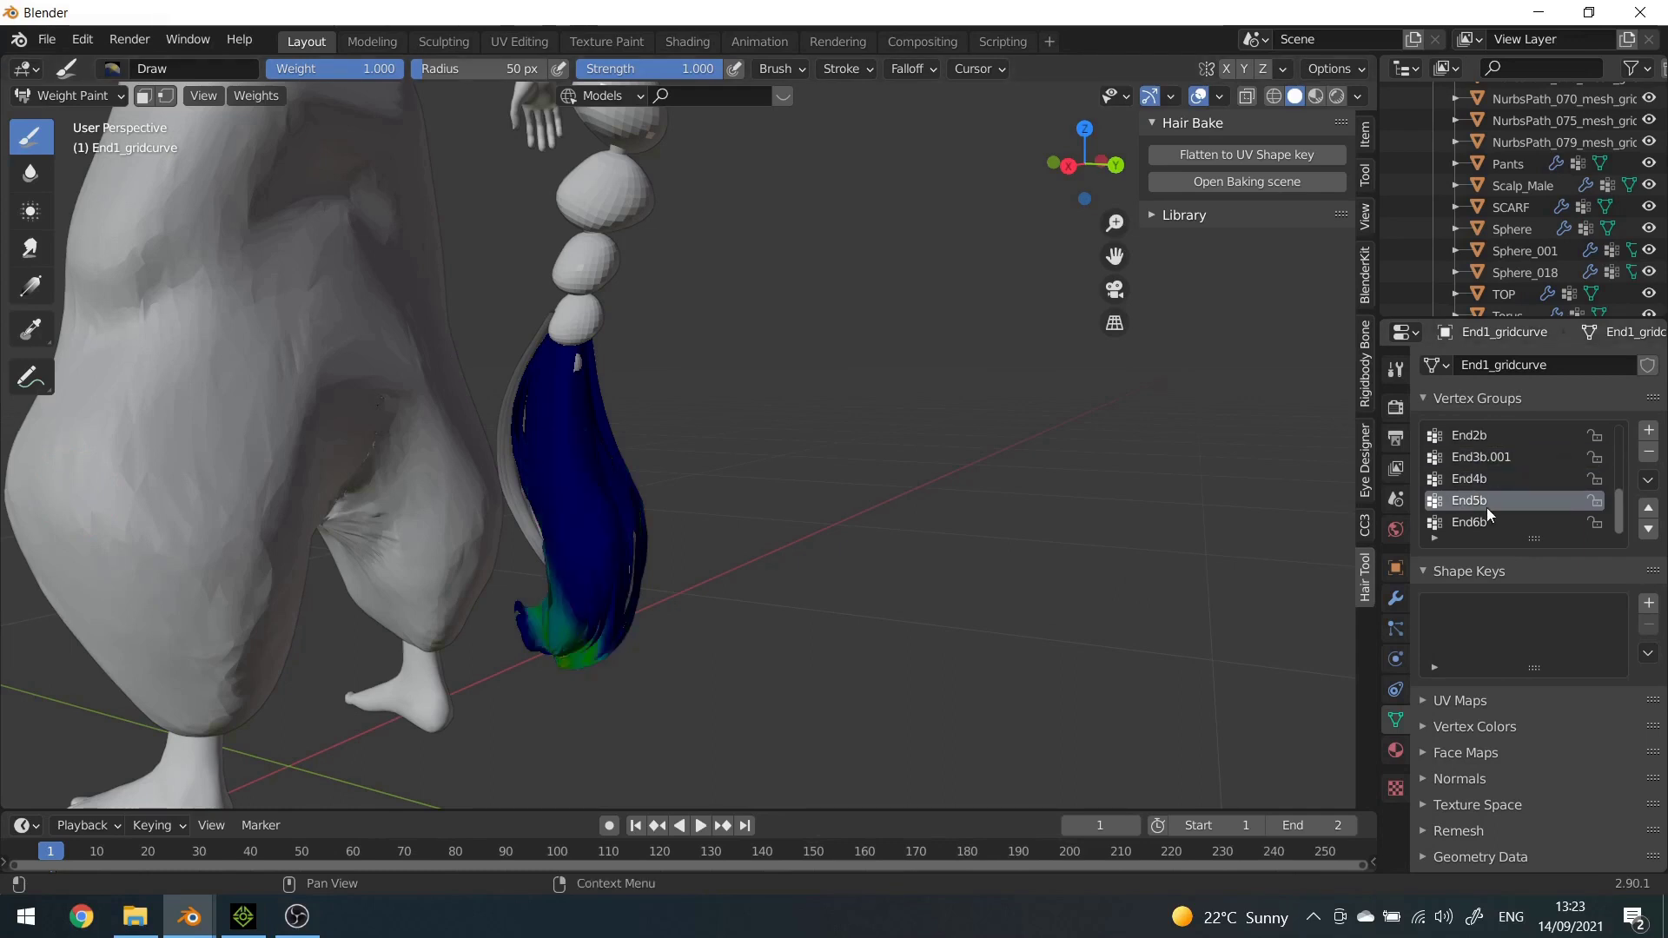
click(1485, 519)
click(1500, 496)
click(1503, 479)
click(1510, 458)
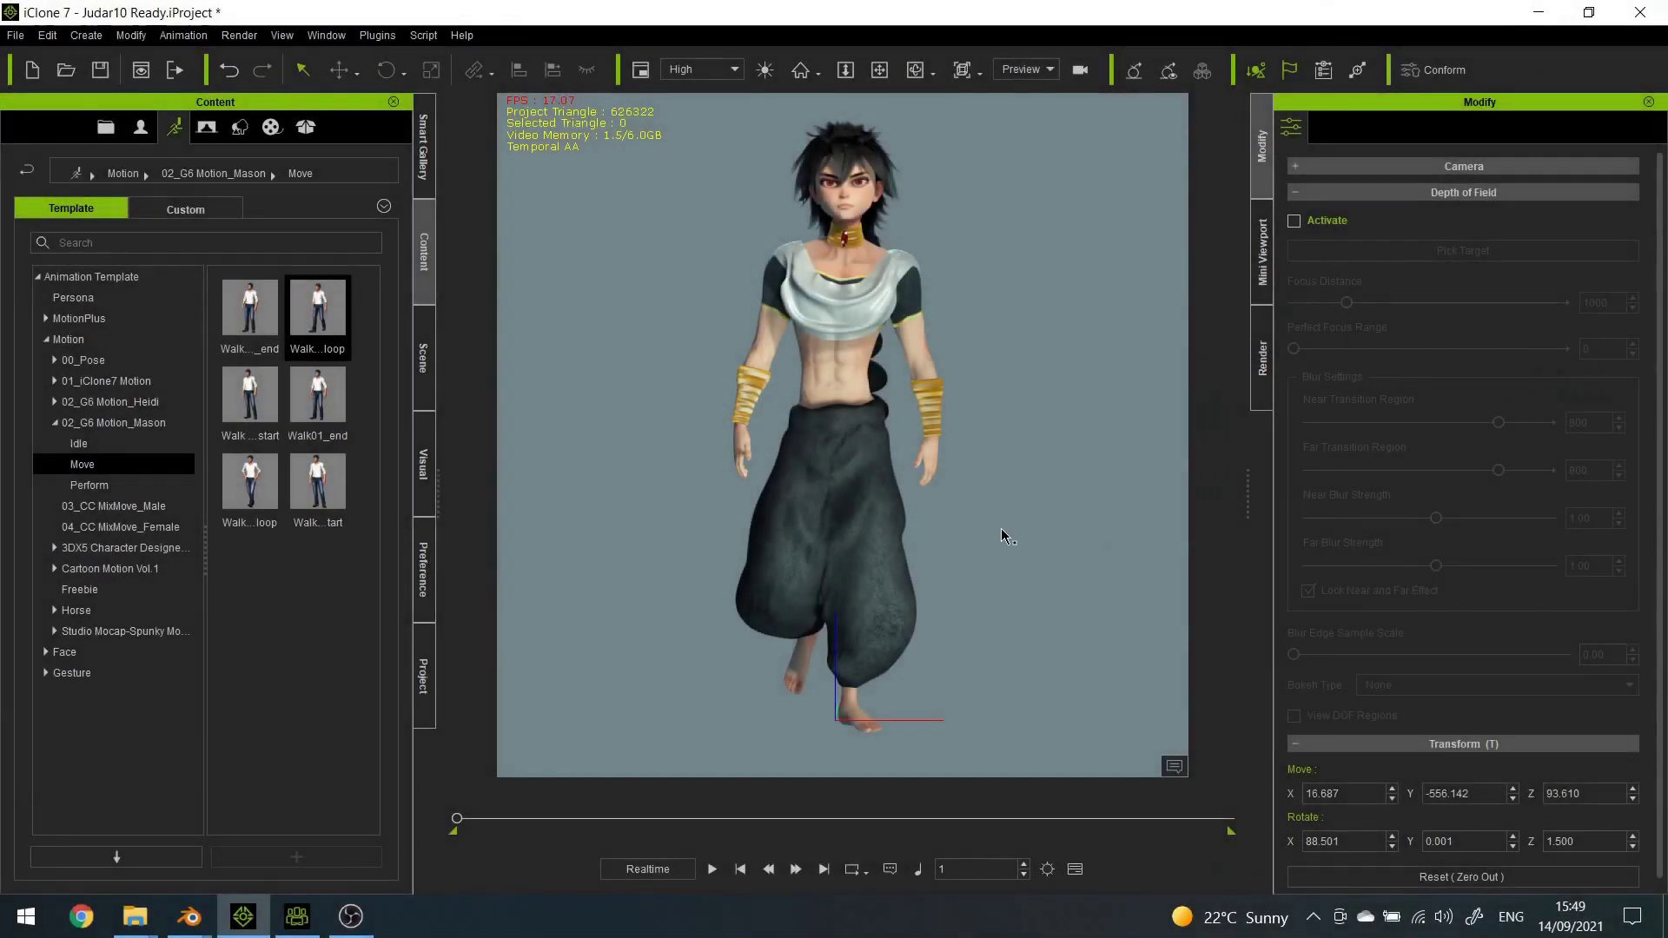
- Play the walk animation and view the L_CalfTwist01 and L_CalfTwist02 weights on the pants
key(space)
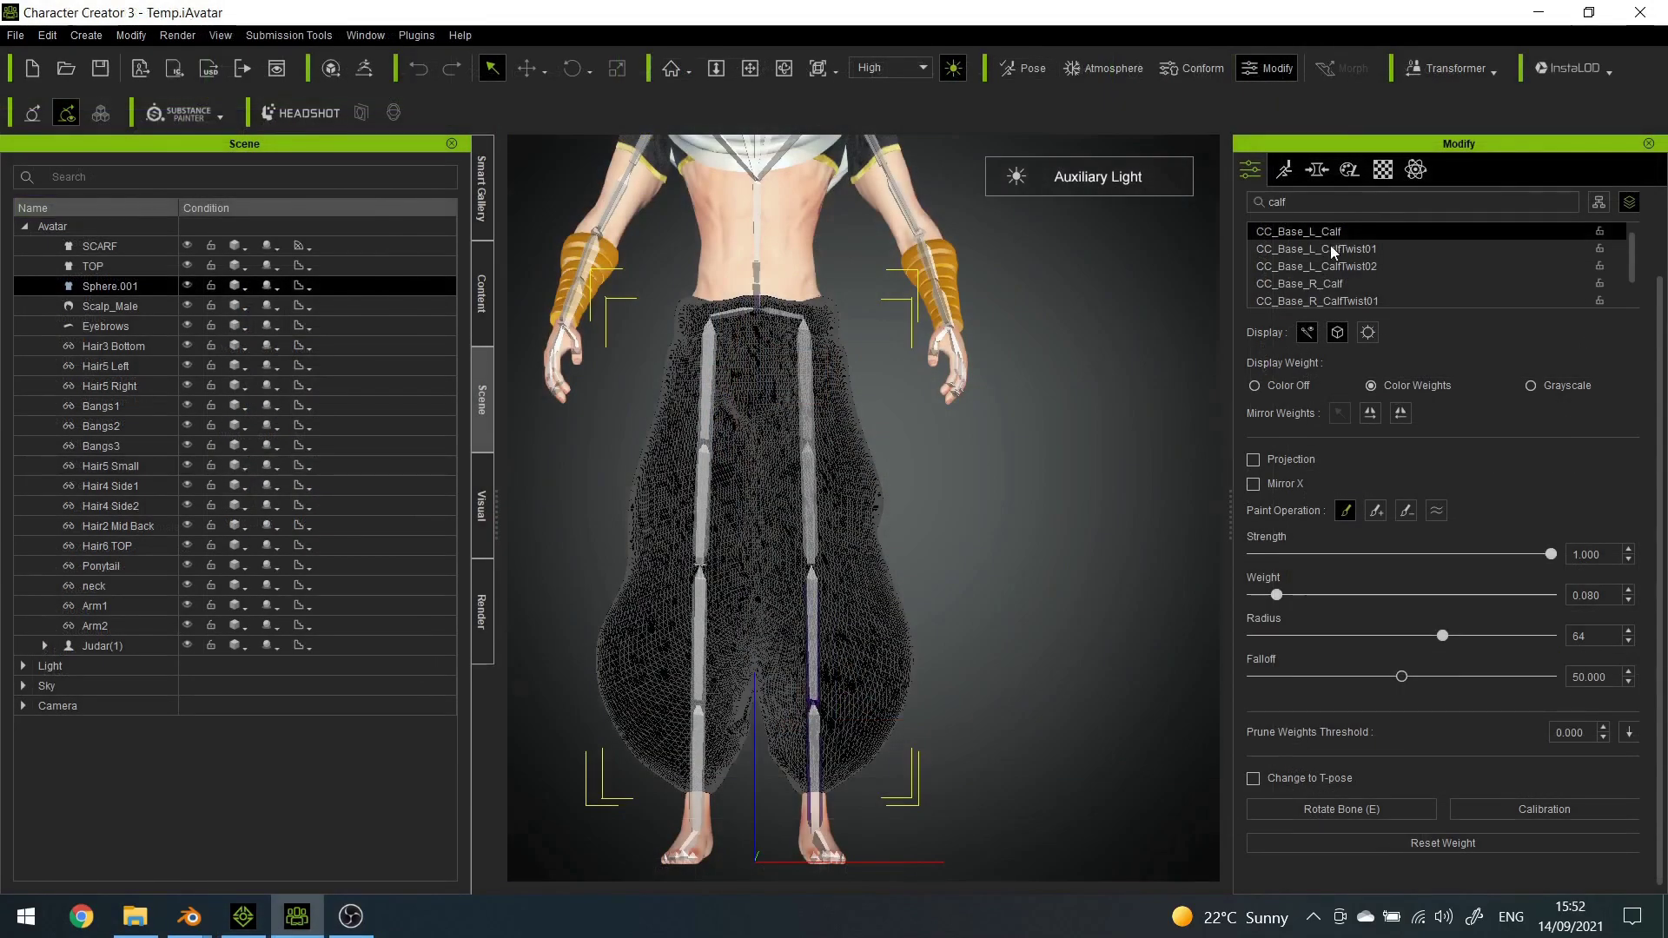
click(1333, 247)
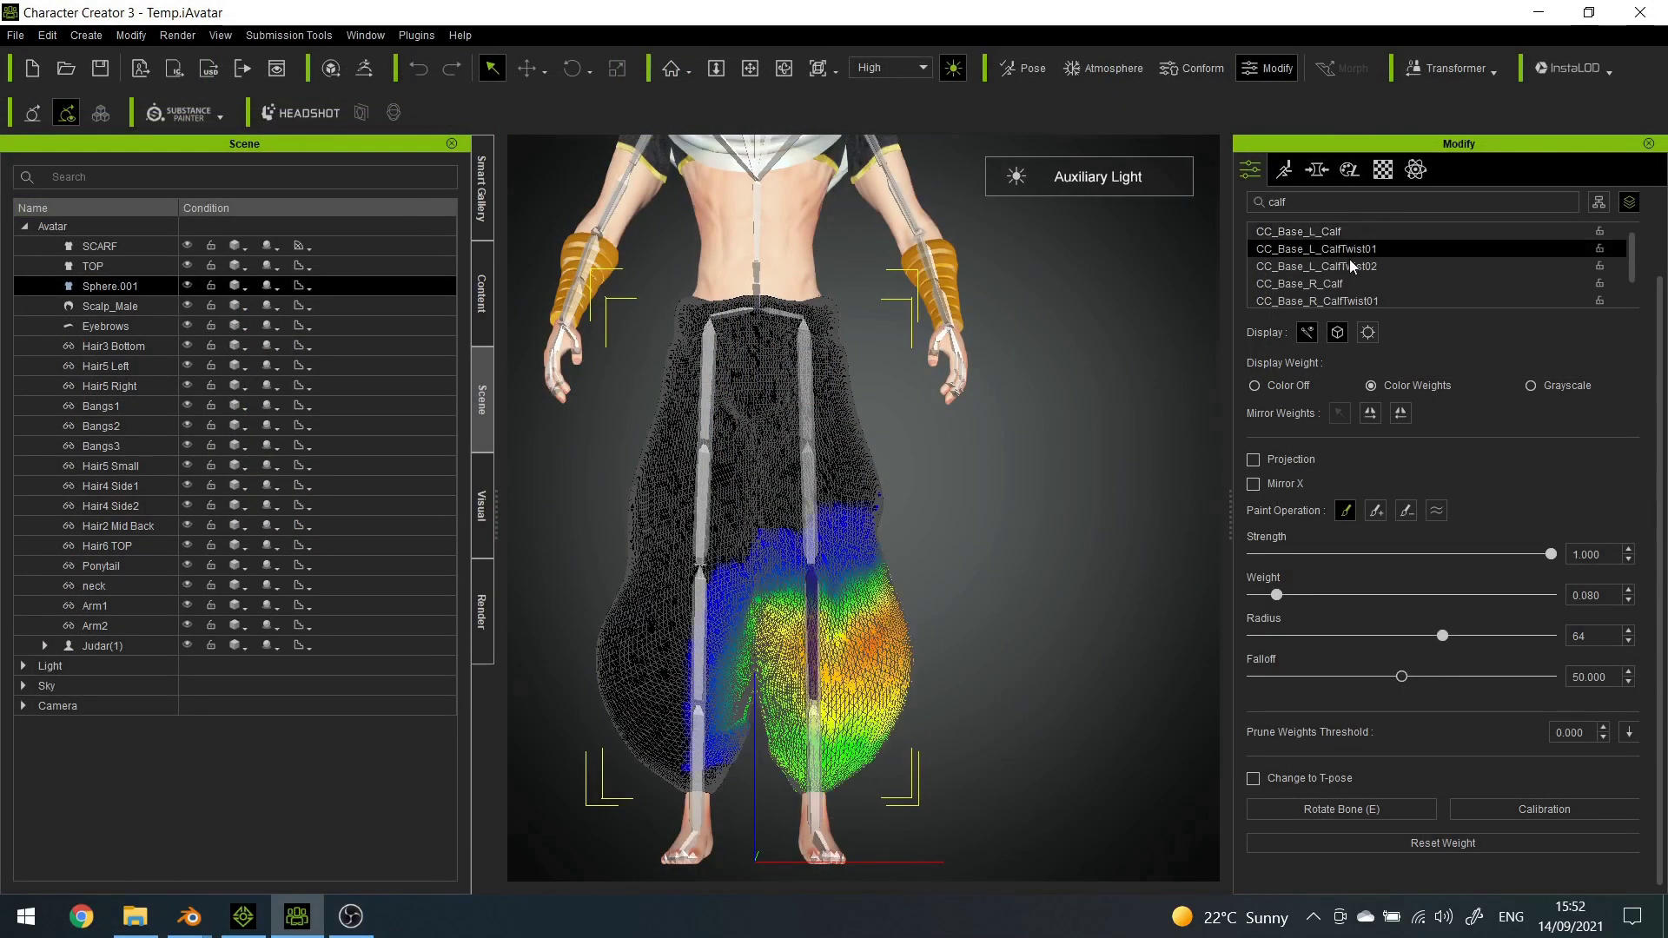
click(1349, 259)
- View the R_CalfTwist02 and R_CalfTwist01 weights, orbiting around the avatar to check them
scroll(1352, 275, down, 1)
click(1352, 293)
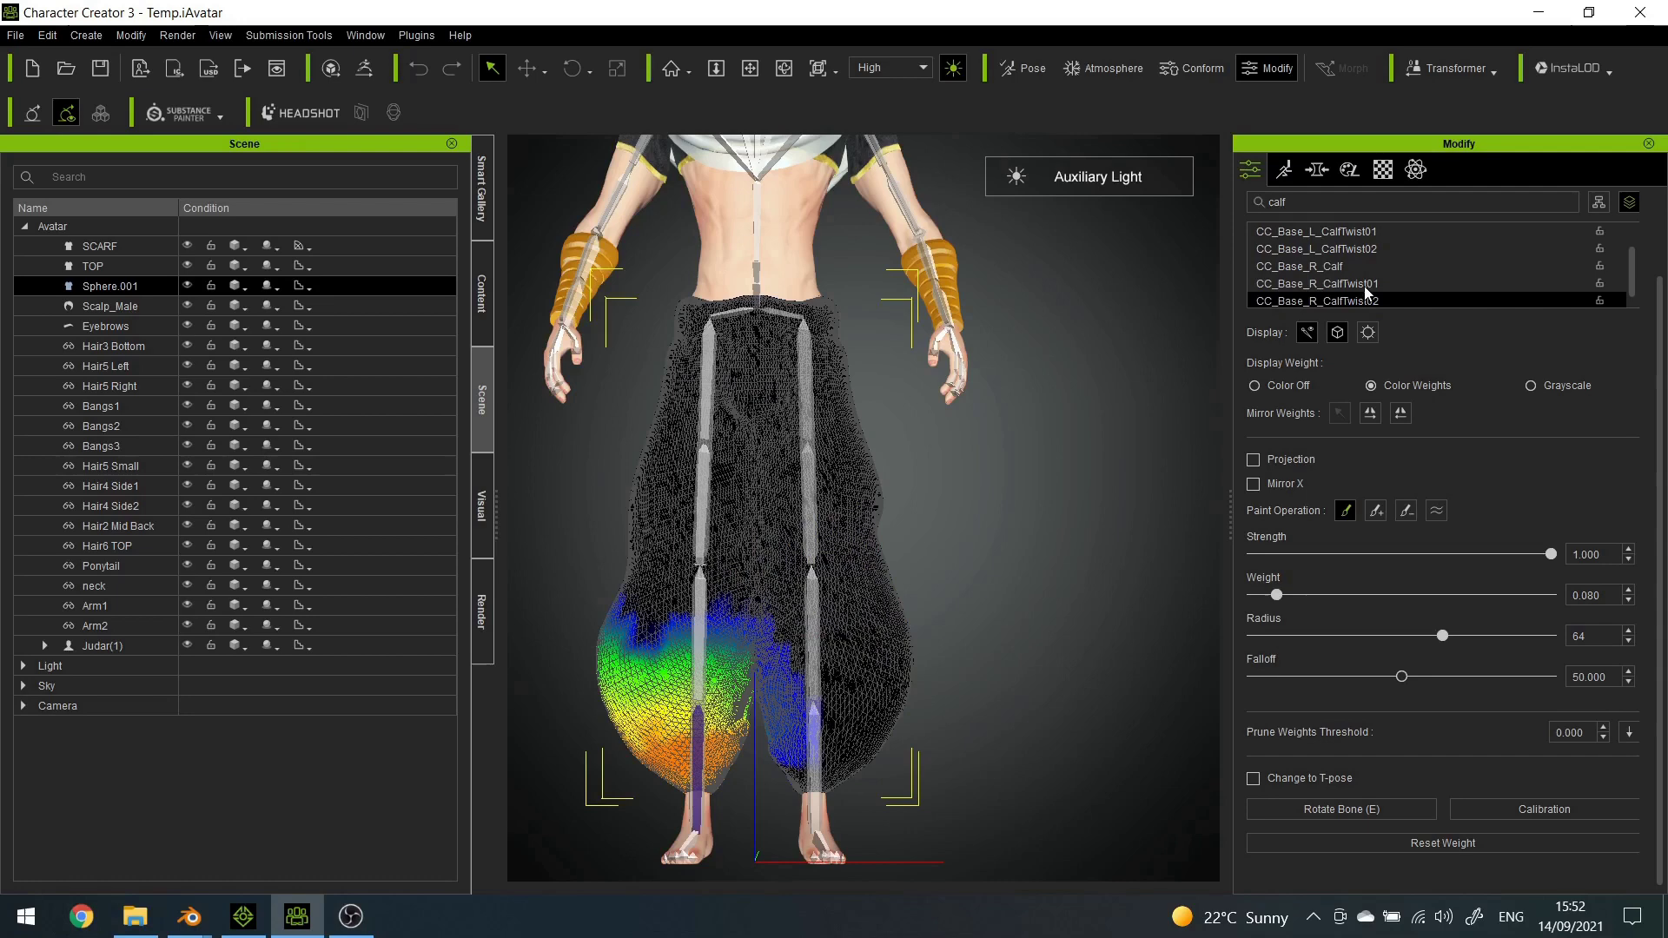
click(1365, 285)
right_drag(1064, 728, 782, 732)
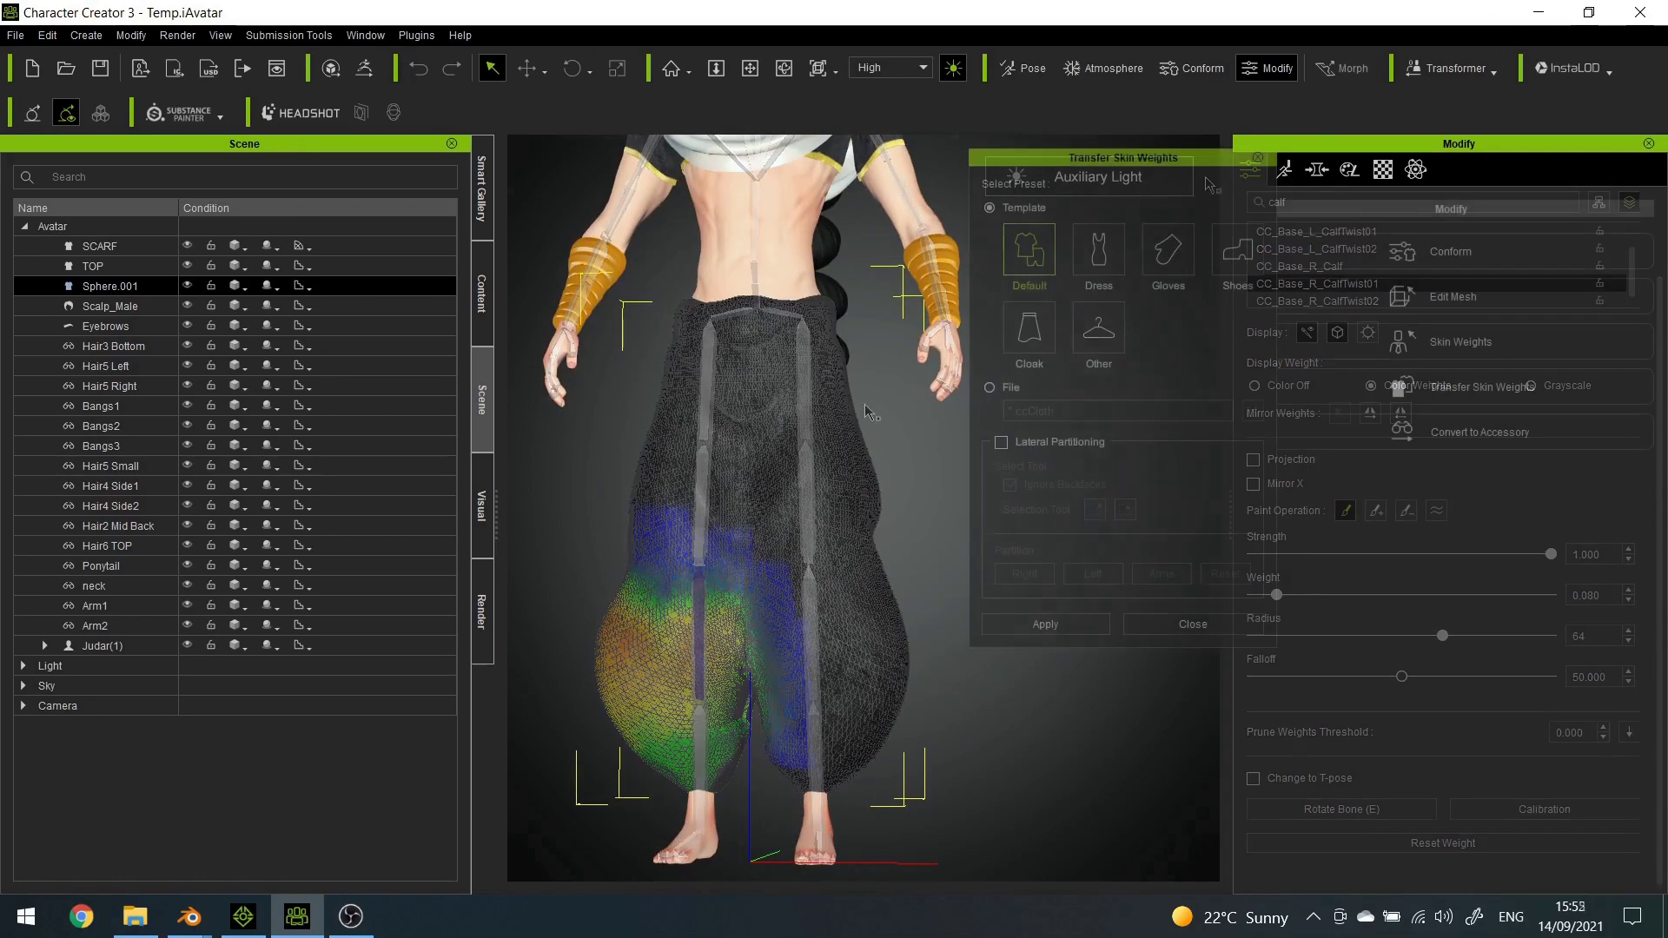
- Transfer the pants' weights using the Dress template with Lateral Partitioning on, then close the options
click(1113, 250)
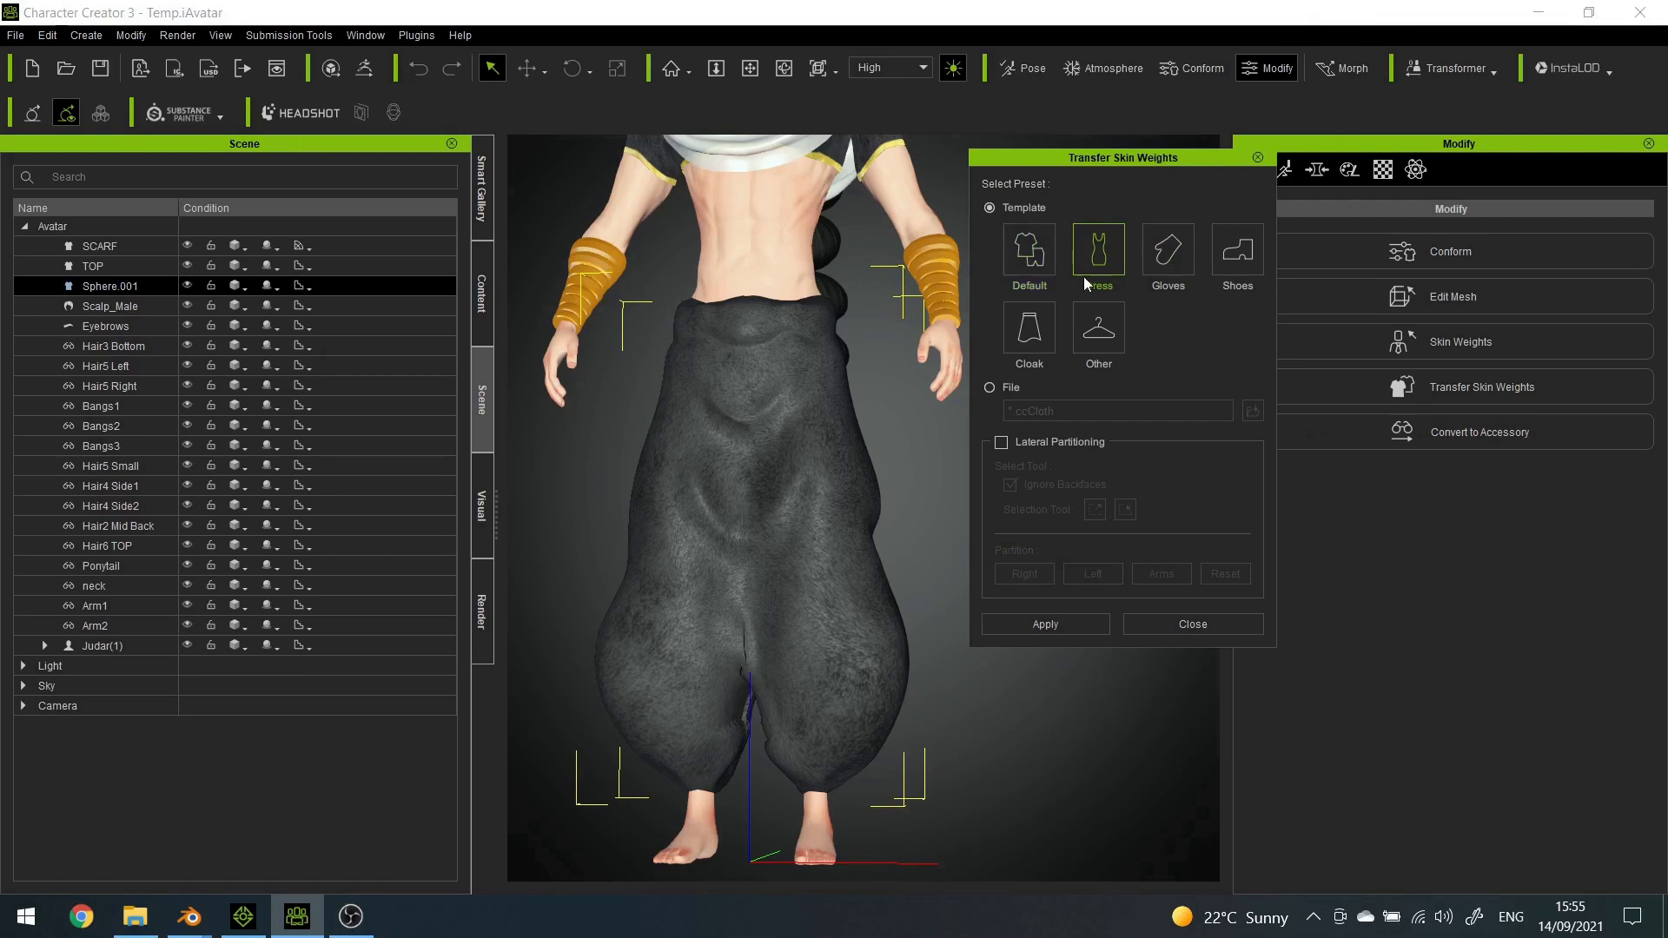
click(1001, 443)
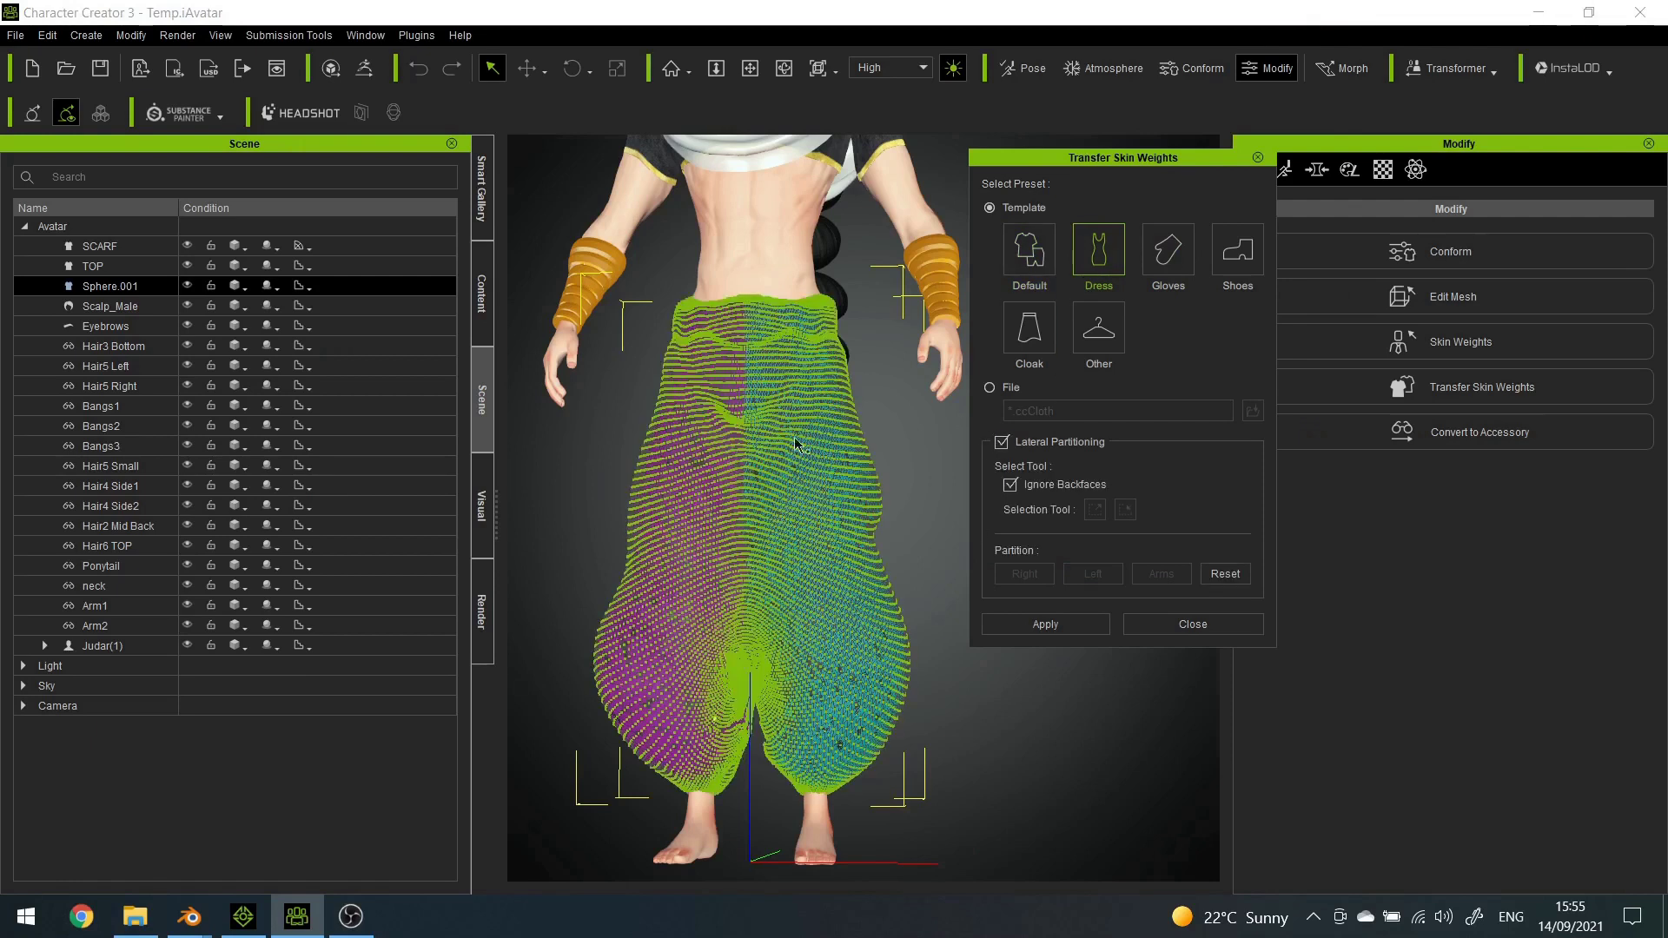
click(1057, 634)
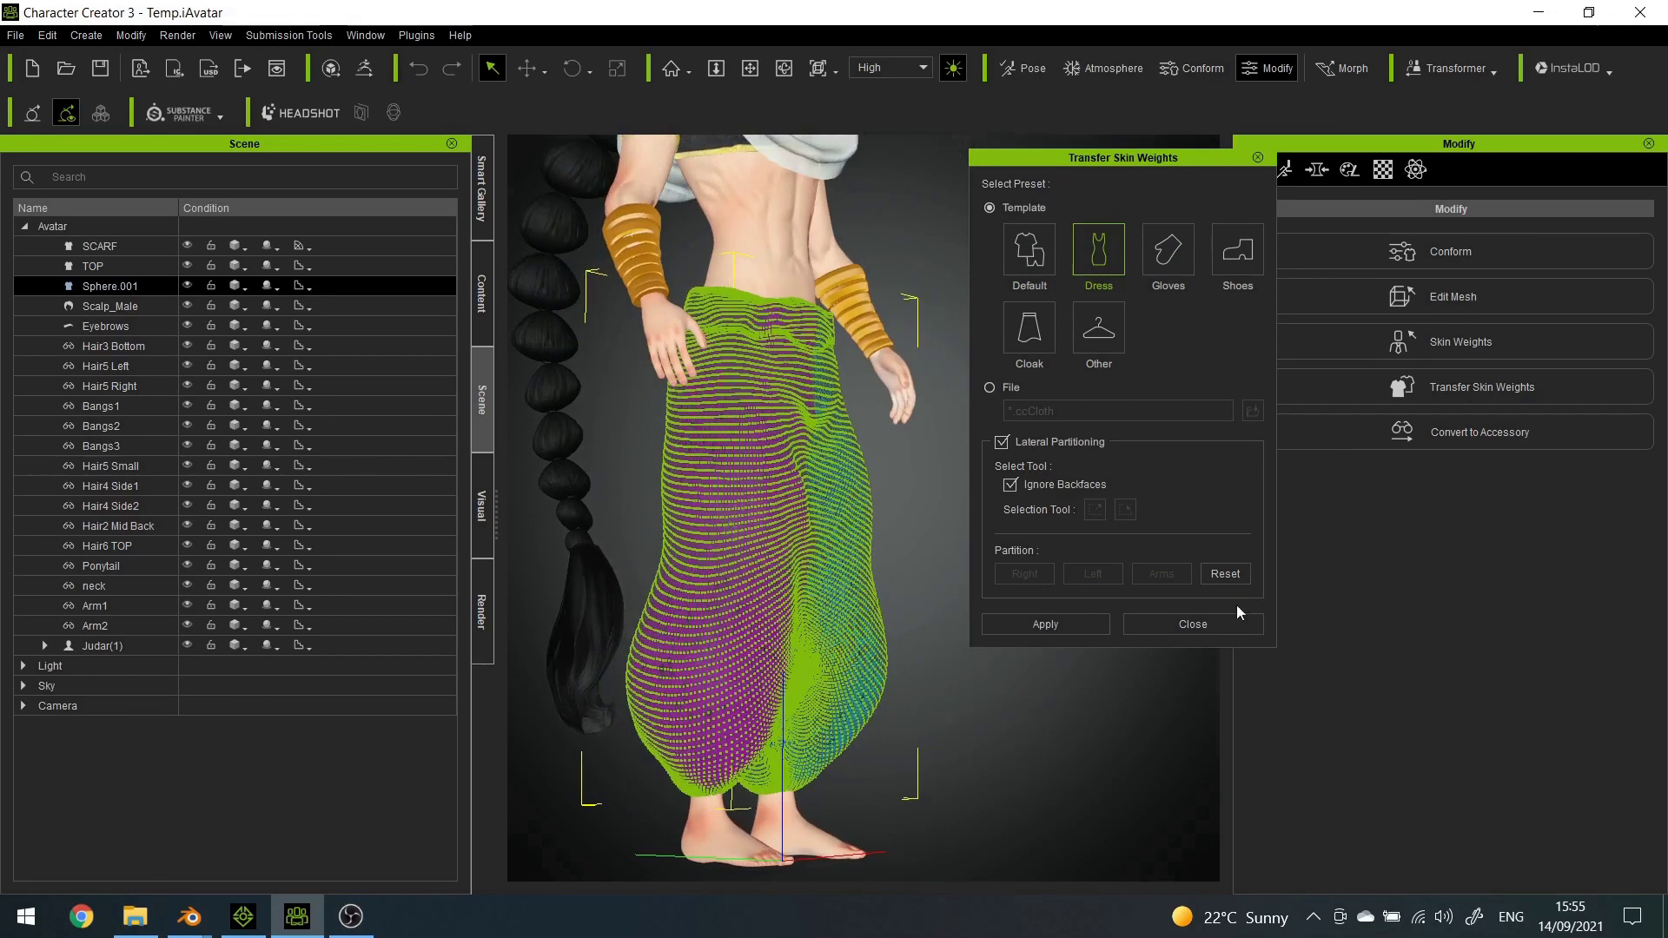
click(1193, 624)
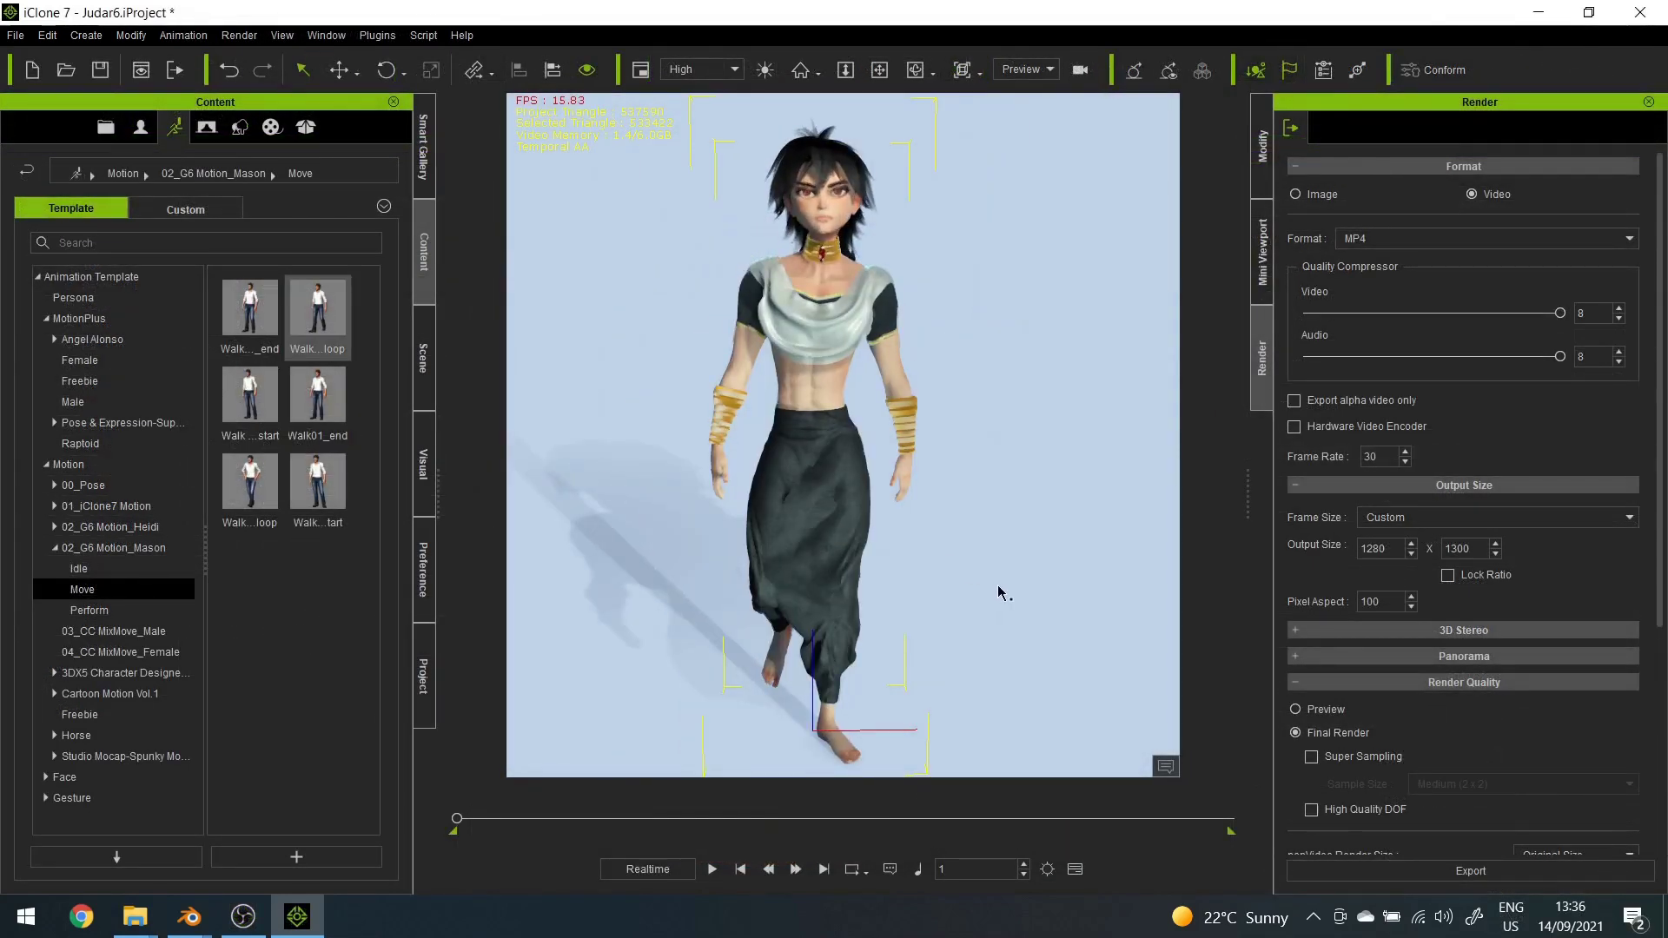
- Play the walk animation and drop the Action7 kicking pose onto the character
key(space)
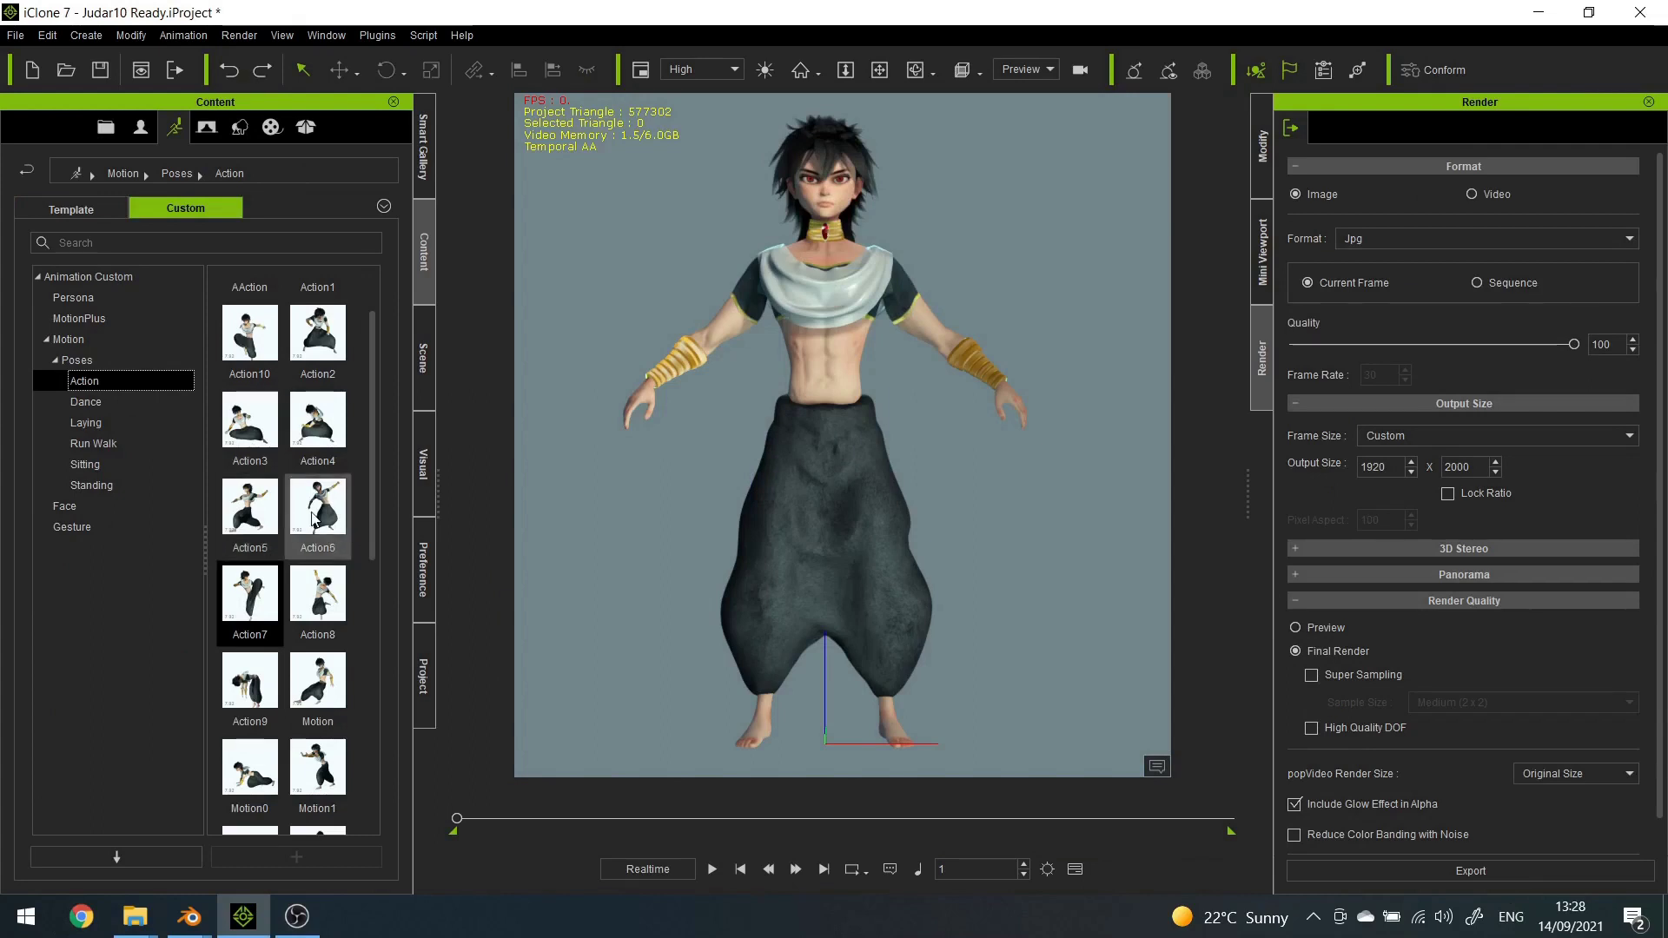
drag(257, 601, 835, 430)
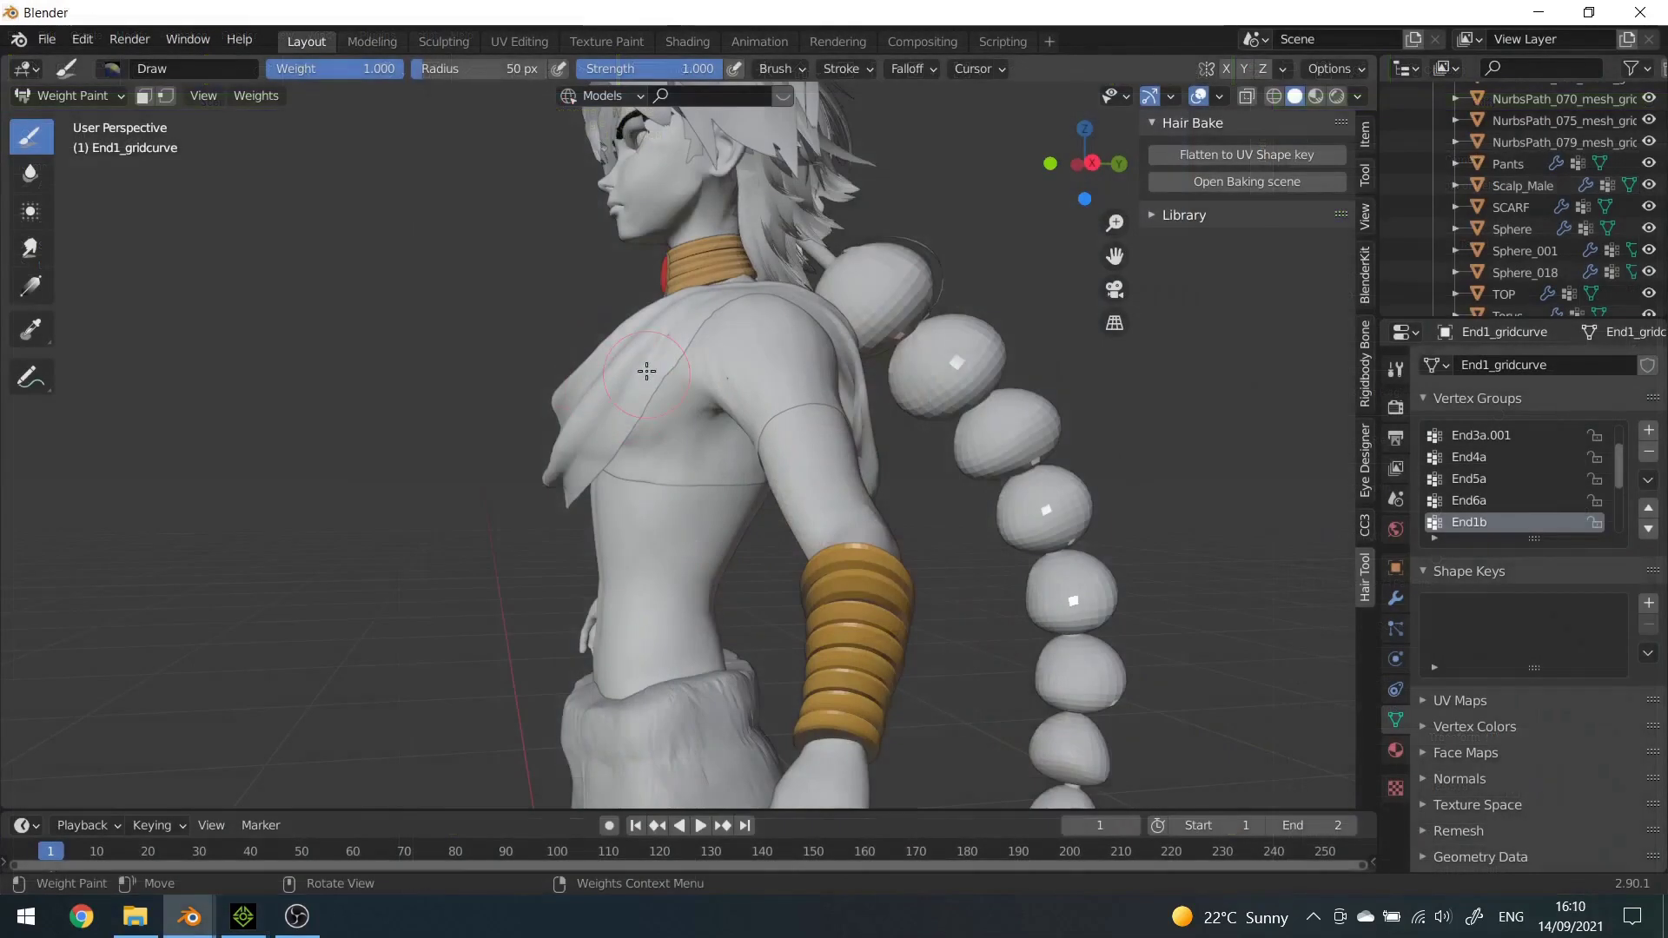
middle_drag(644, 368, 492, 510)
scroll(492, 510, up, 2)
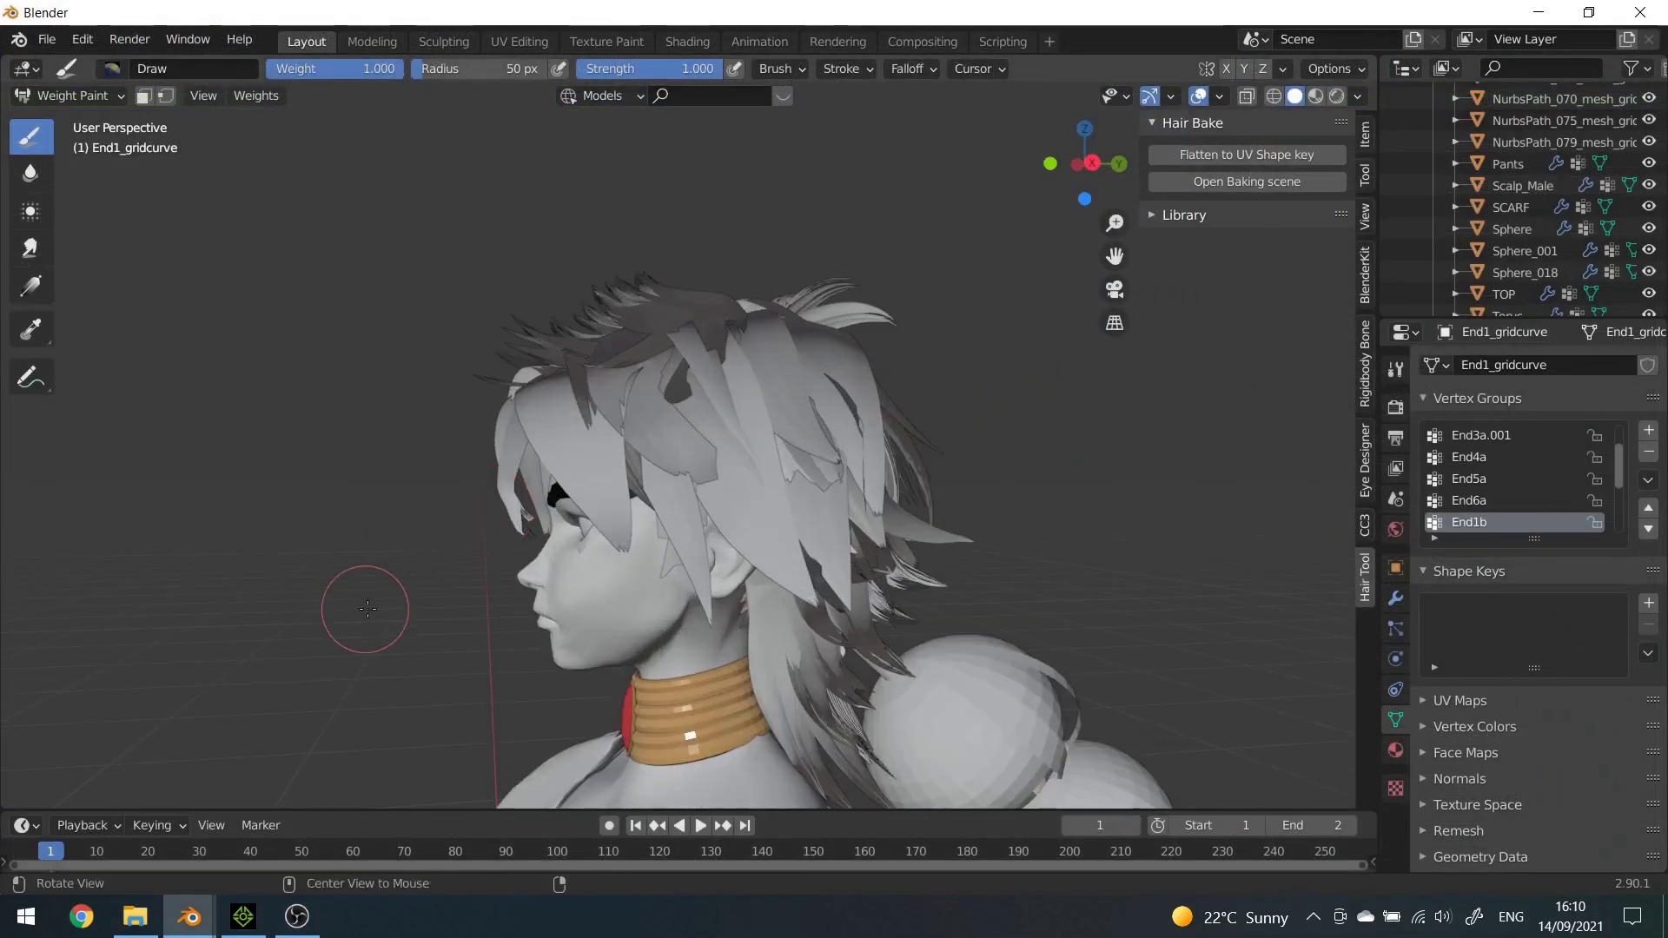
middle_drag(404, 611, 602, 624)
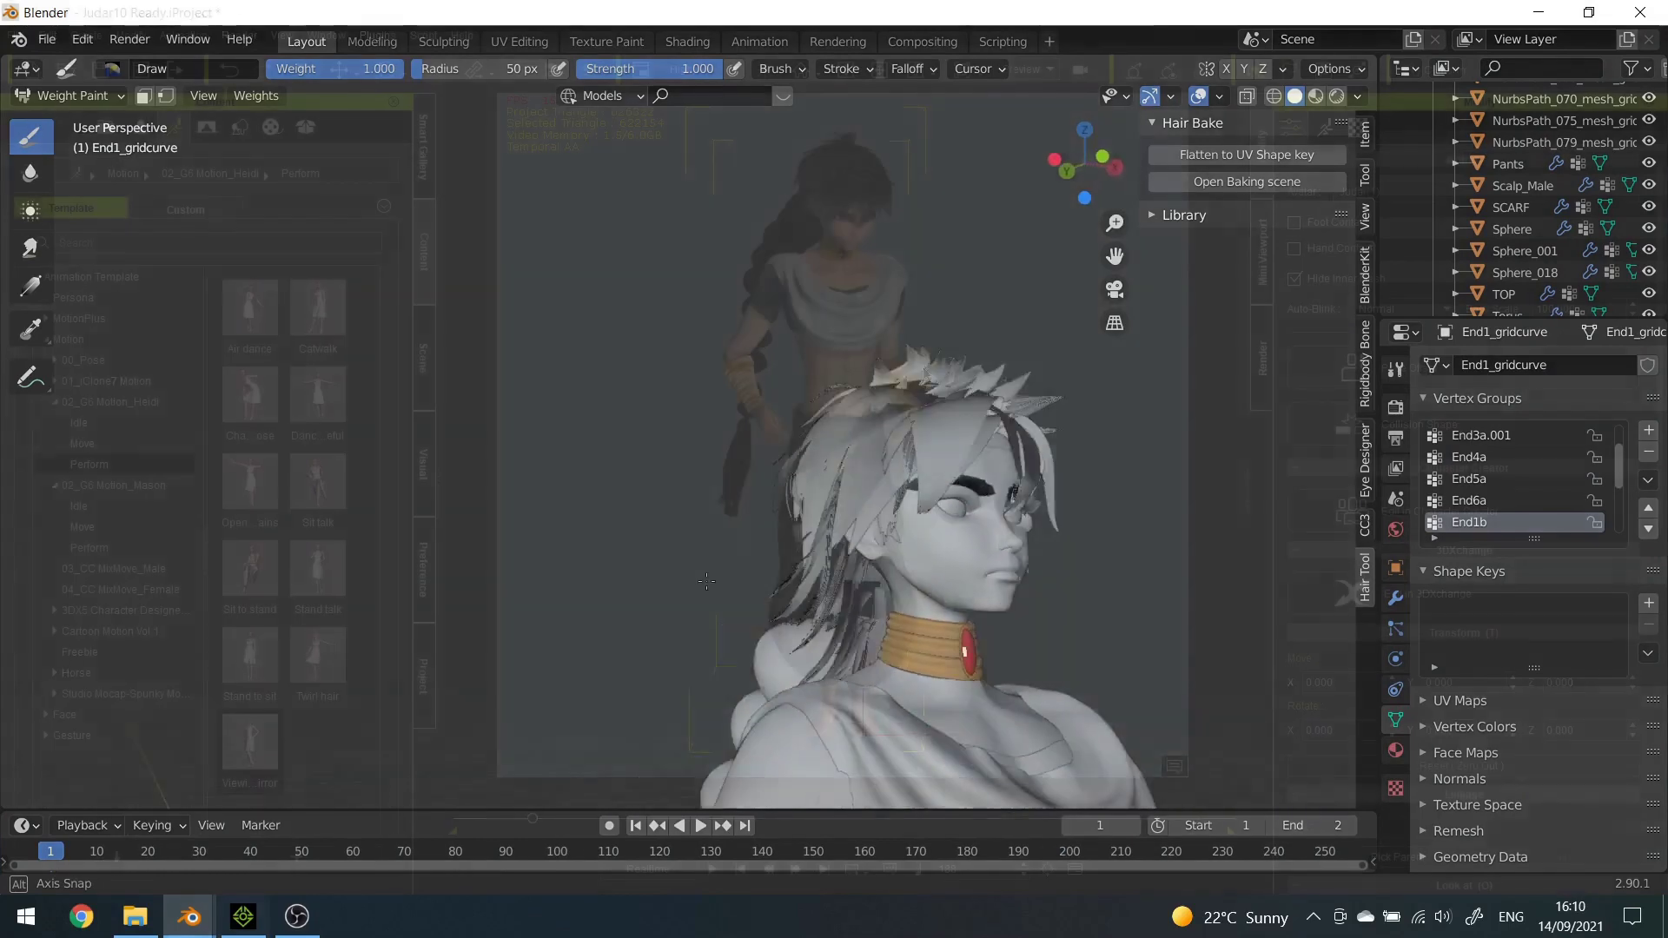
key(space)
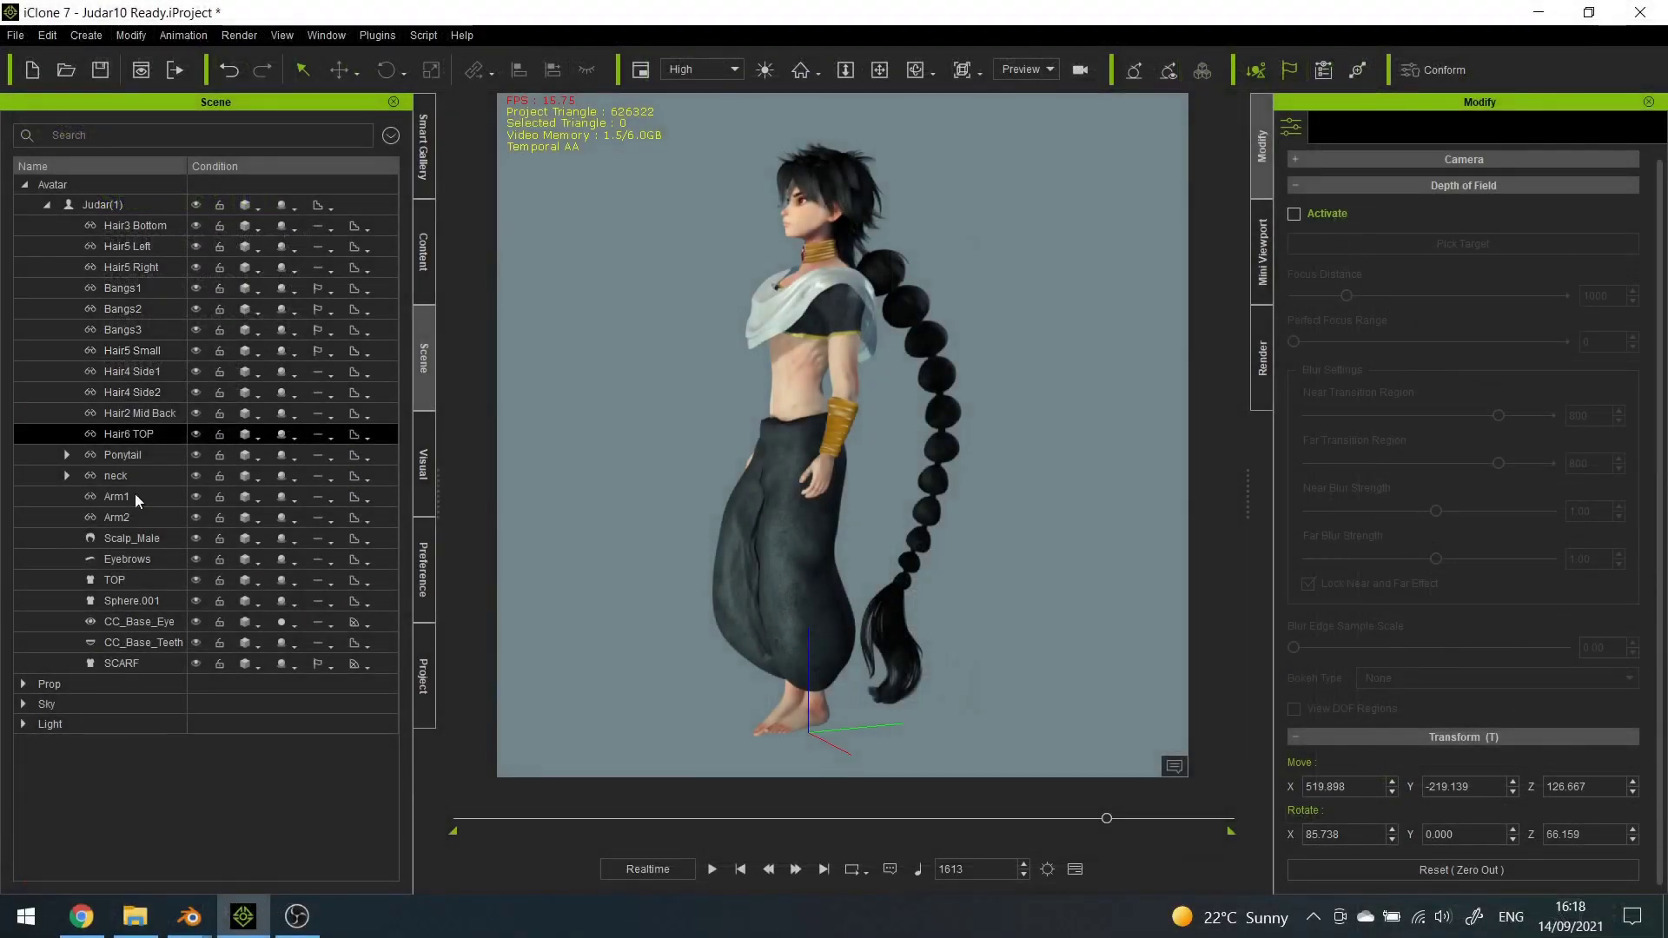
- Select the Ponytail braid among the hair pieces and scroll to its Spring settings
click(130, 350)
click(121, 288)
click(130, 266)
click(122, 288)
click(129, 433)
click(128, 455)
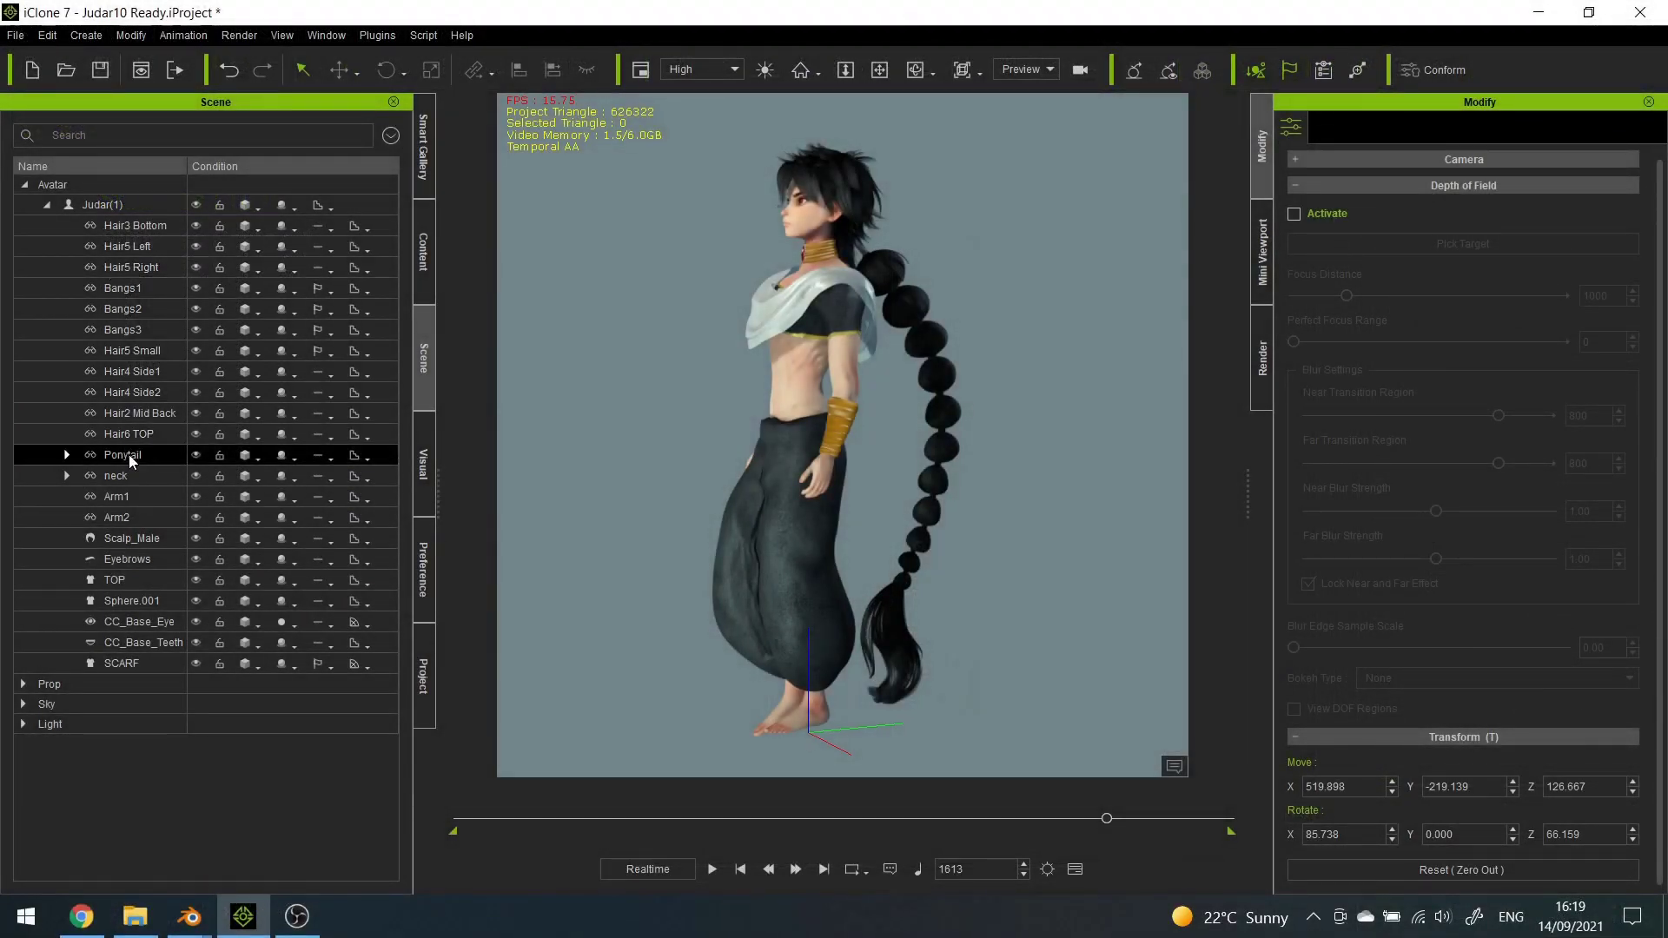
scroll(1443, 653, down, 10)
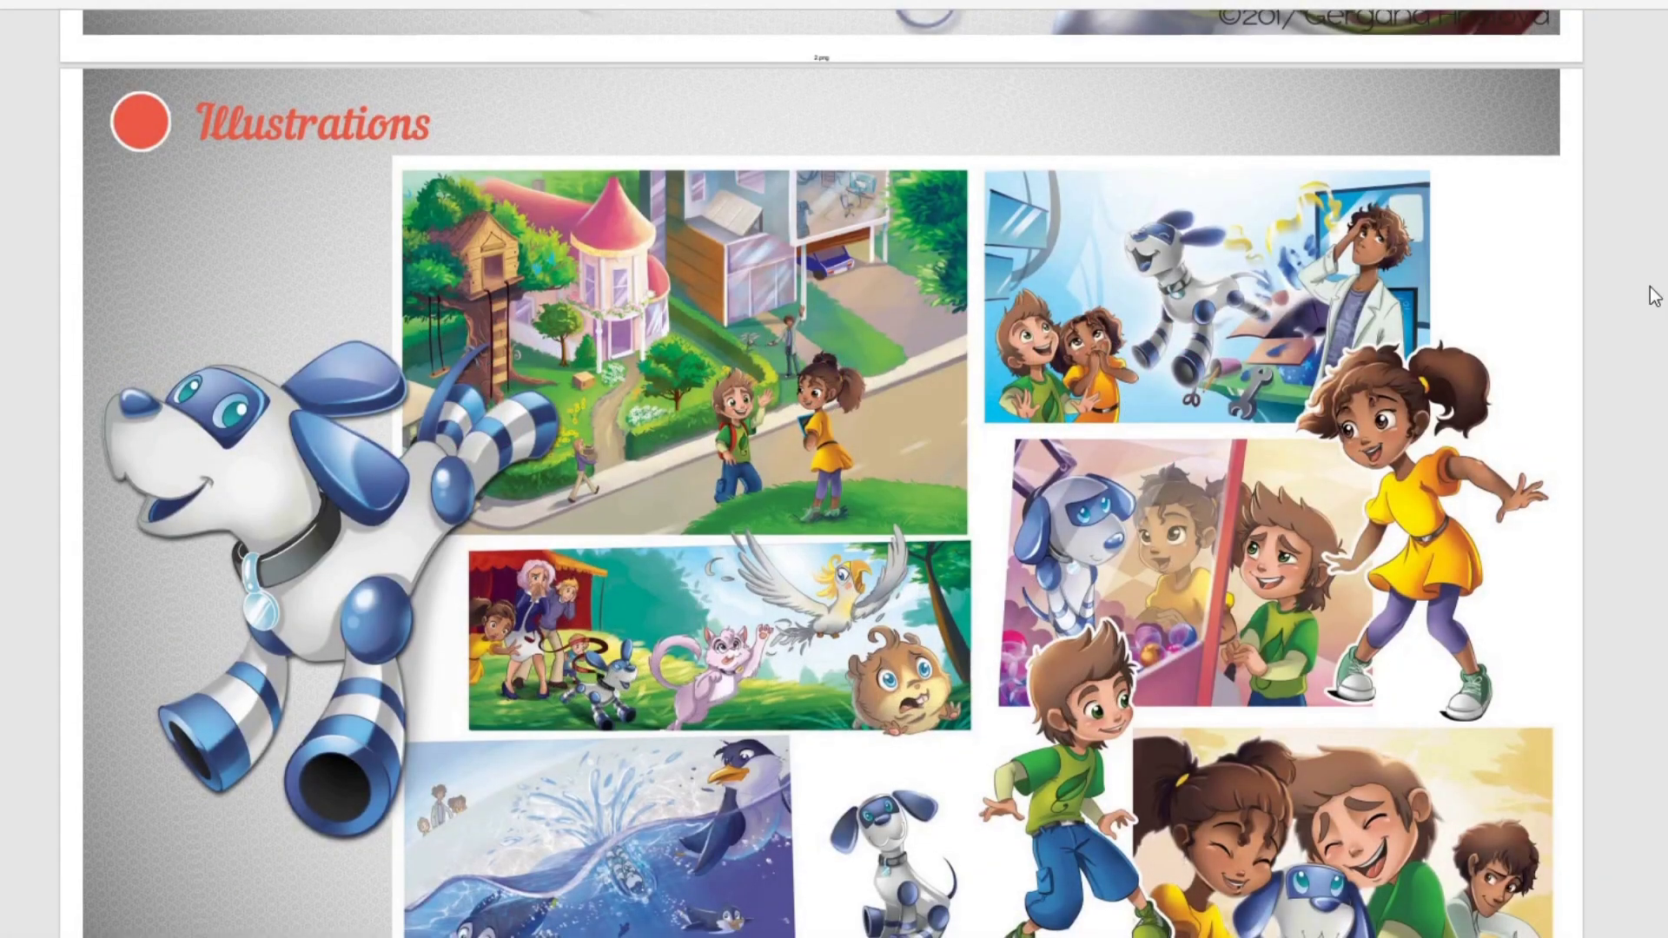
scroll(1654, 295, down, 2)
scroll(1654, 295, down, 10)
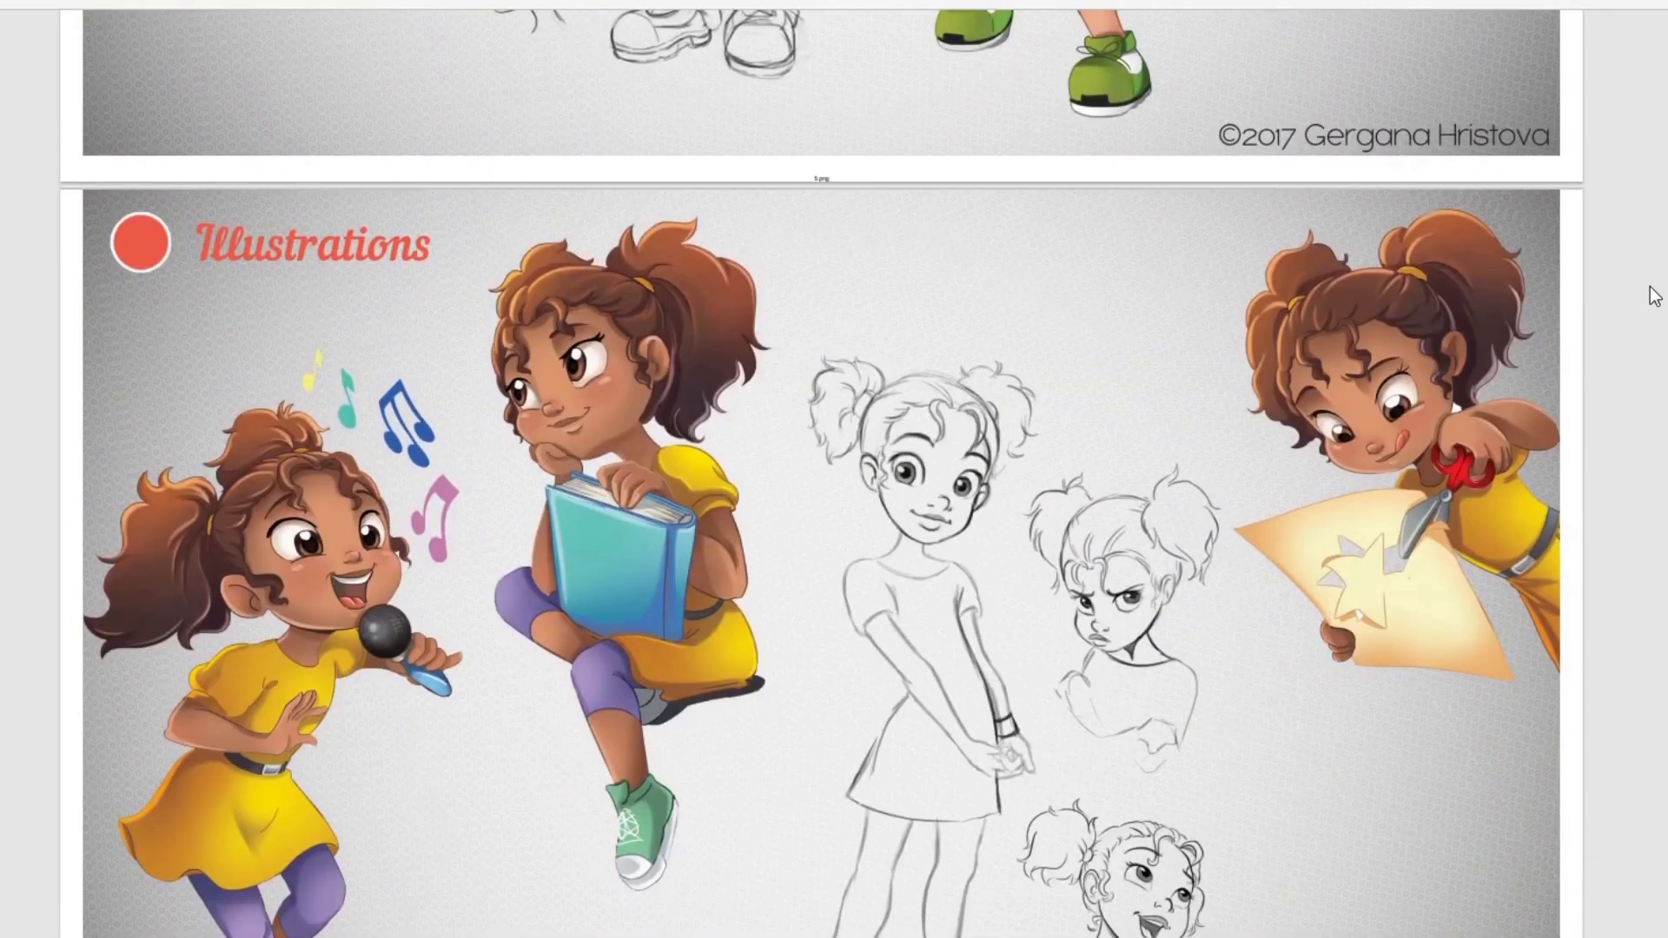
scroll(1654, 295, down, 2)
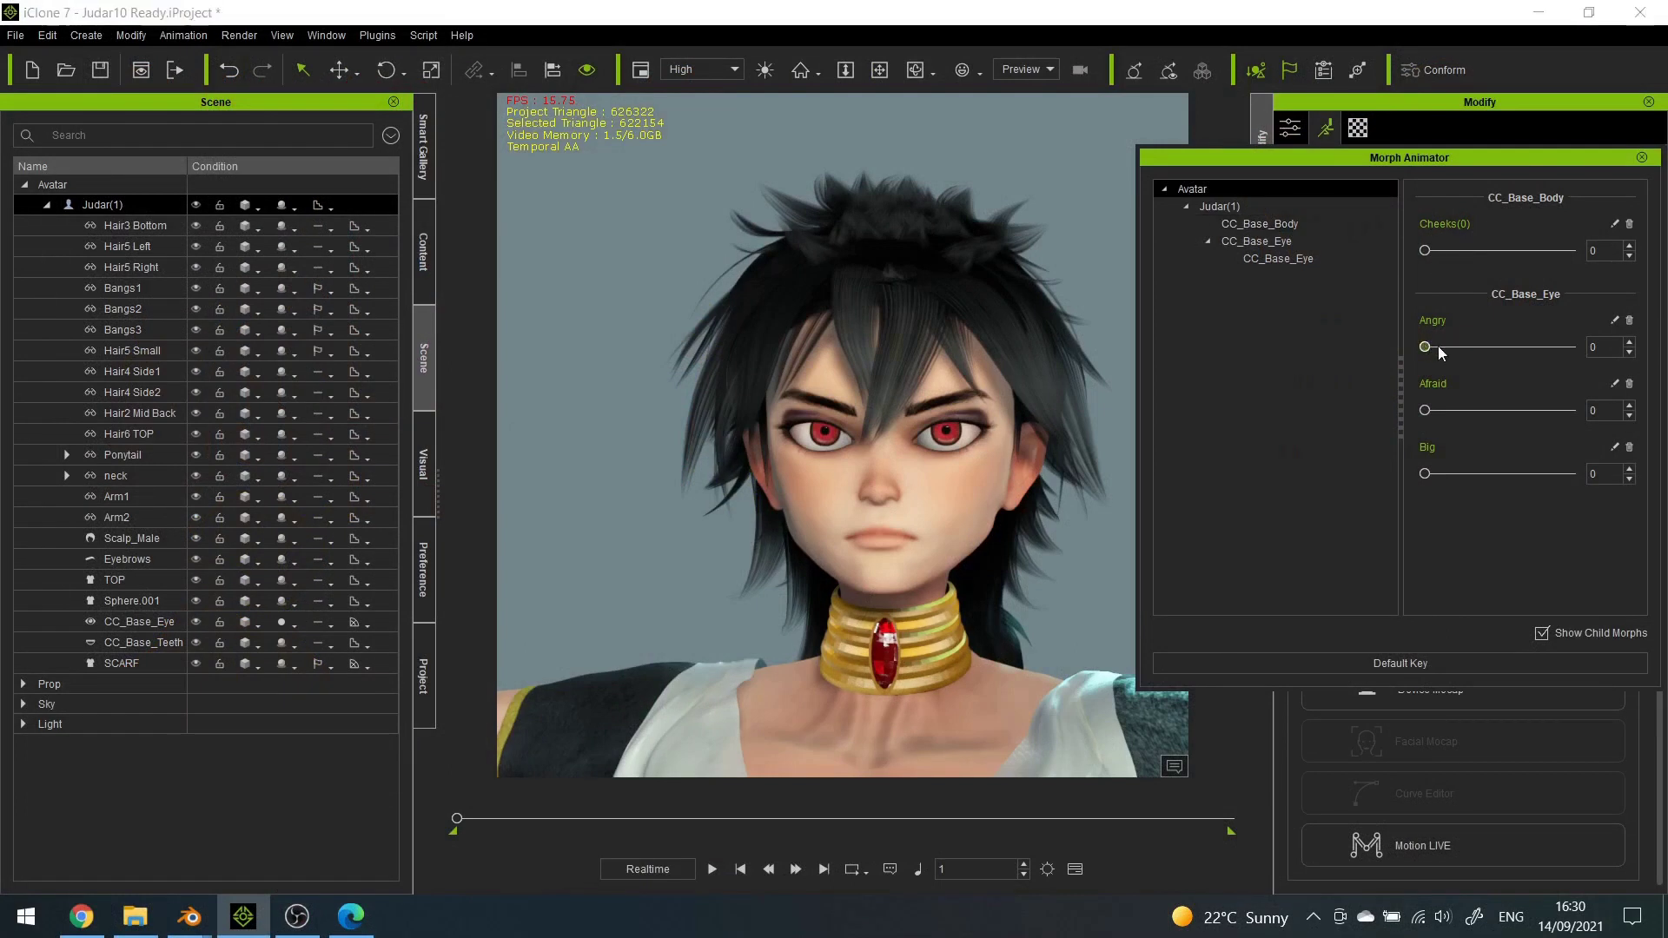
drag(1426, 347, 1463, 347)
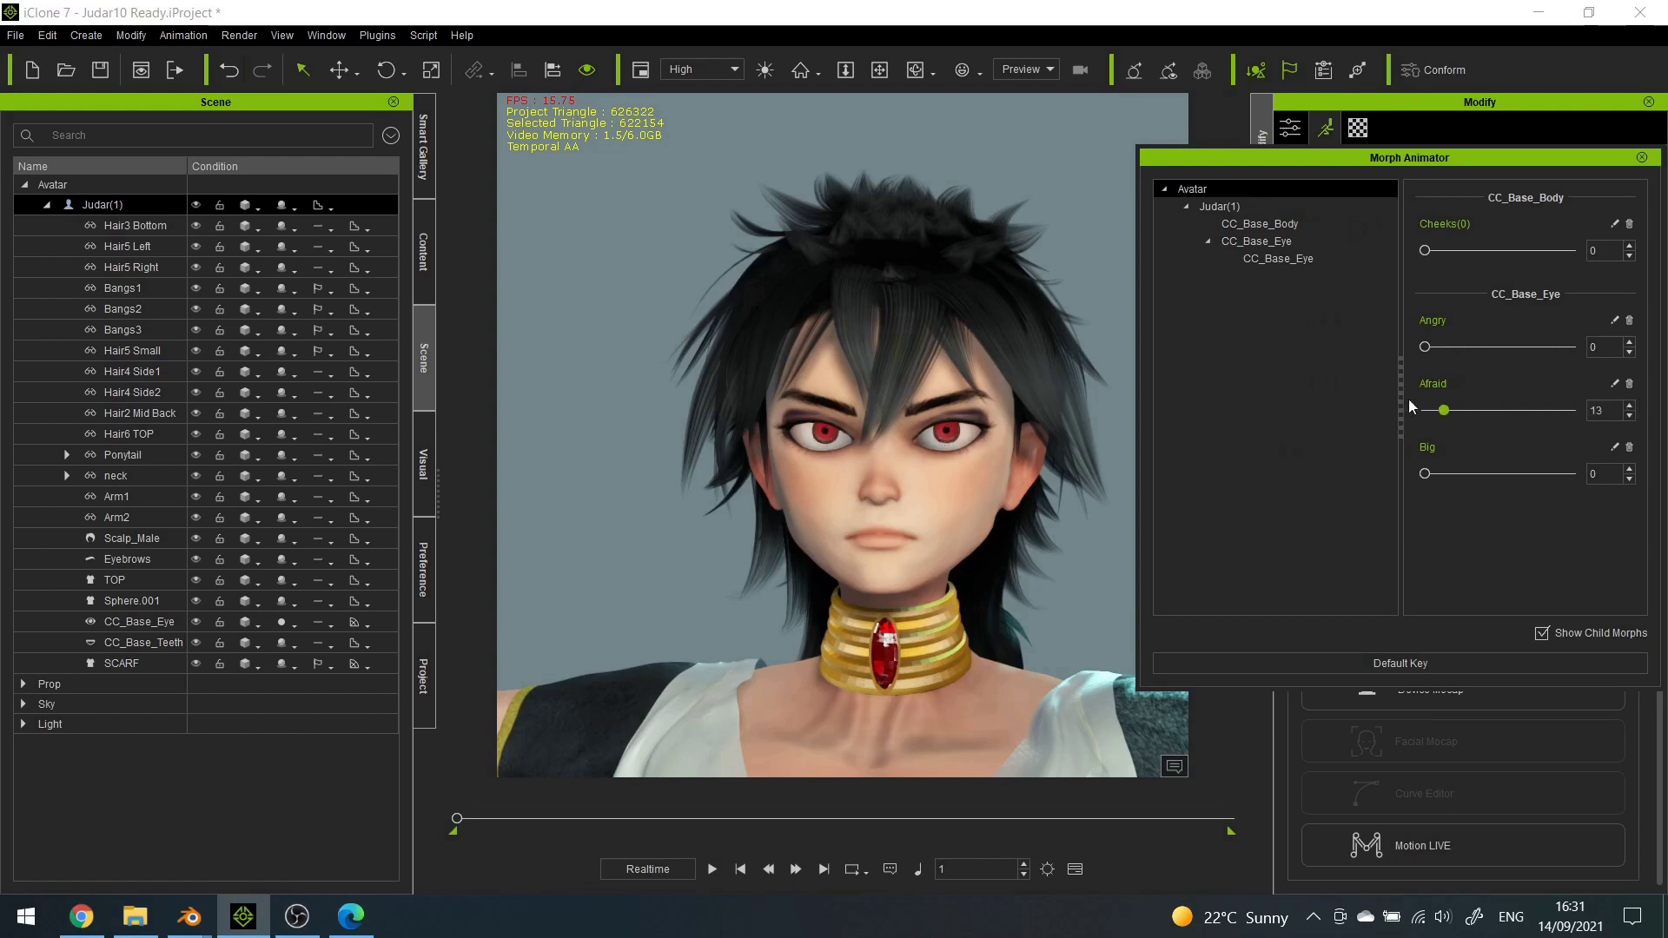
drag(1427, 476, 1494, 467)
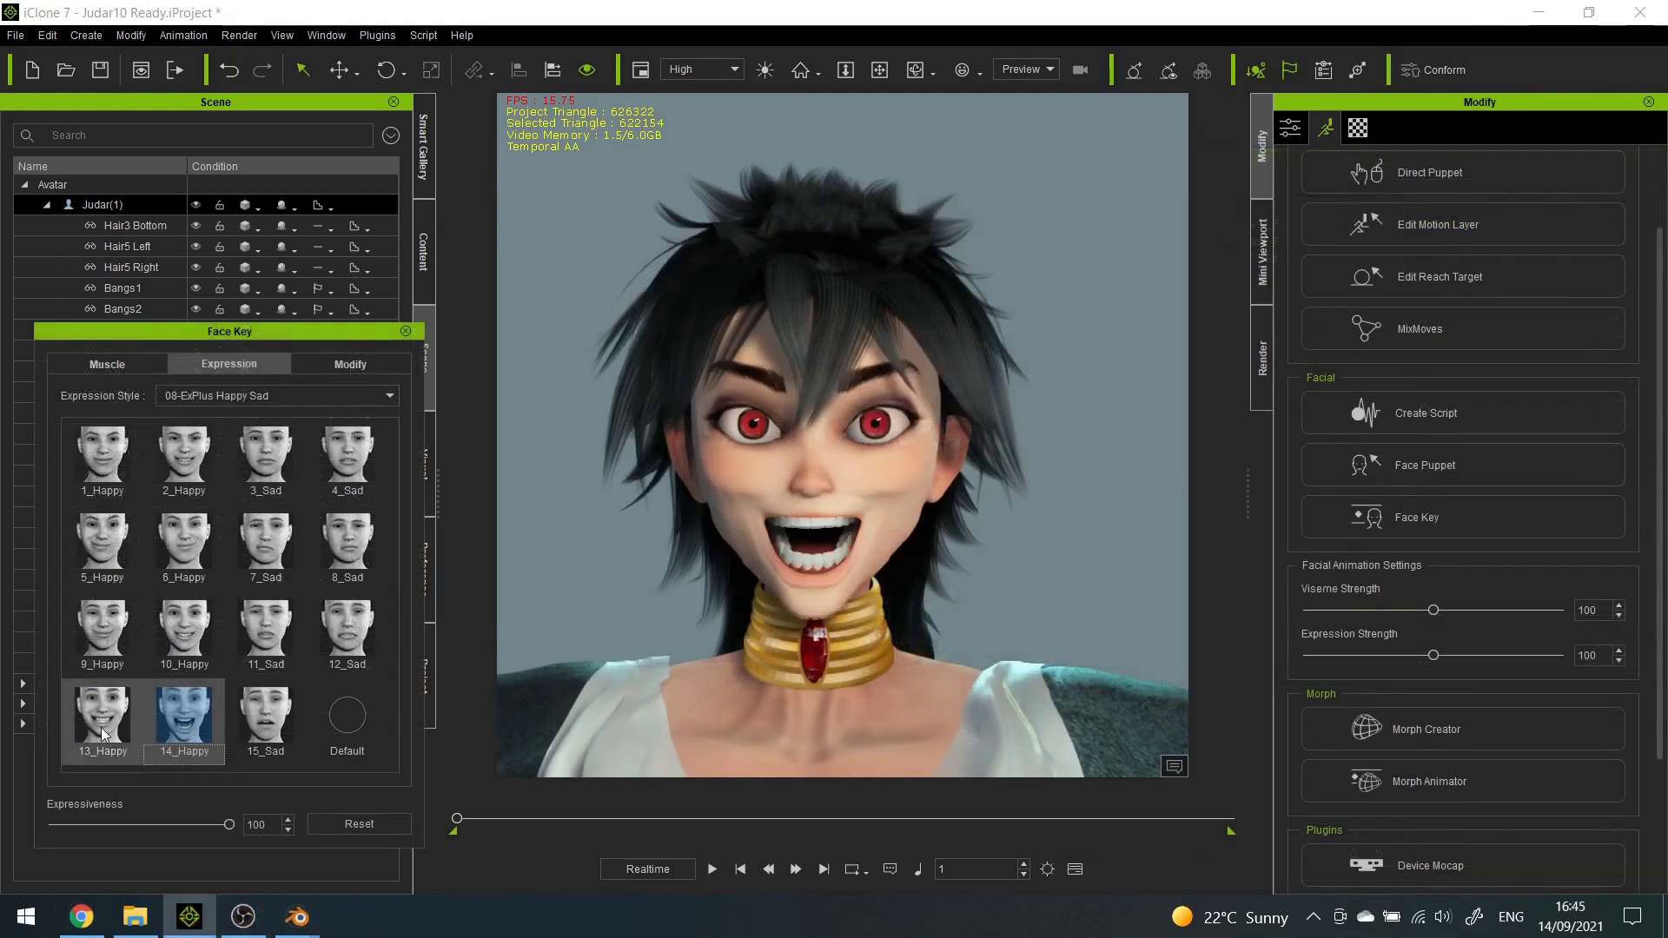
- Apply the 13_Happy wide-grin expression from the Face Key Expression list
click(100, 727)
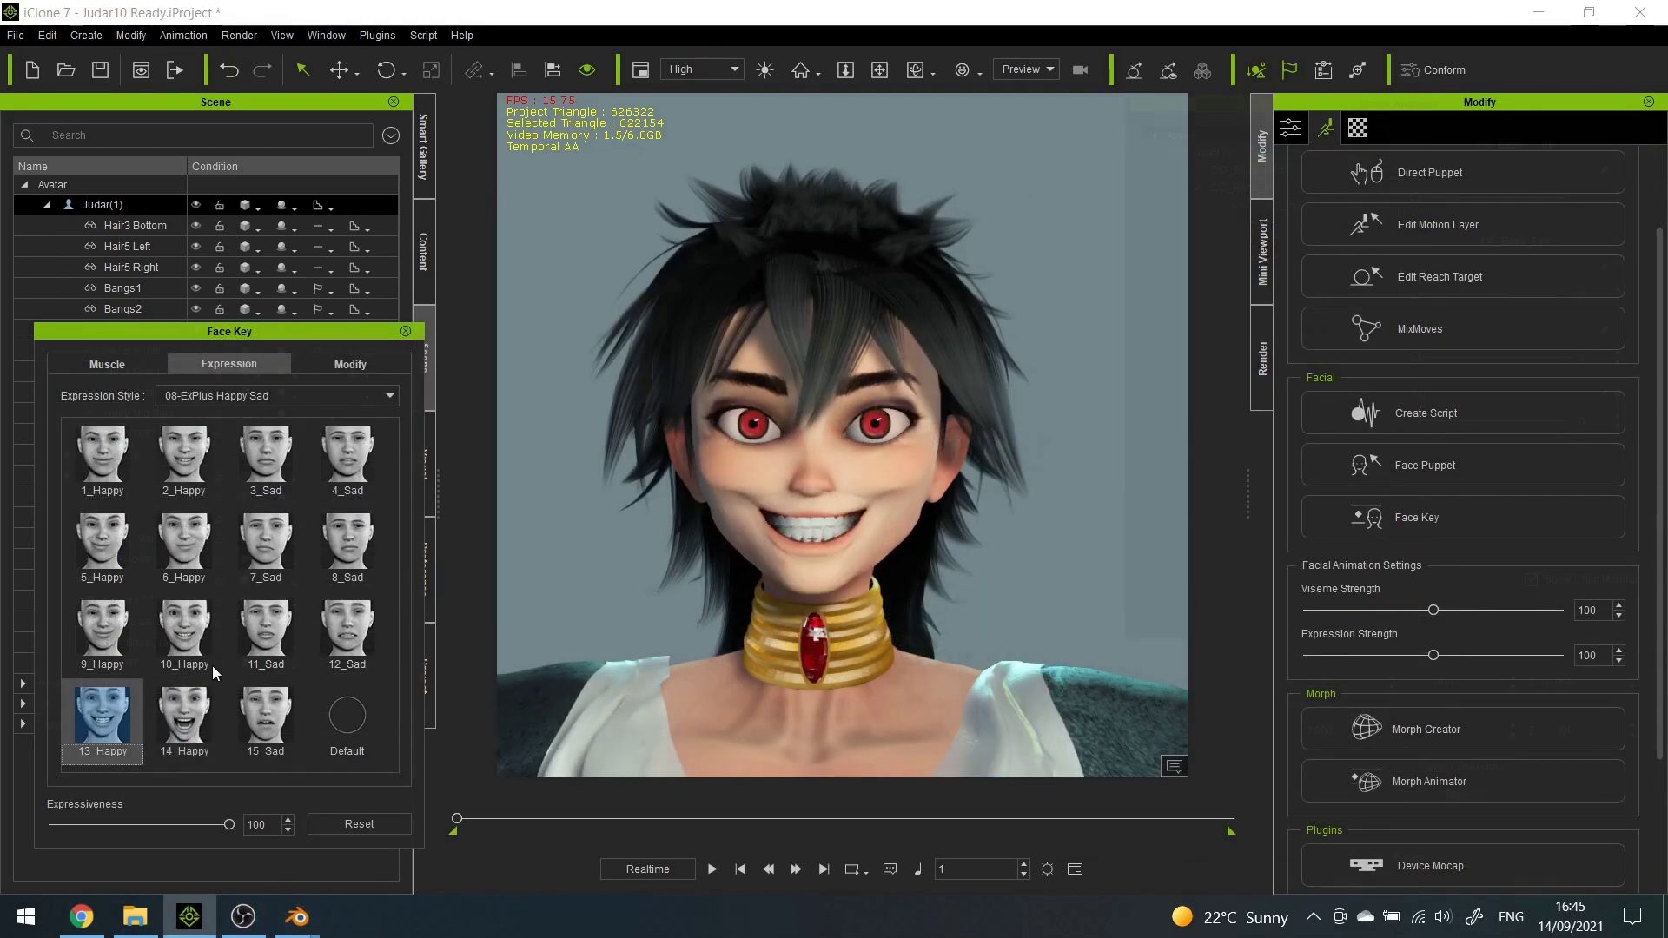